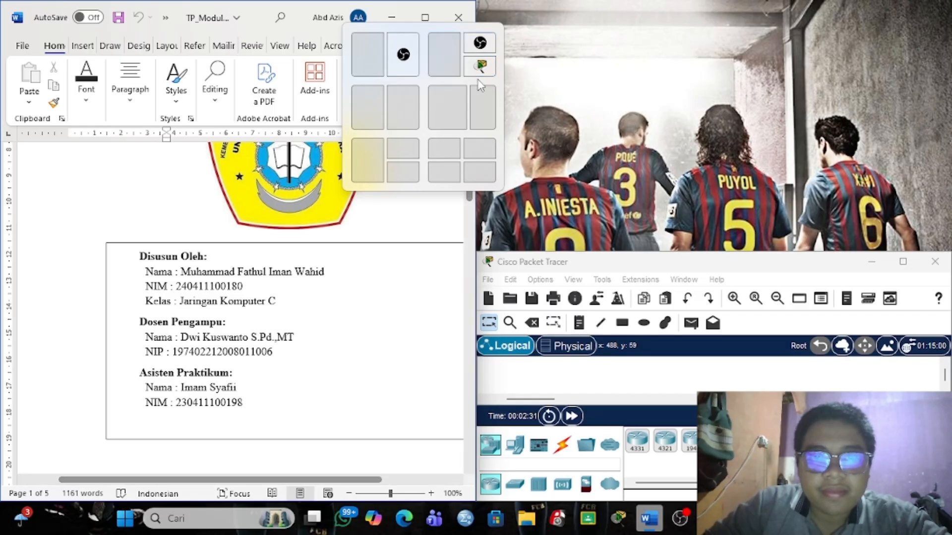
Snap Word to the left half of the screen and Packet Tracer to the right half.
click(376, 108)
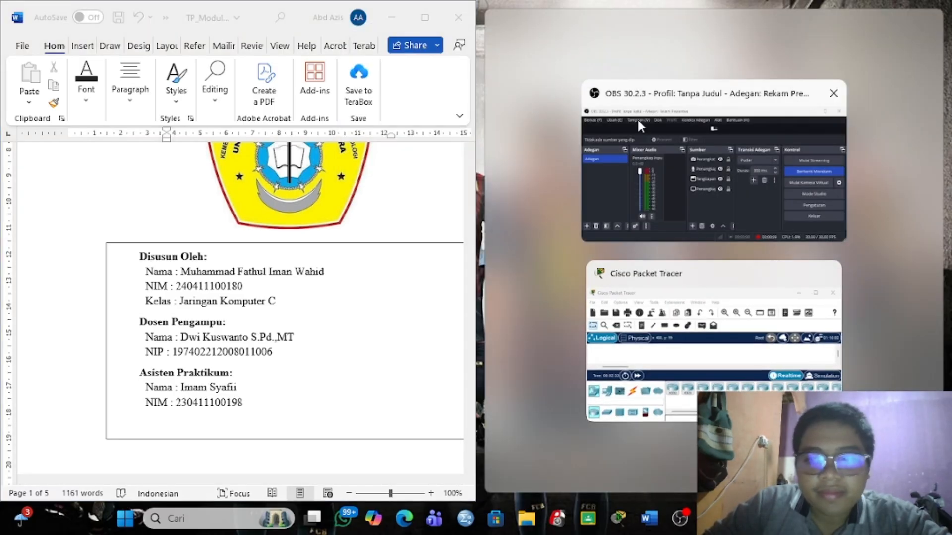
click(645, 310)
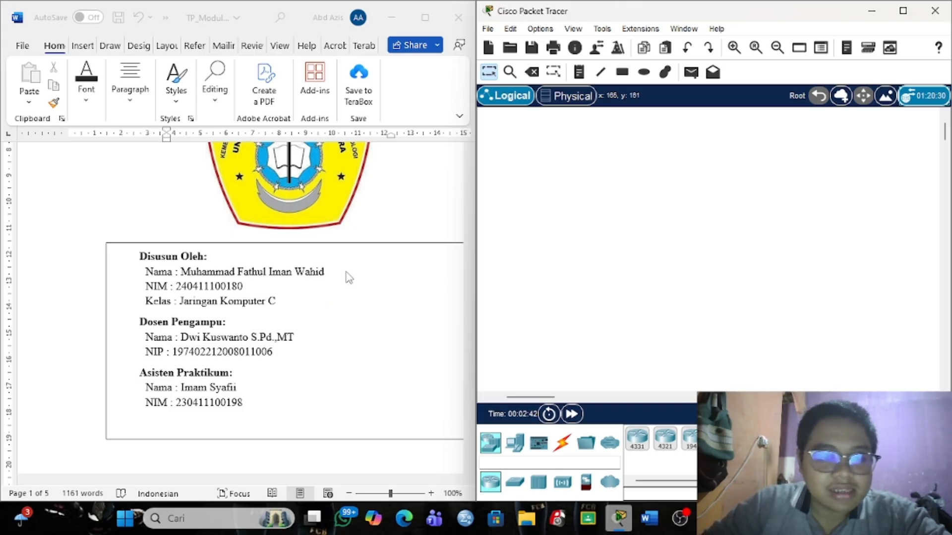
Read the lab sheet down to the Kebutuhan Perangkat list and Latihan 1 steps.
scroll(348, 277, up, 8)
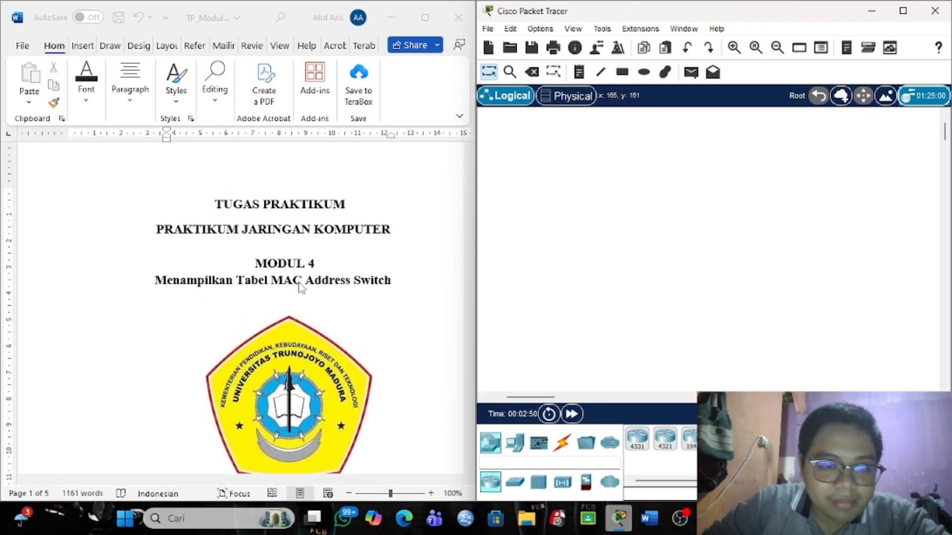
scroll(300, 287, down, 15)
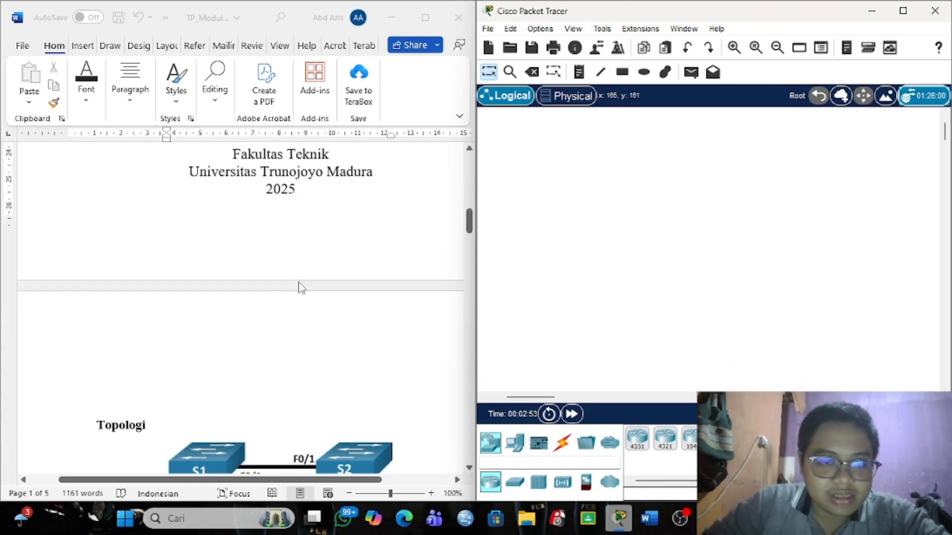
scroll(300, 288, down, 3)
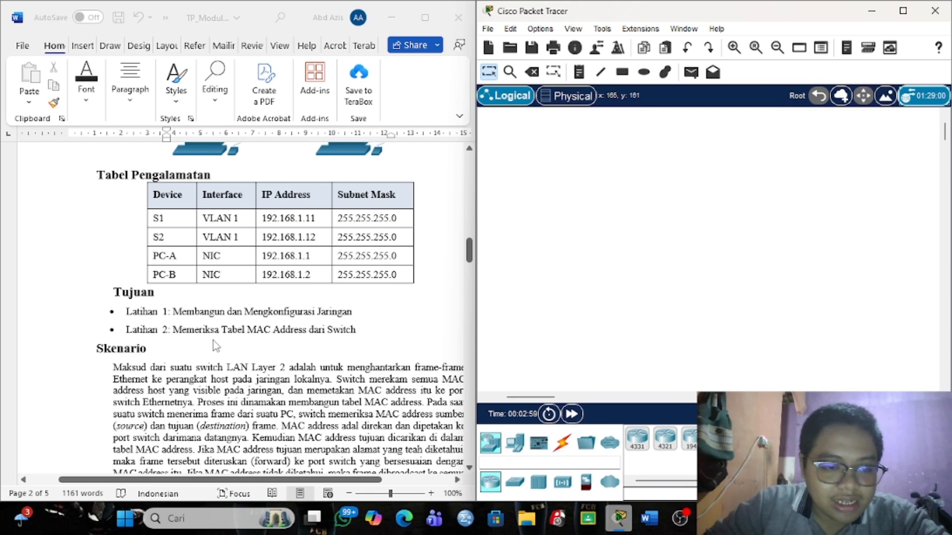
scroll(335, 347, down, 12)
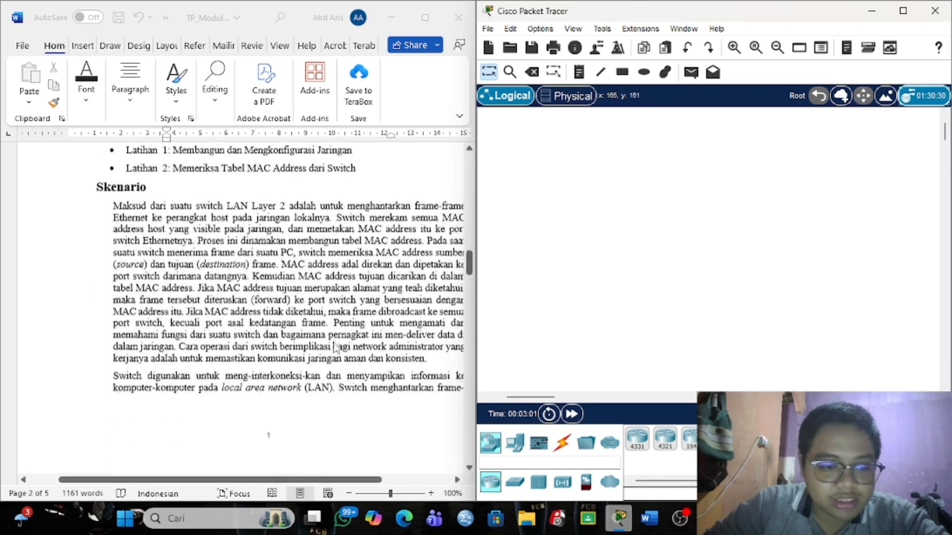
scroll(334, 347, down, 10)
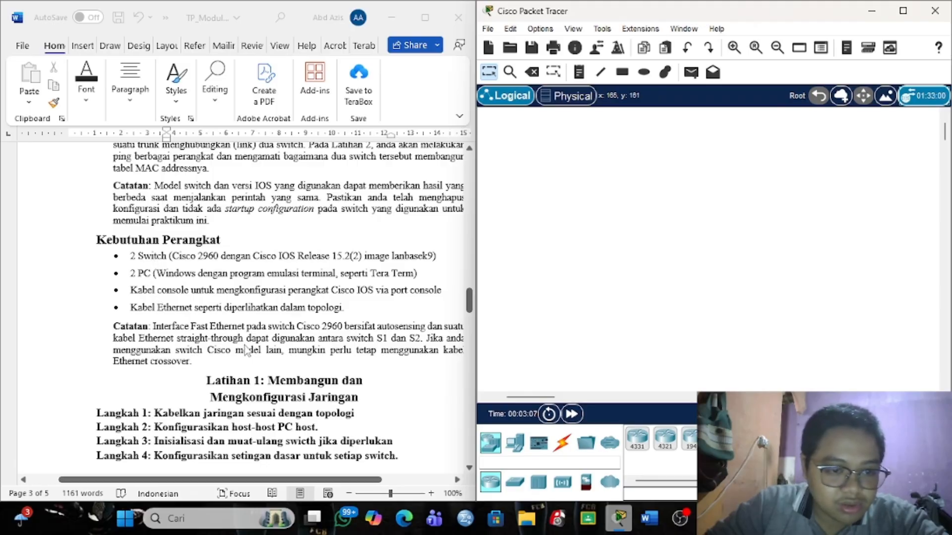
click(515, 443)
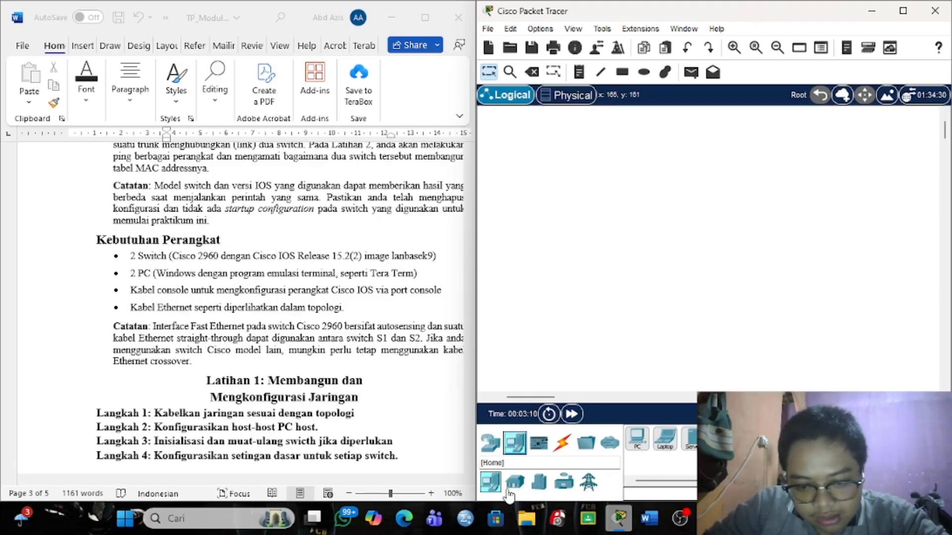
Place two 2960 switches, Switch0 and Switch1, side by side on the canvas.
click(490, 443)
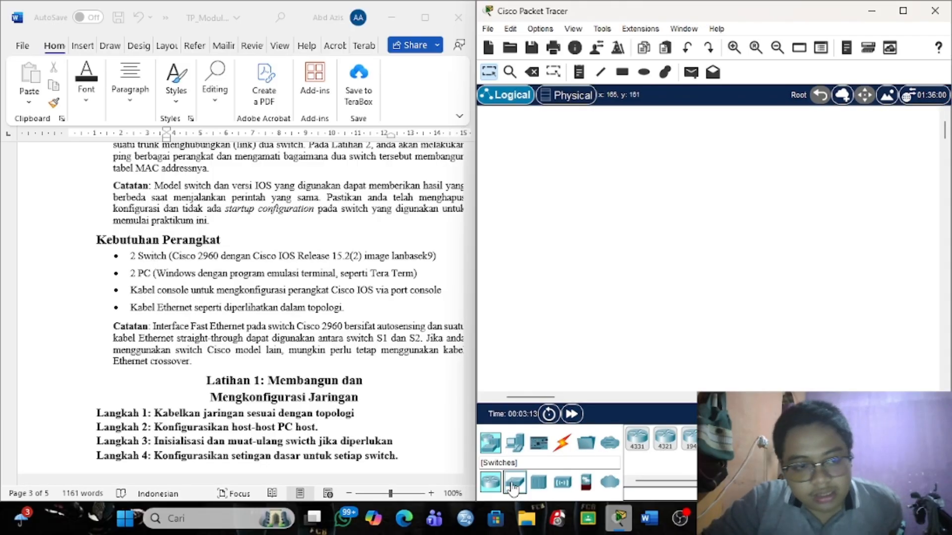
click(513, 489)
click(639, 442)
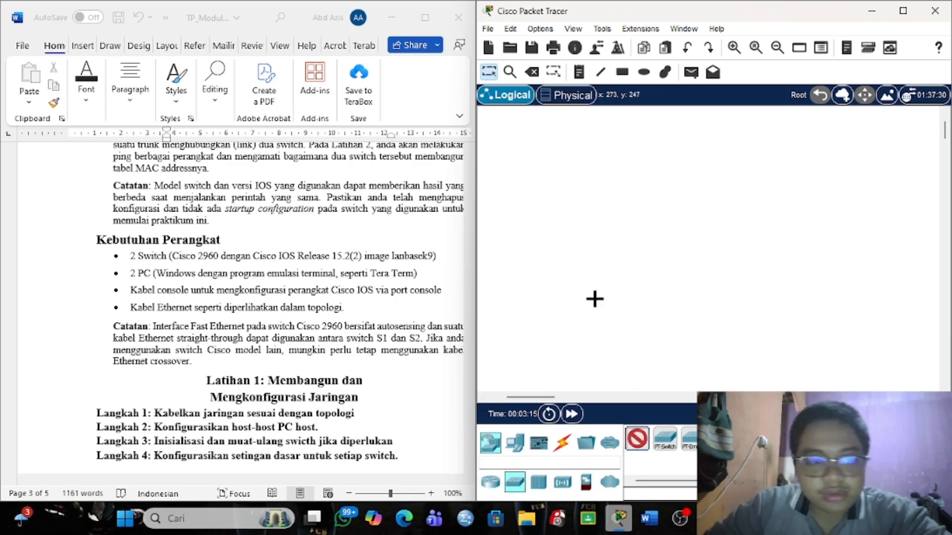
click(600, 212)
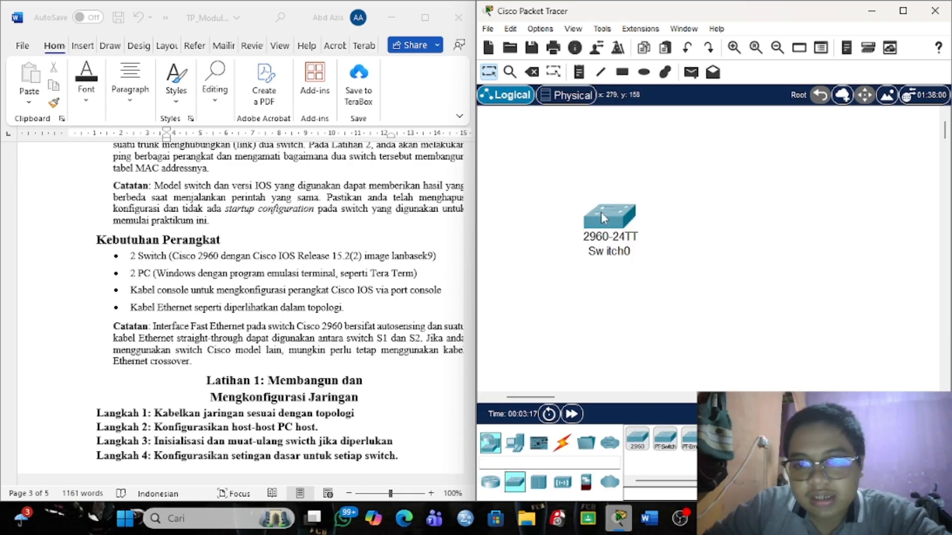
click(638, 441)
click(735, 220)
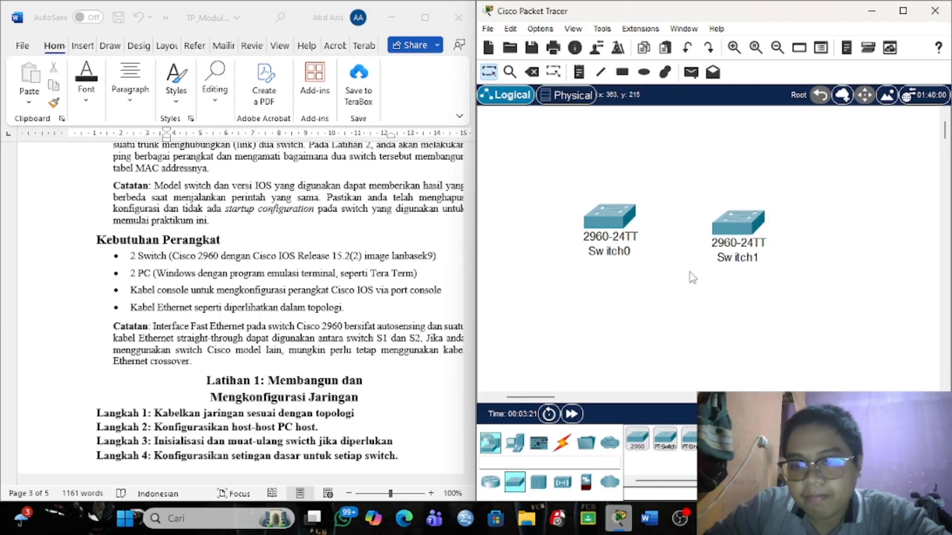
Place generic PCs PC0 and PC1 below Switch0 and Switch1.
scroll(693, 278, down, 2)
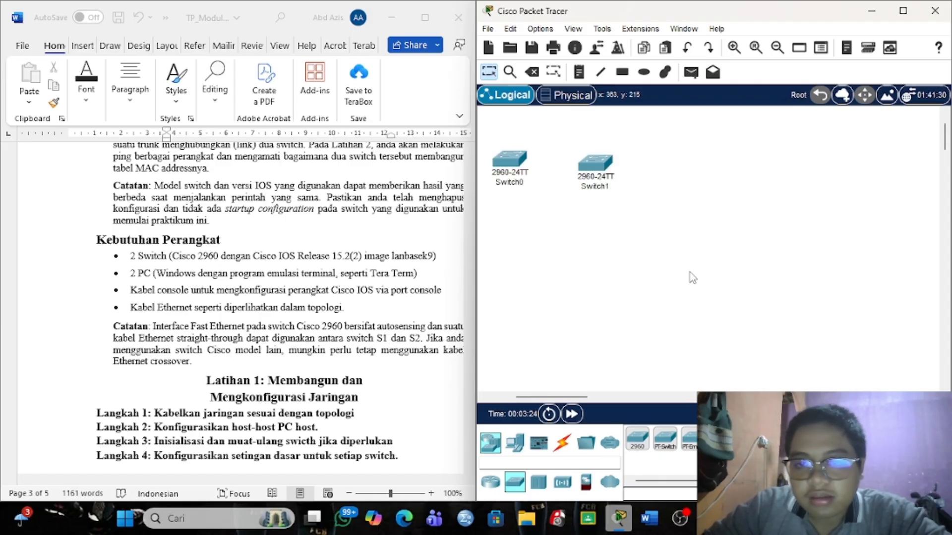
scroll(692, 278, left, 3)
scroll(693, 278, left, 2)
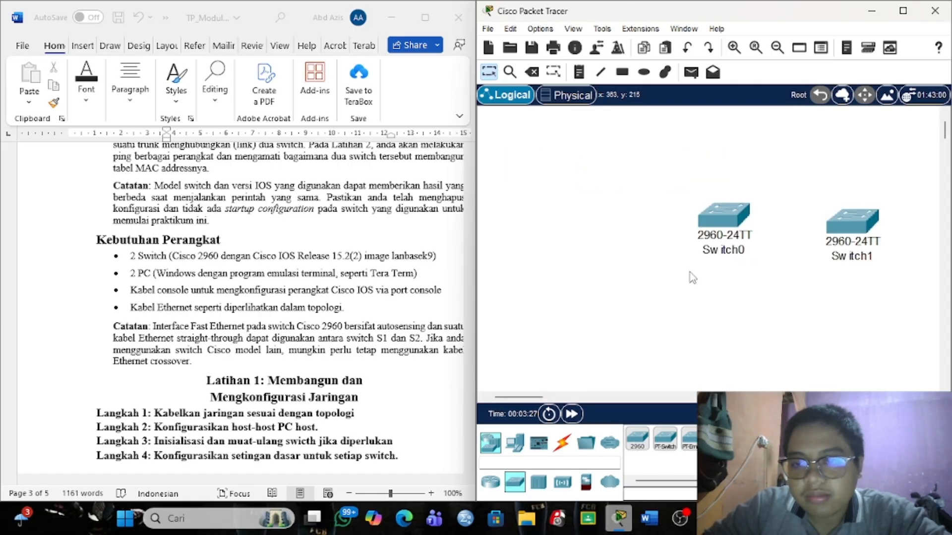
scroll(693, 278, up, 3)
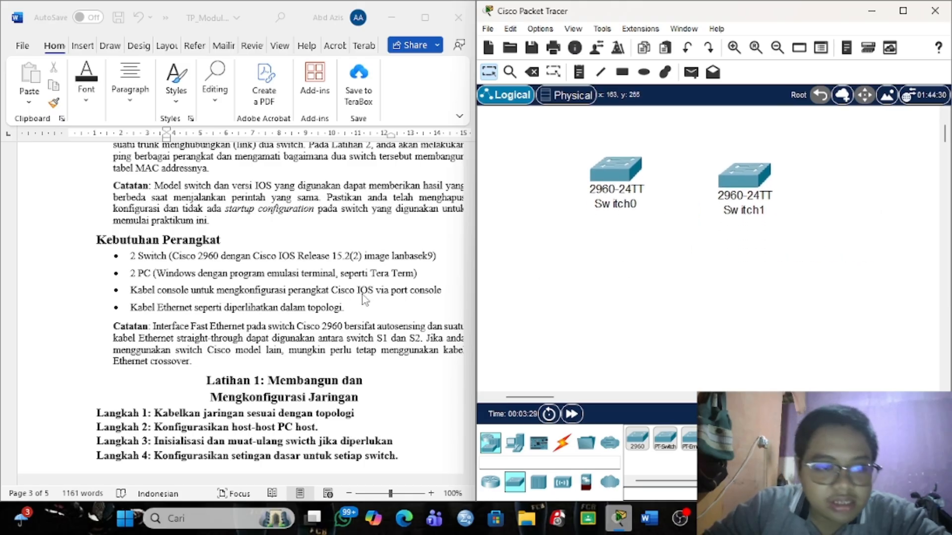
click(516, 446)
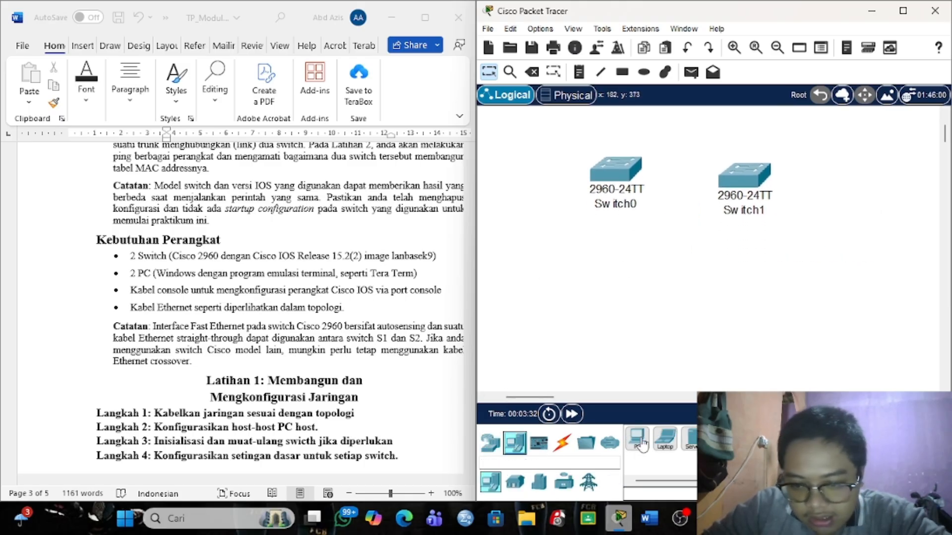
click(637, 440)
click(619, 295)
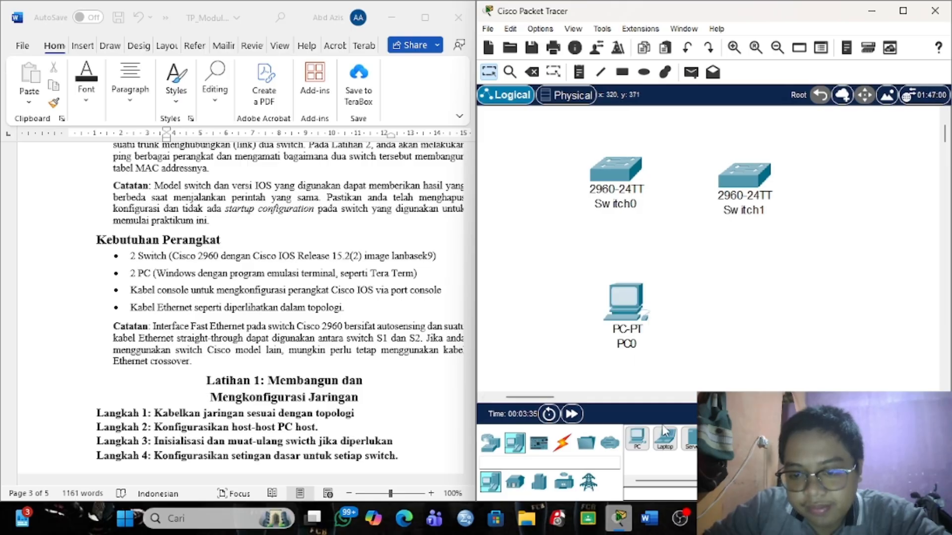
click(760, 303)
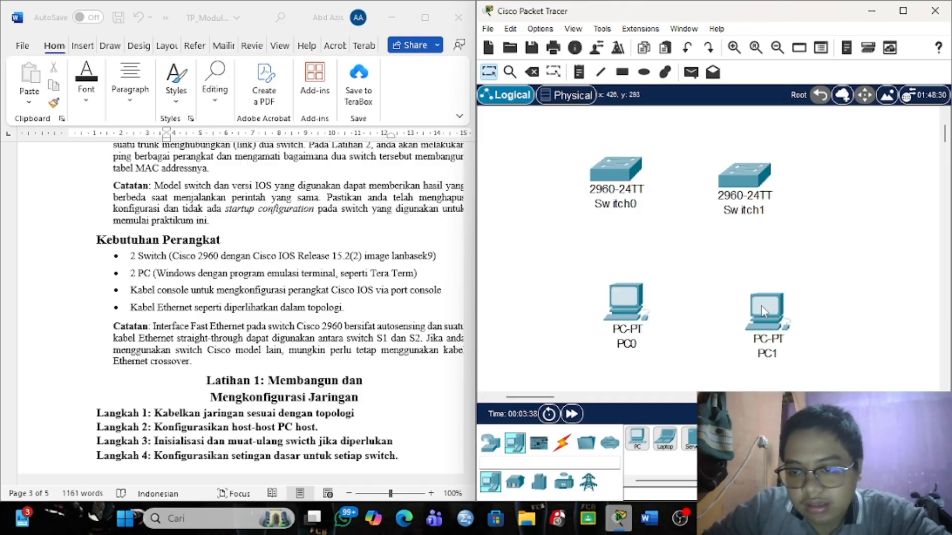
drag(626, 309, 618, 318)
click(562, 443)
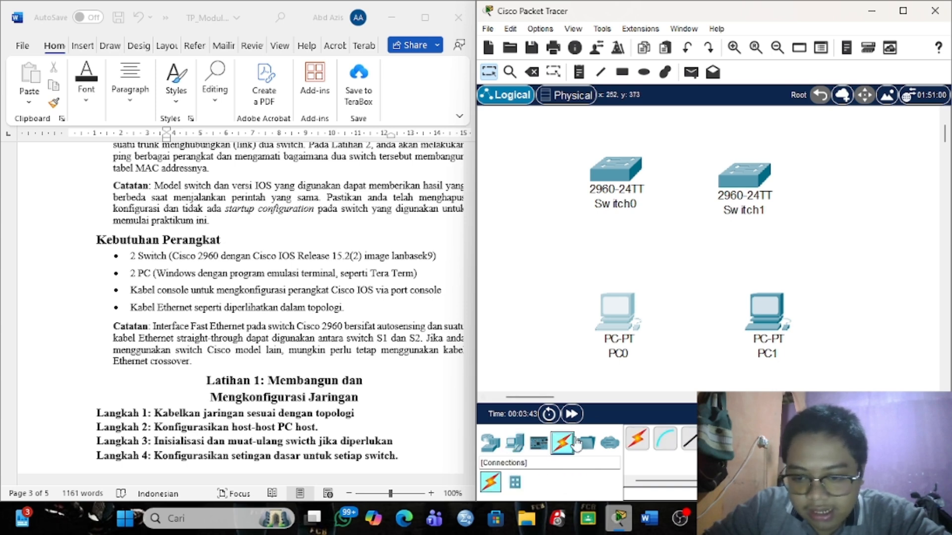
Connect PC0's RS 232 port to Switch0's Console port with a console cable.
click(665, 439)
click(620, 311)
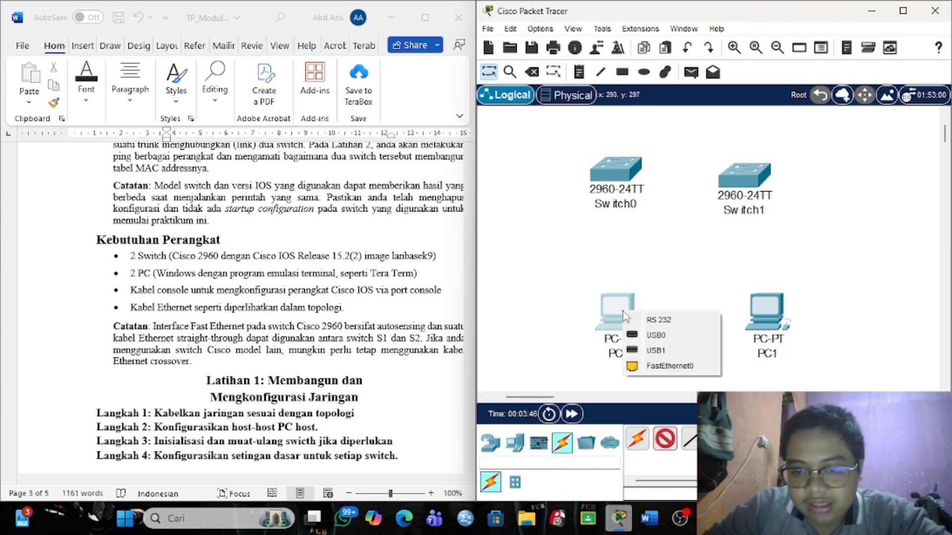
click(655, 322)
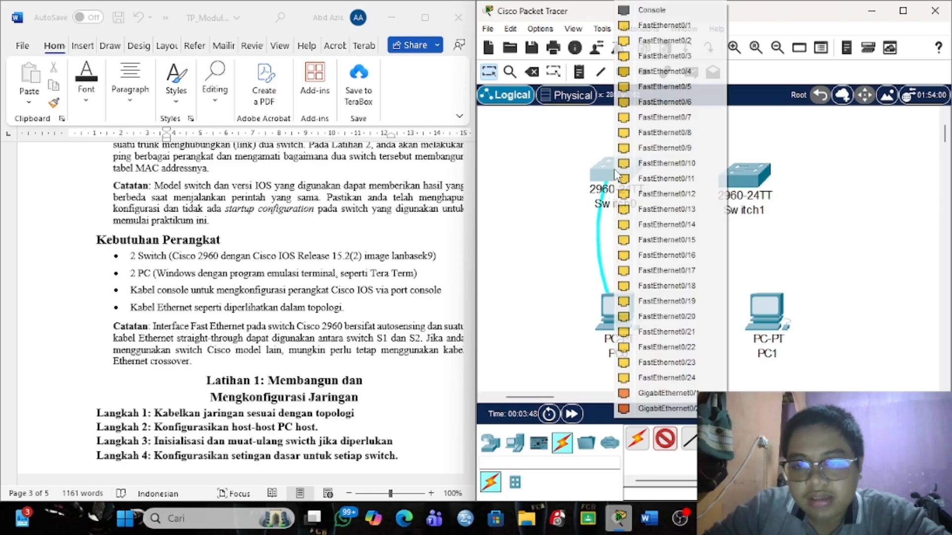
click(614, 171)
click(630, 10)
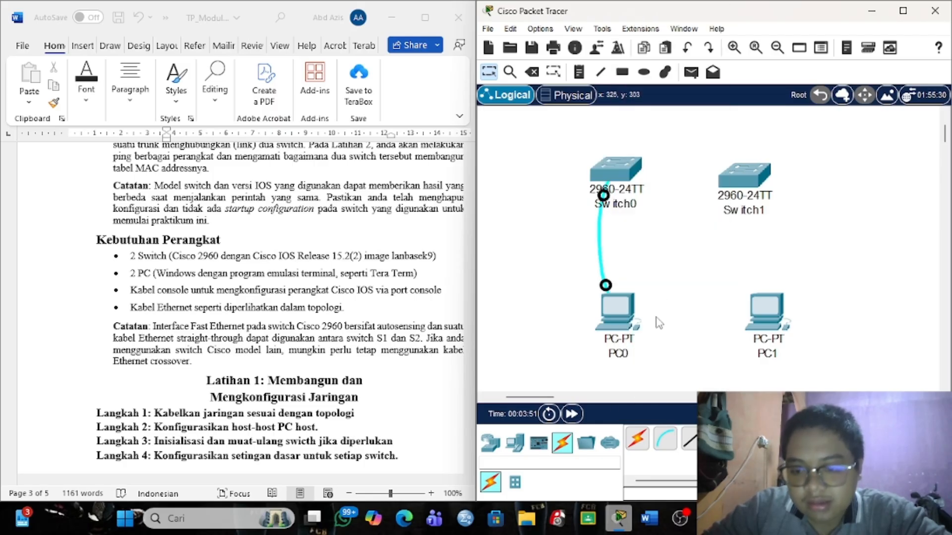
Connect PC1's RS 232 port to Switch1's Console port with a console cable.
click(664, 438)
click(769, 300)
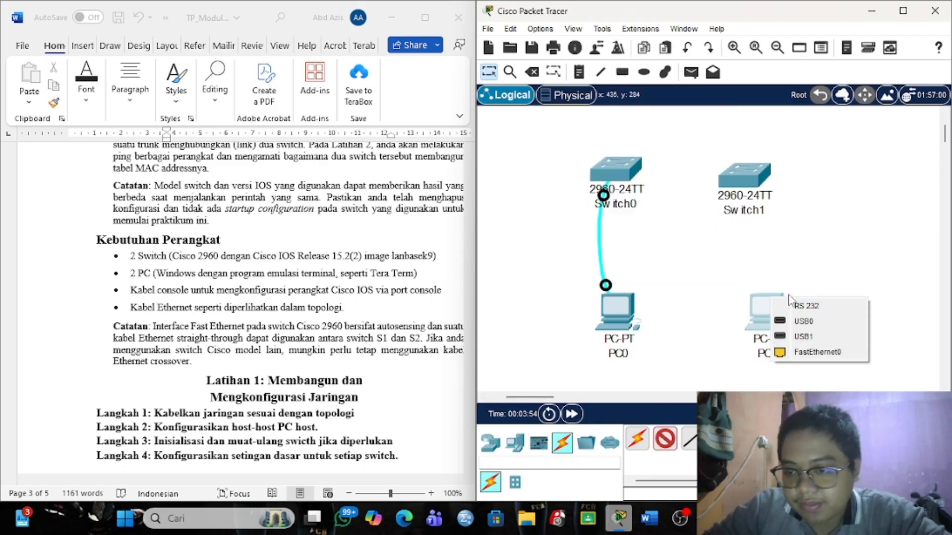
click(802, 305)
click(750, 179)
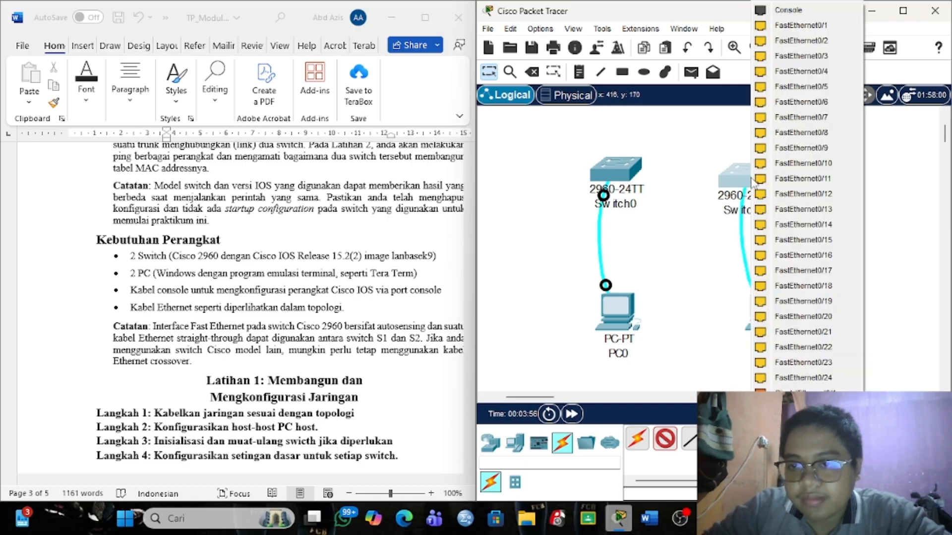
click(793, 13)
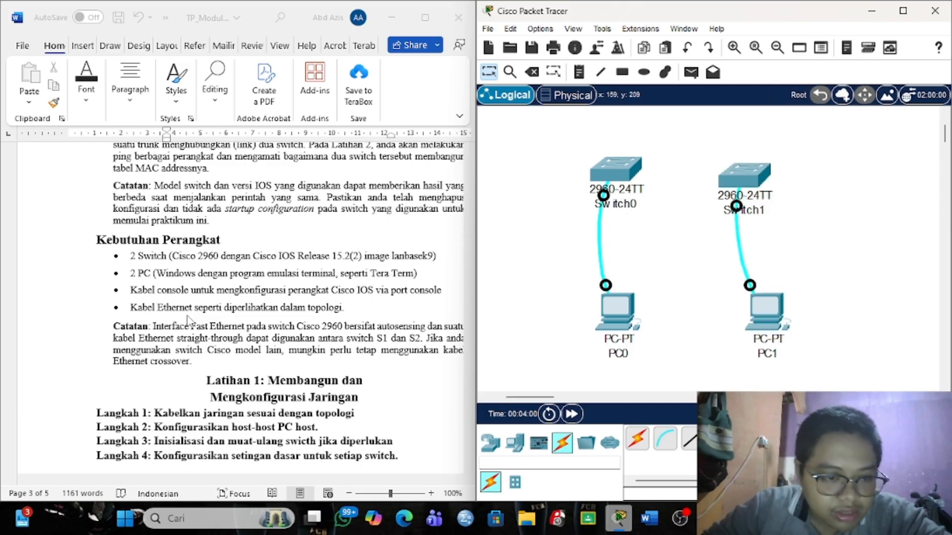
scroll(307, 298, up, 10)
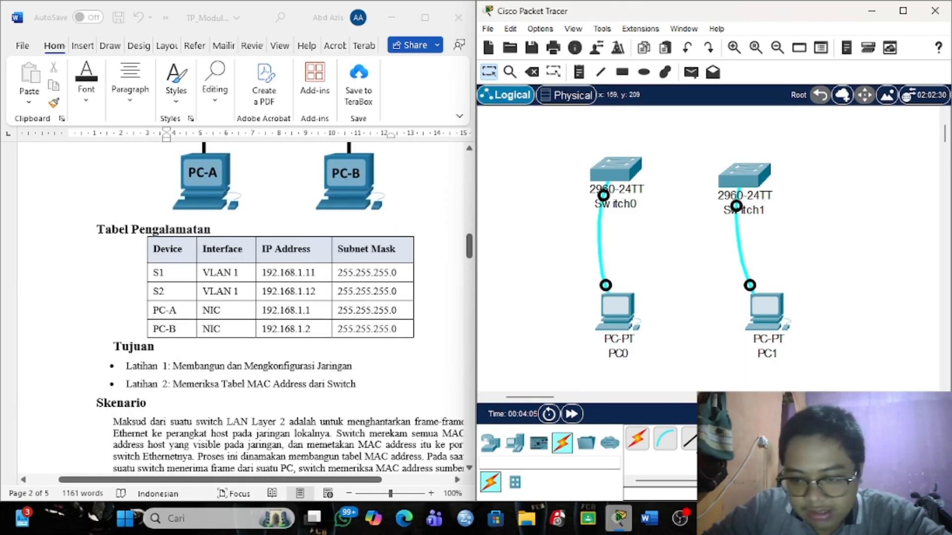
click(690, 439)
Cable PC0's FastEthernet0 to Switch0's FastEthernet0/6 port.
click(622, 326)
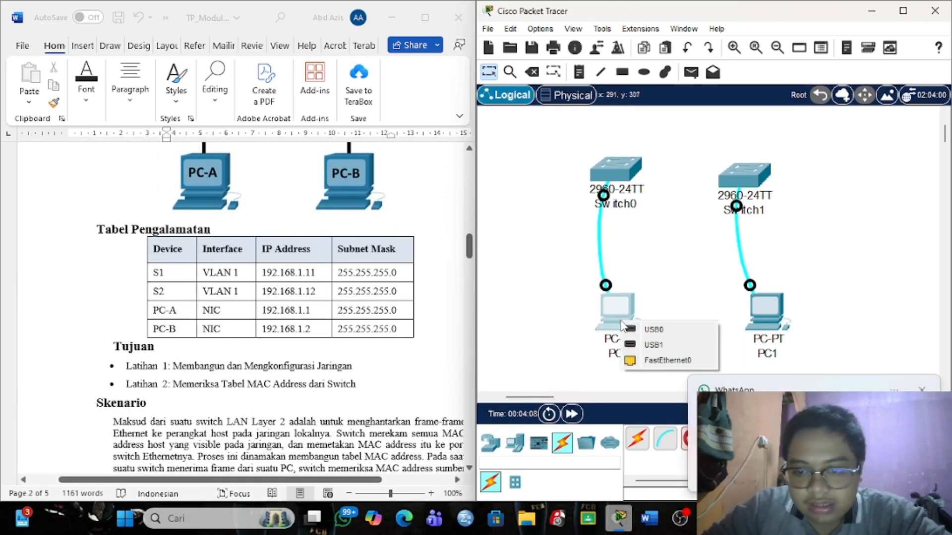
click(661, 360)
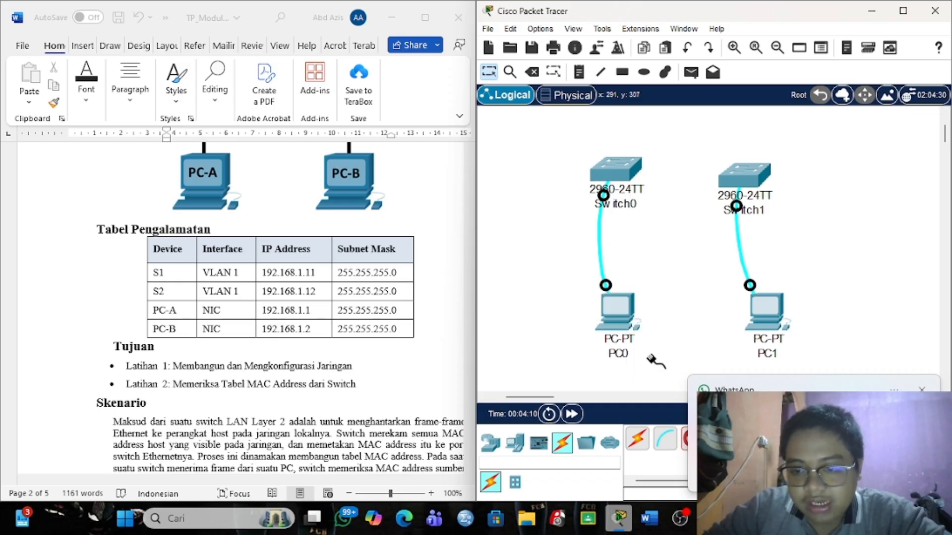
click(618, 169)
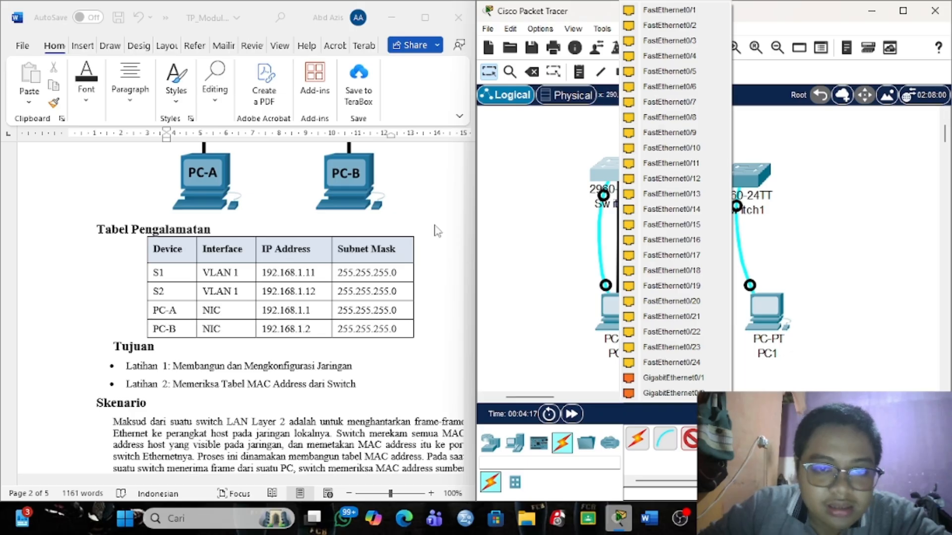
scroll(439, 230, up, 3)
click(712, 88)
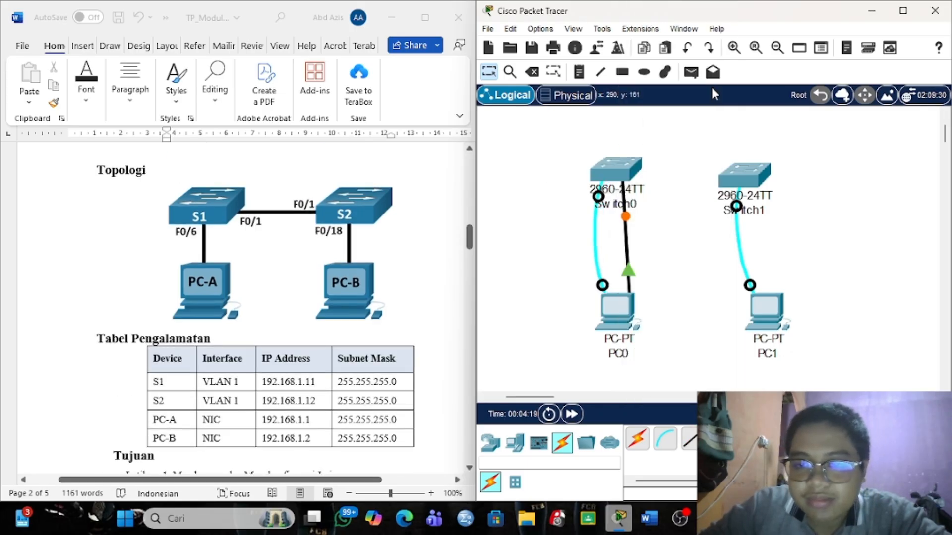
Cable PC1's FastEthernet0 to Switch1's FastEthernet0/18 with a straight-through copper cable.
click(688, 445)
click(764, 312)
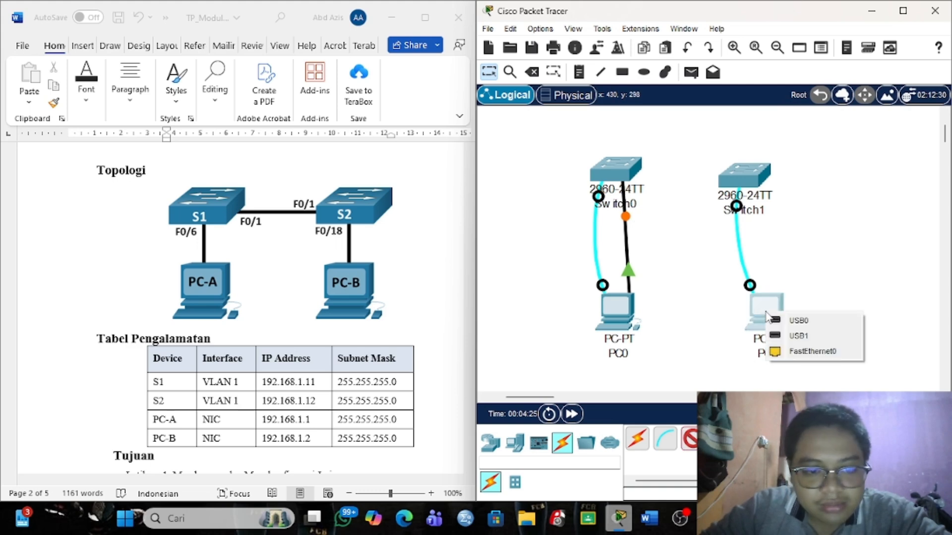
click(790, 349)
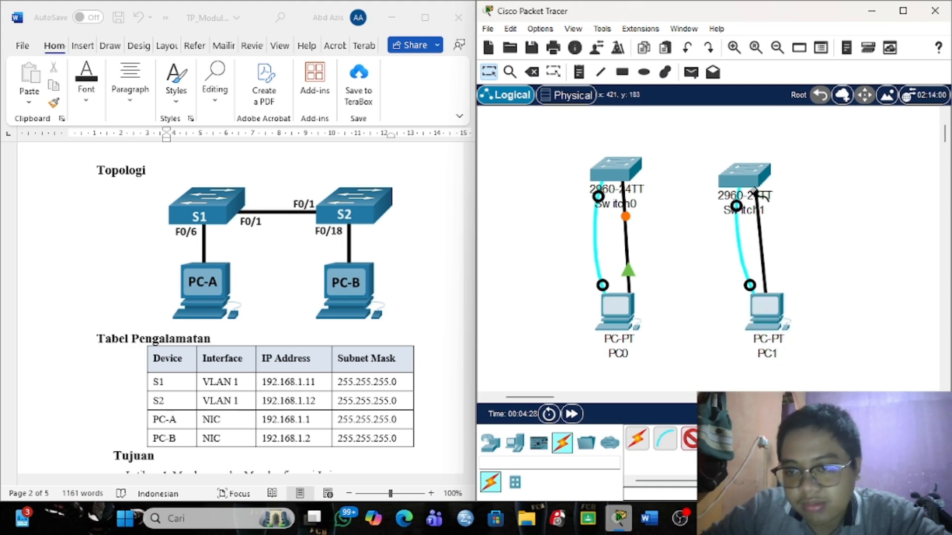
click(745, 175)
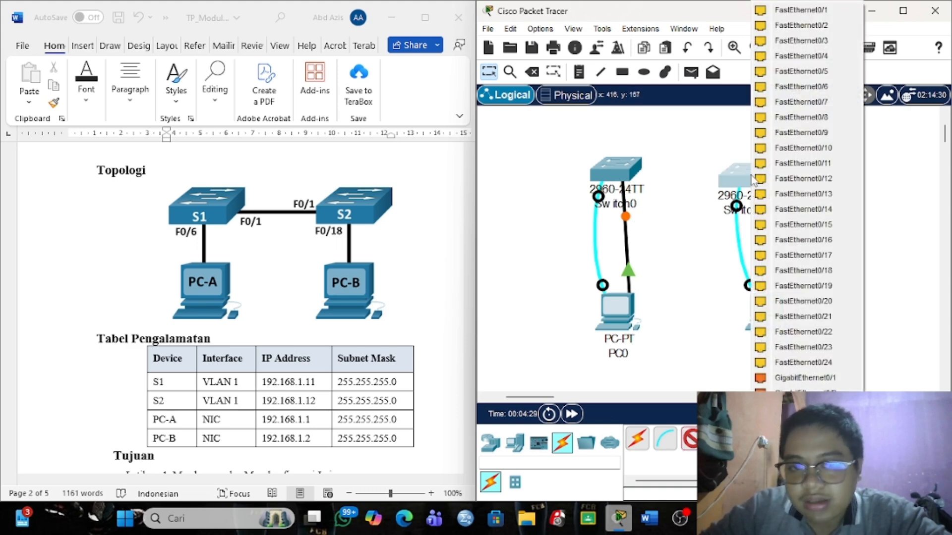
click(796, 271)
Start a copper cable from Switch0's FastEthernet0/1 port.
click(689, 439)
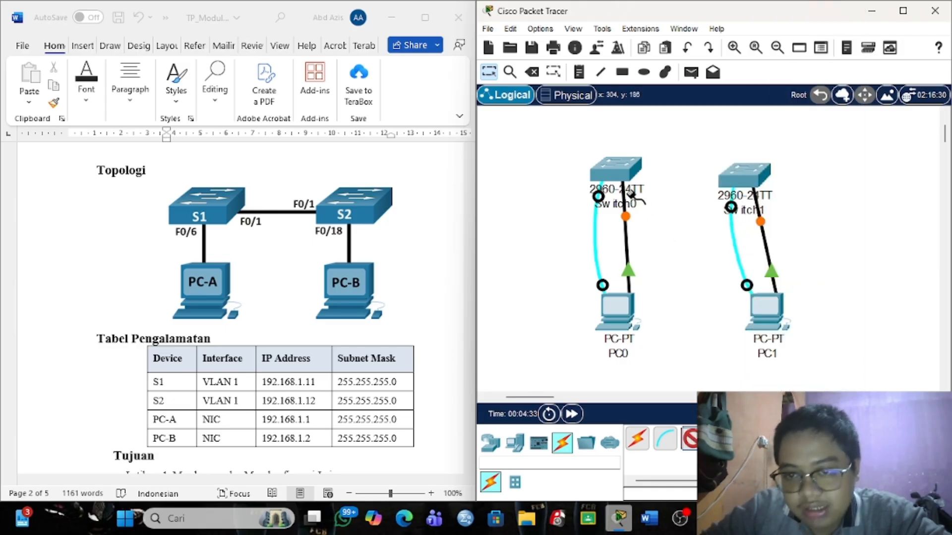
click(614, 170)
click(657, 10)
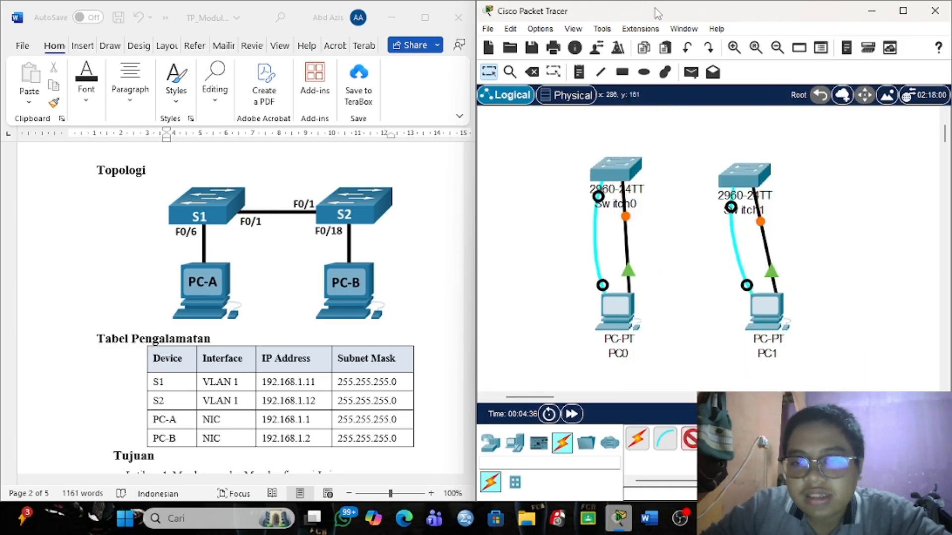
Terminate the cable from Switch0 on Switch1's FastEthernet0/1 port.
click(751, 177)
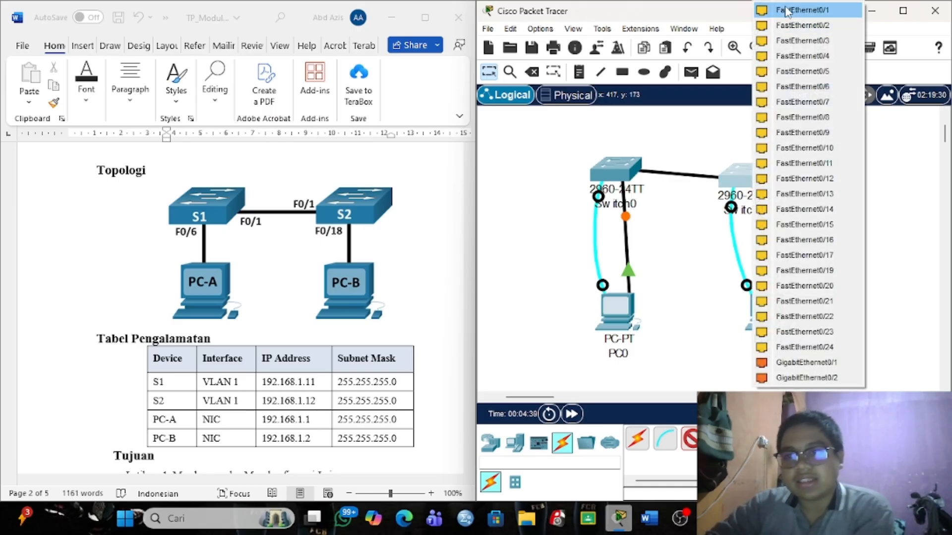
click(788, 10)
scroll(665, 244, down, 2)
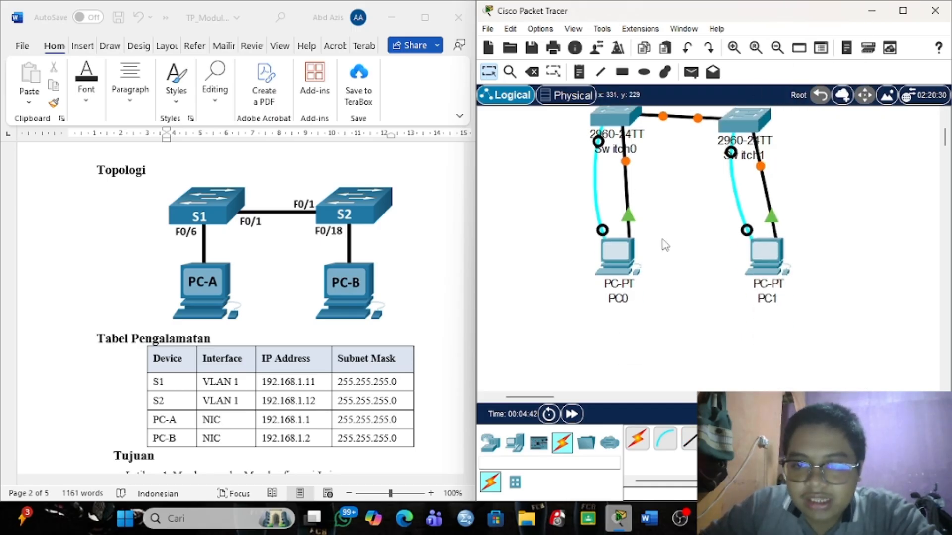
scroll(666, 245, up, 1)
scroll(384, 365, down, 5)
scroll(384, 365, down, 20)
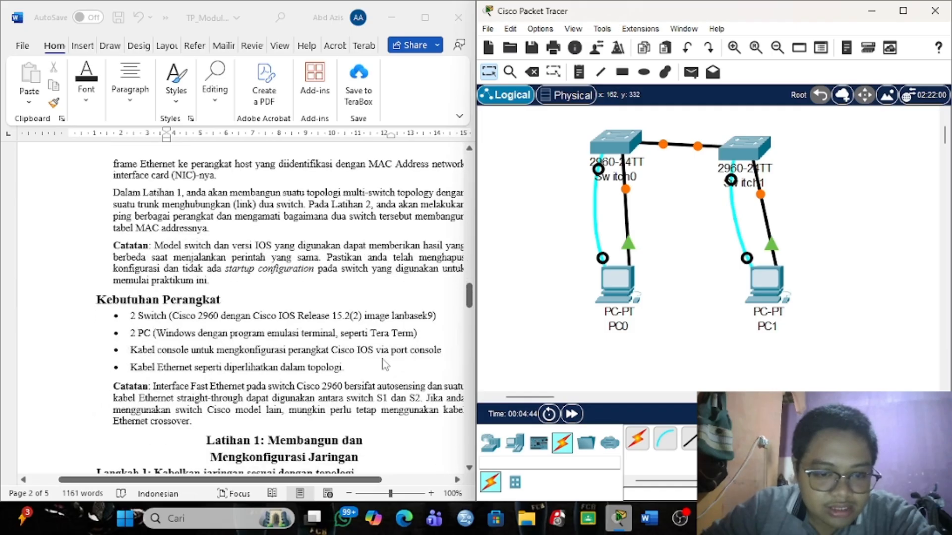
scroll(382, 362, up, 5)
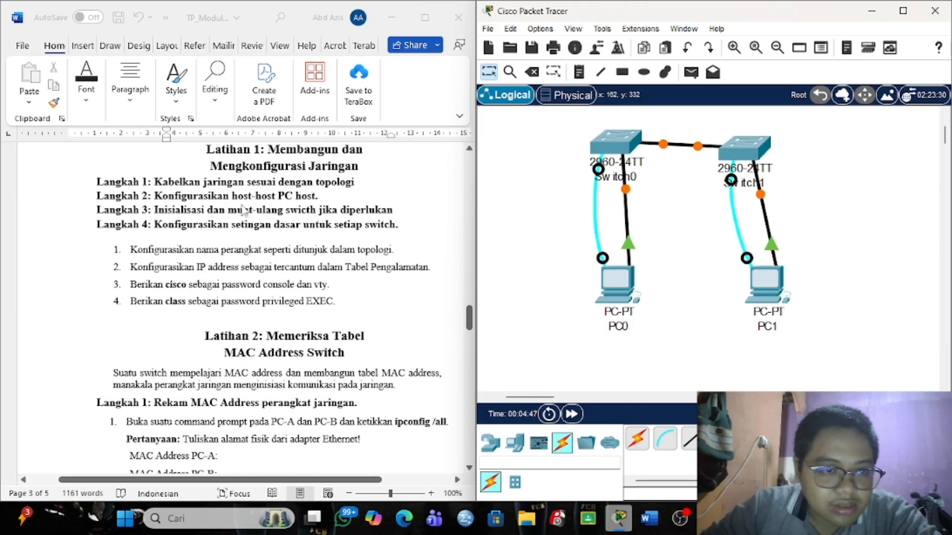
scroll(318, 207, up, 1)
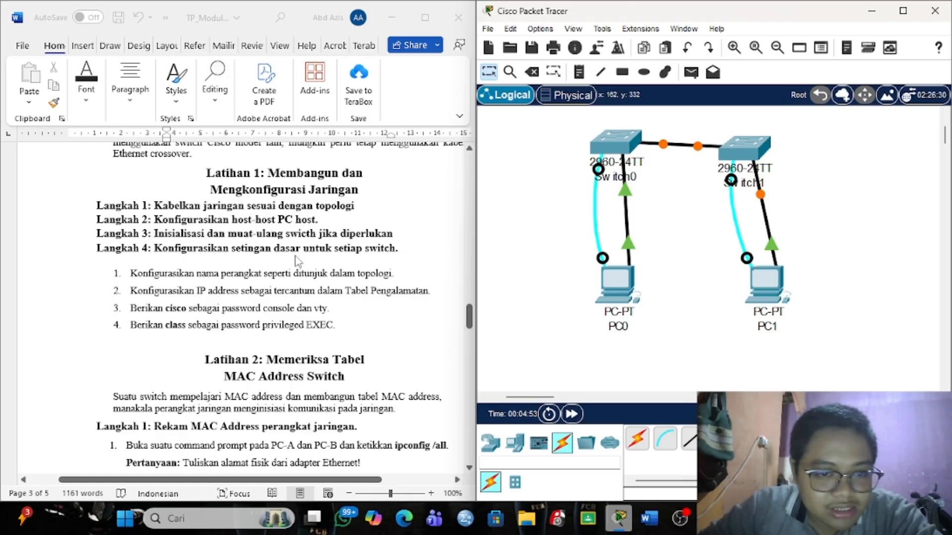
Rename Switch0 to S1 and Switch1 to S2.
click(614, 180)
key(ctrl+a)
key(BackSpace)
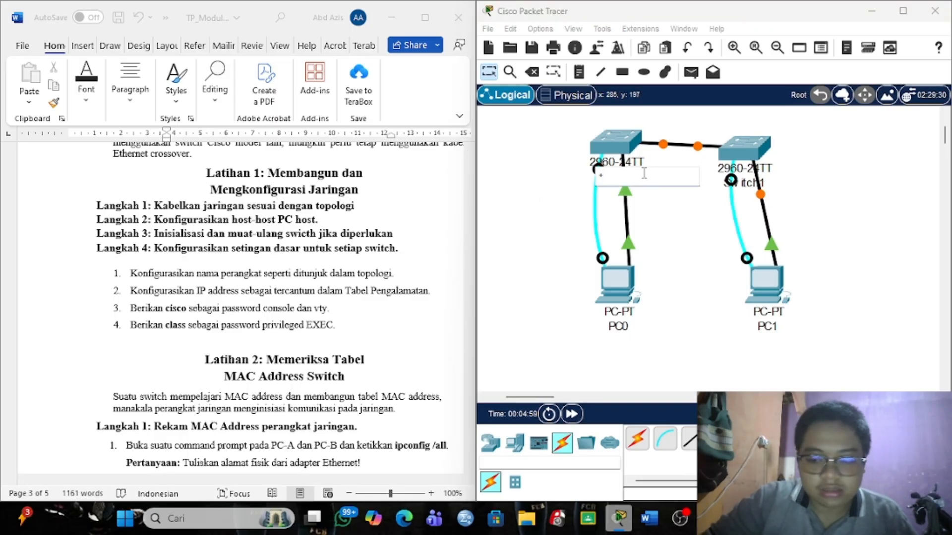
text(S1)
key(Return)
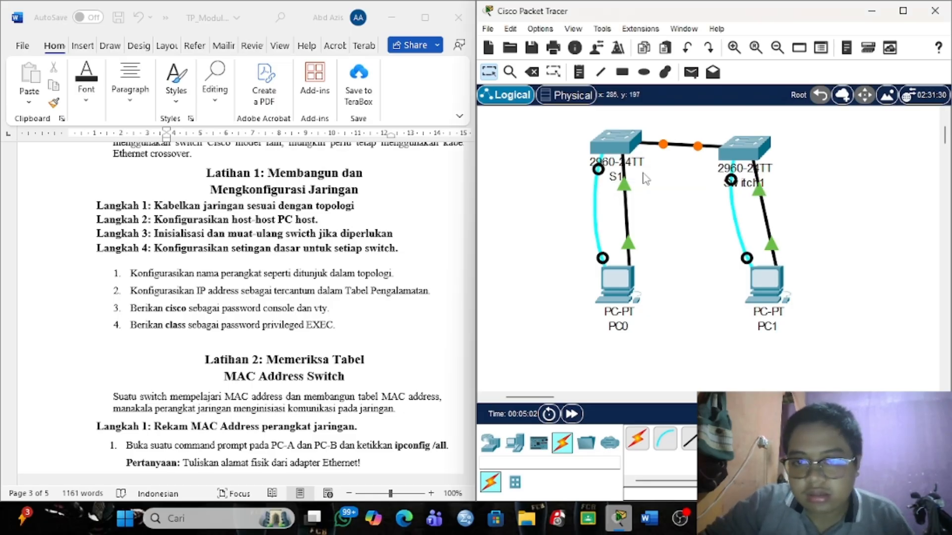
click(754, 183)
key(ctrl+a)
key(BackSpace)
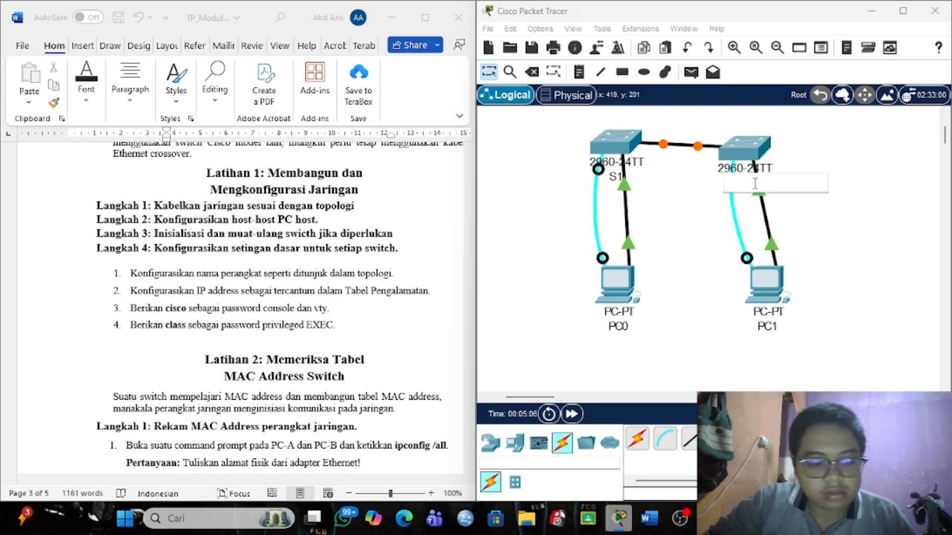
text(S2)
Rename PC0 to PCA and PC1 to PC B.
click(623, 325)
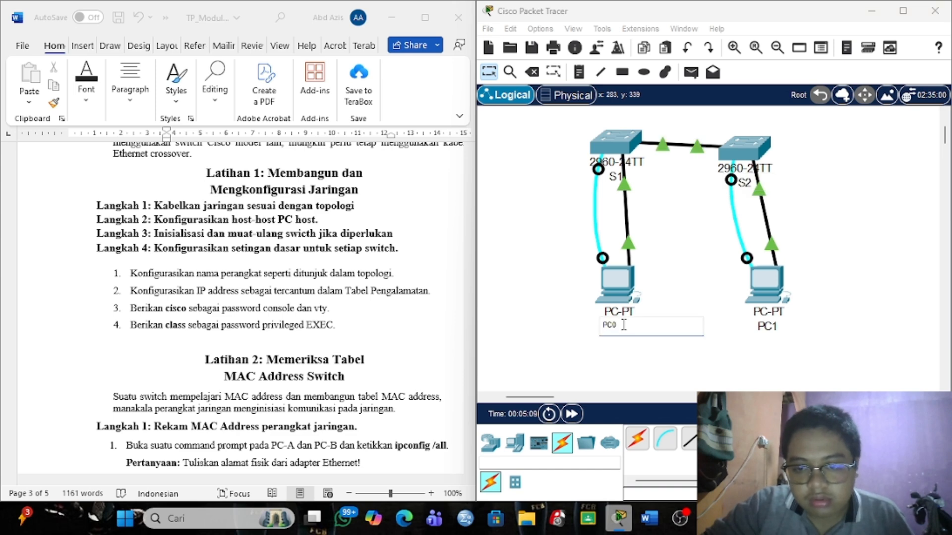
key(BackSpace)
text(A)
key(Return)
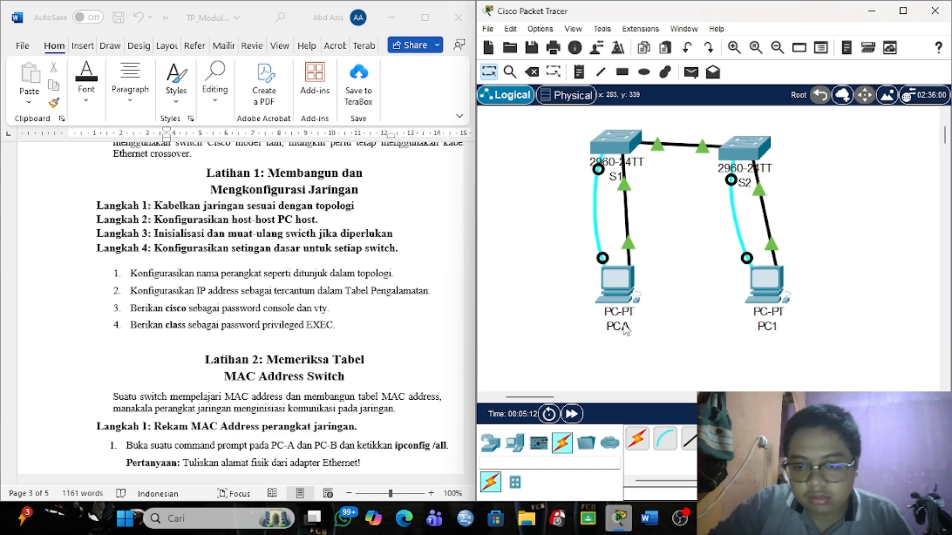
click(766, 329)
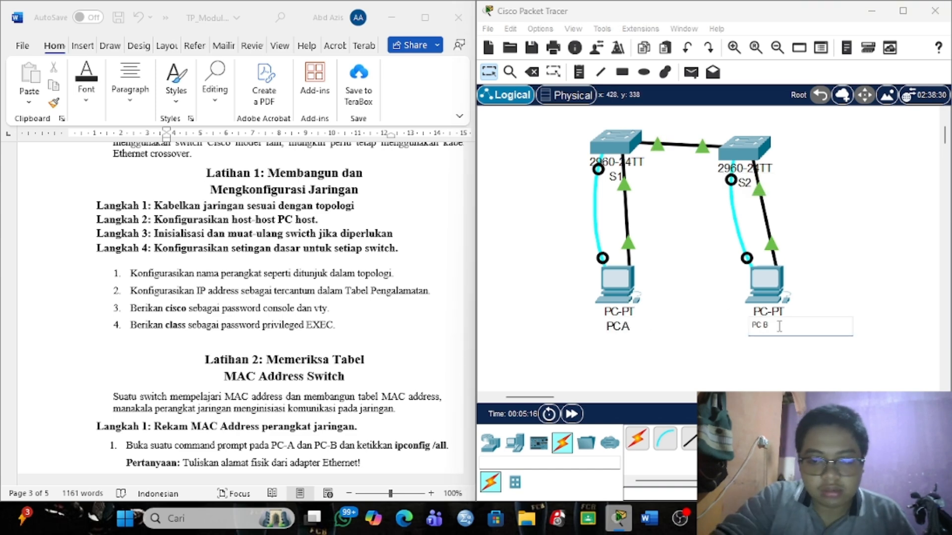
text(B)
key(Return)
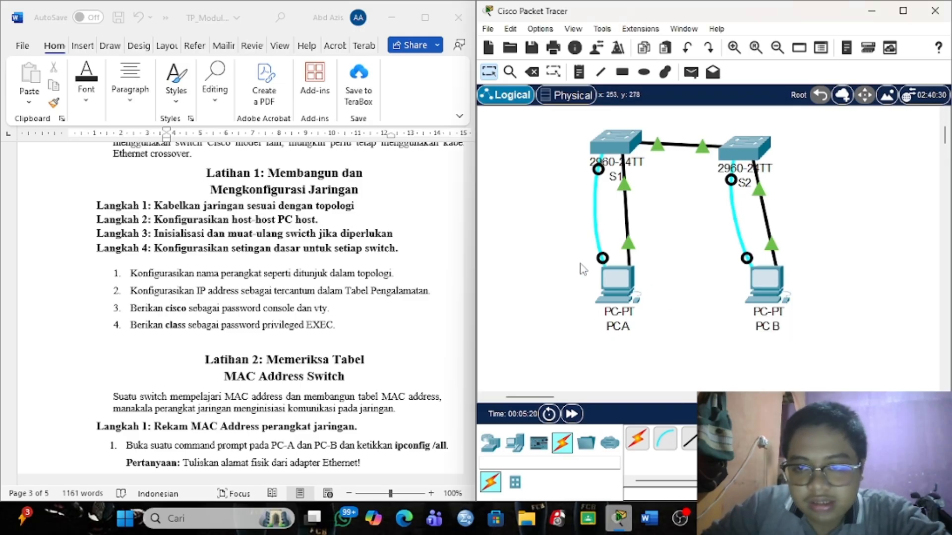
Start PC A's Terminal with default port settings and wake the Switch> prompt.
scroll(317, 315, down, 1)
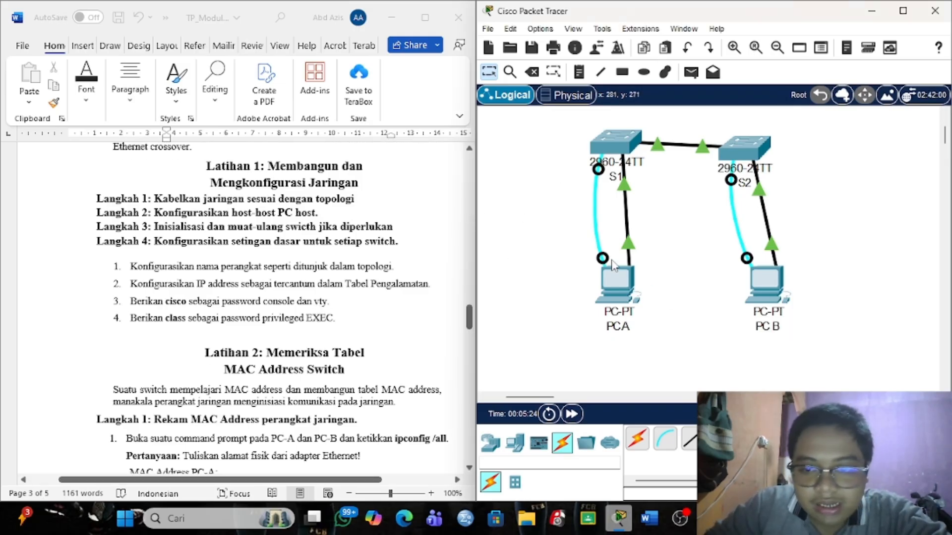
click(615, 282)
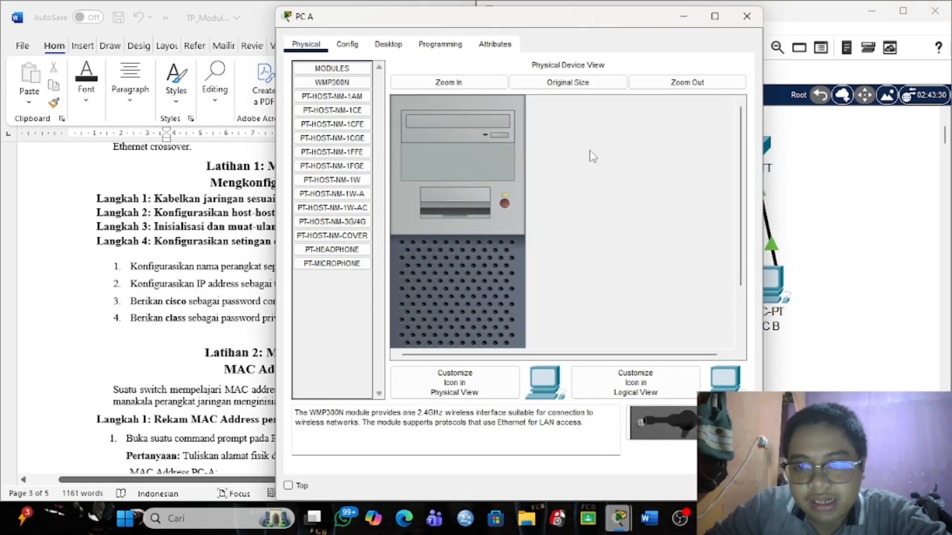
click(397, 47)
click(540, 74)
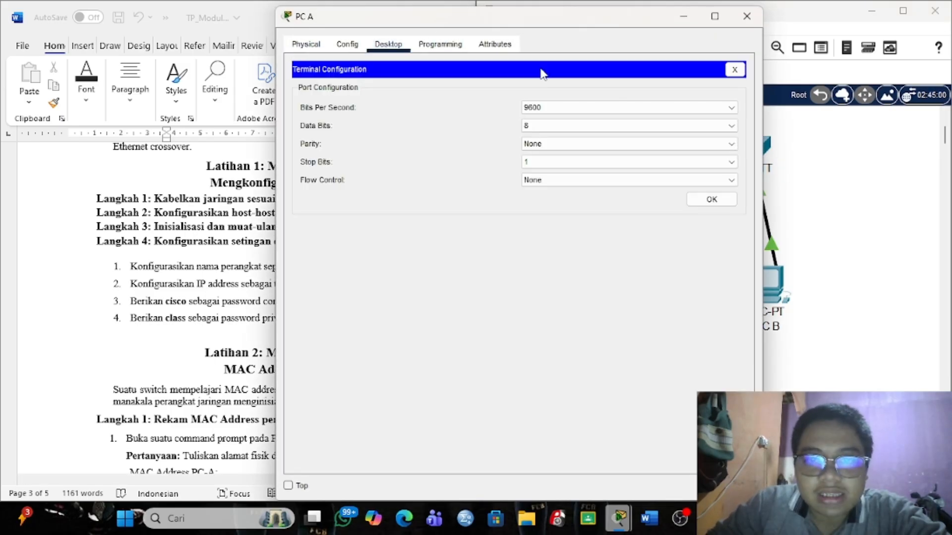
click(691, 199)
drag(609, 27, 776, 39)
key(Return)
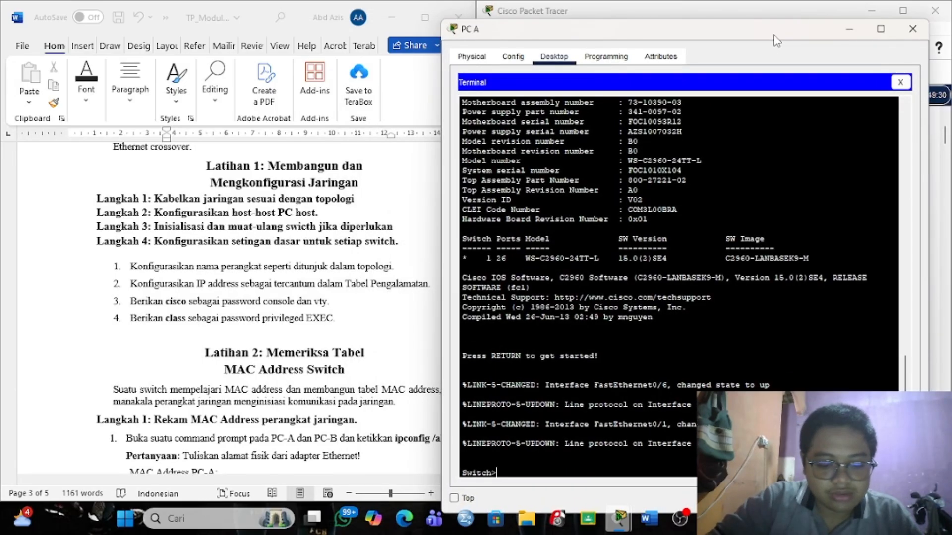
Enter global configuration mode and set the switch hostname to S1.
text(en)
key(Return)
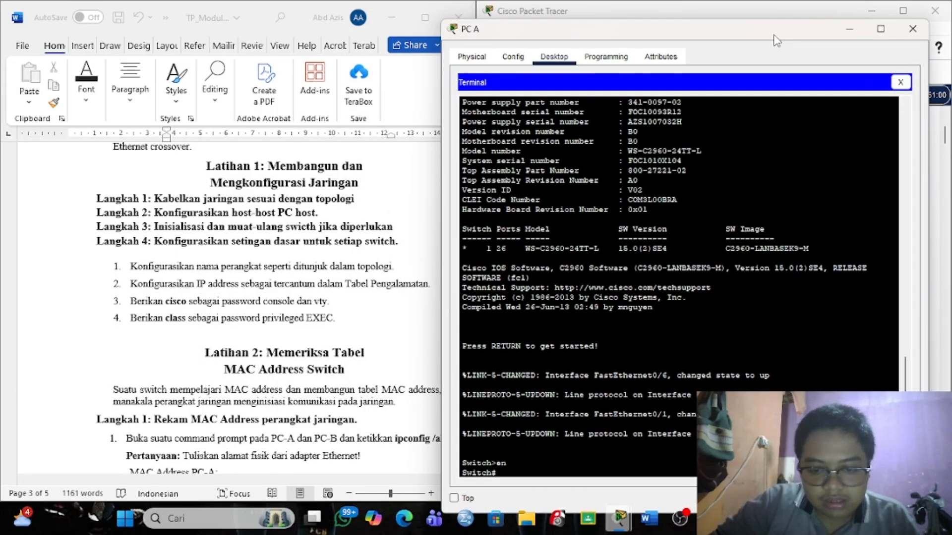
text(con f)
key(Return)
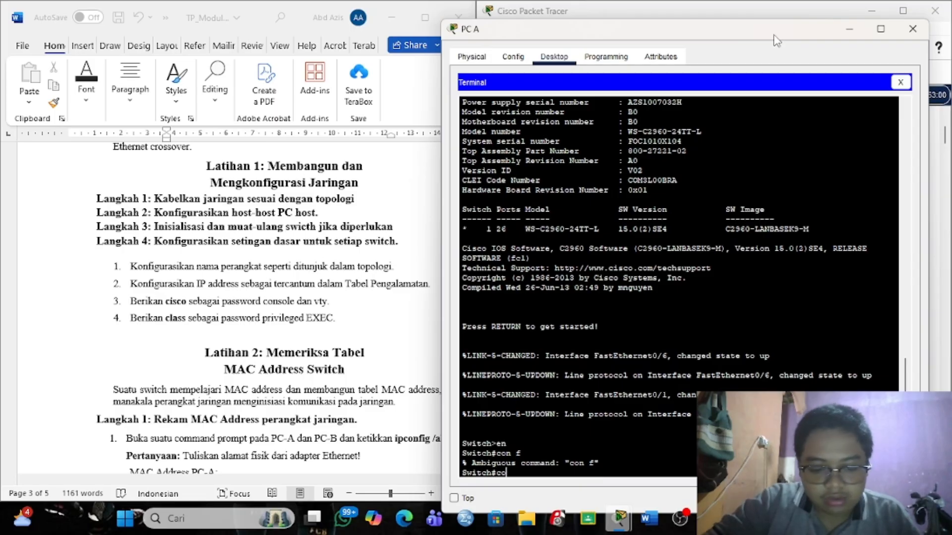
text(conf t)
key(Return)
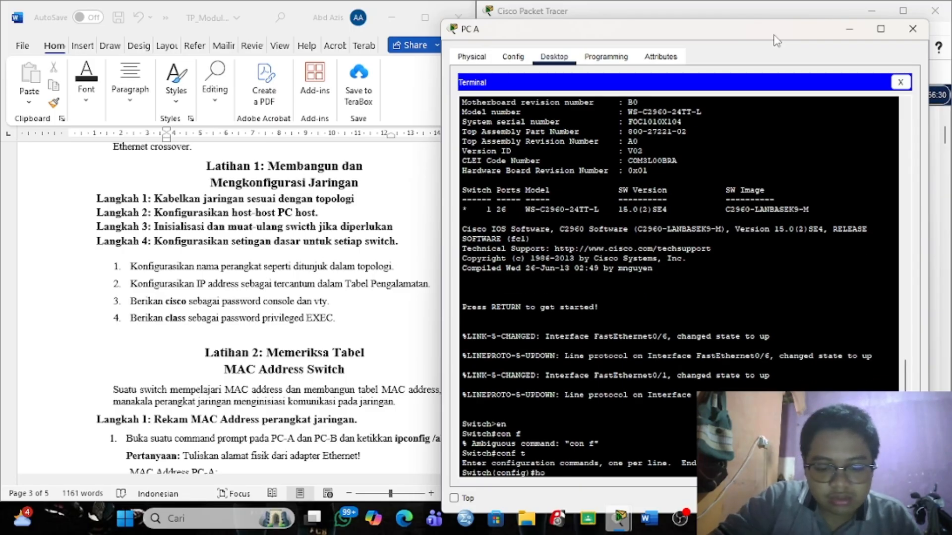
text(hostname S1)
key(Return)
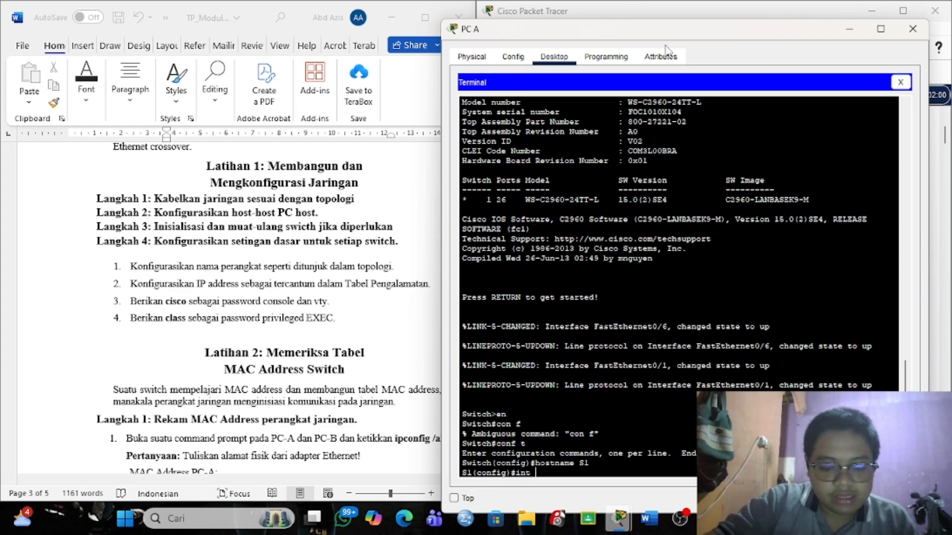
Give interface VLAN 1 the address 192.168.1.11 255.255.255.0, copied from the Word table.
text(int vlan 1)
key(Return)
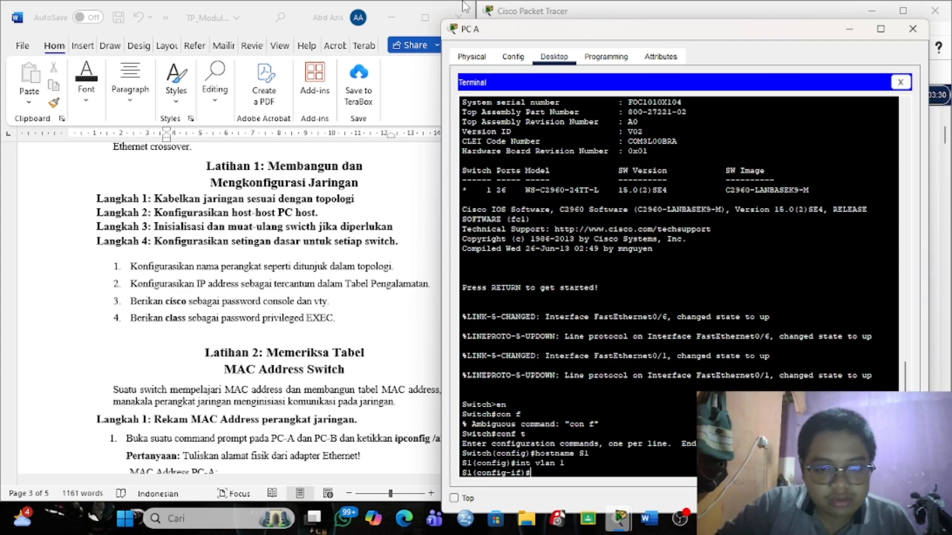
scroll(378, 275, up, 5)
scroll(378, 276, up, 10)
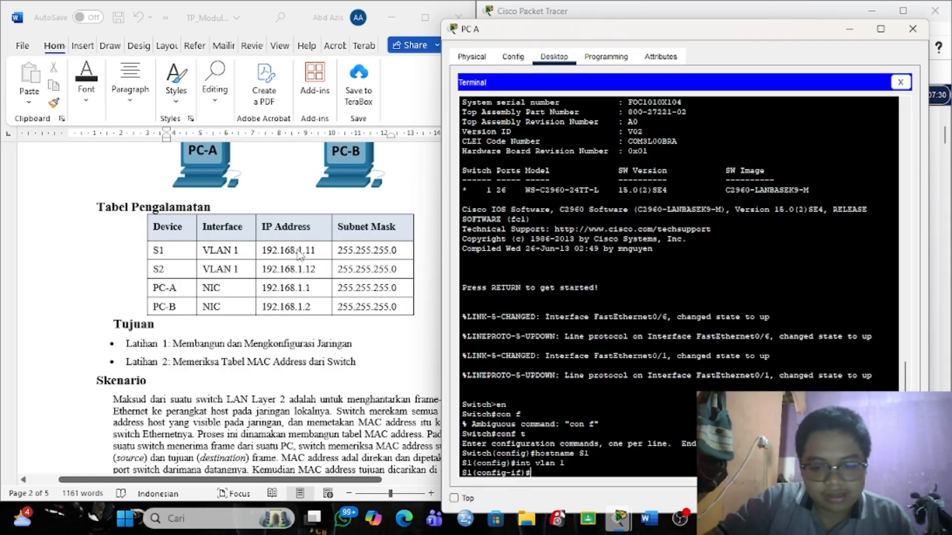
text(ip add)
key(Tab)
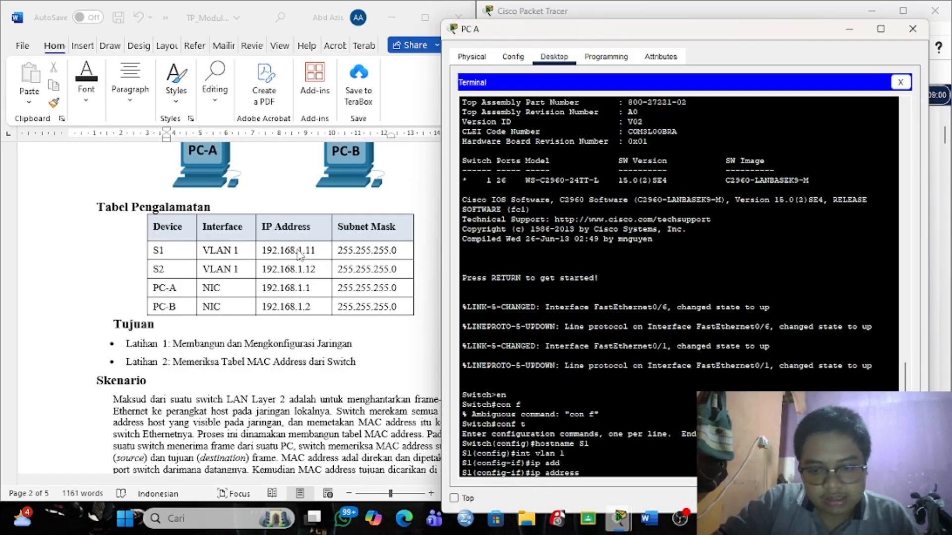
click(291, 253)
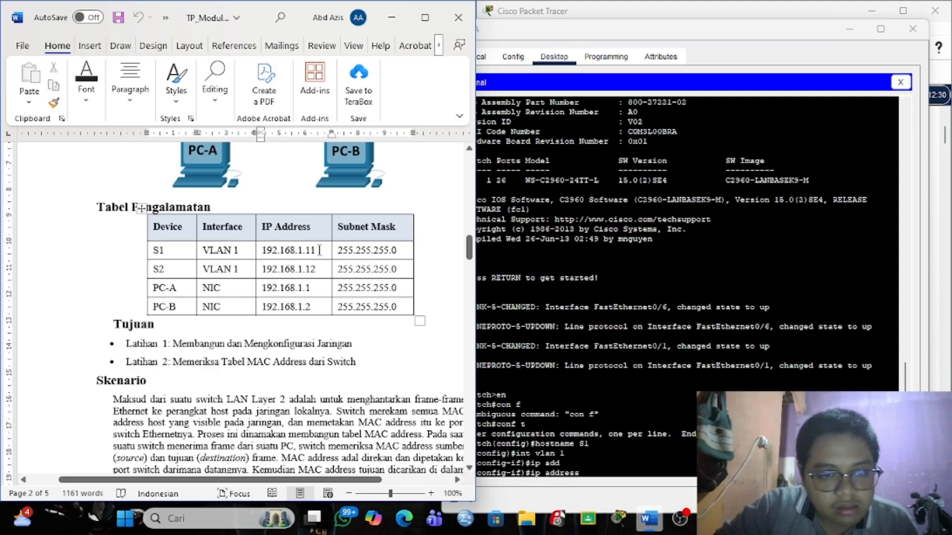
drag(313, 250, 263, 250)
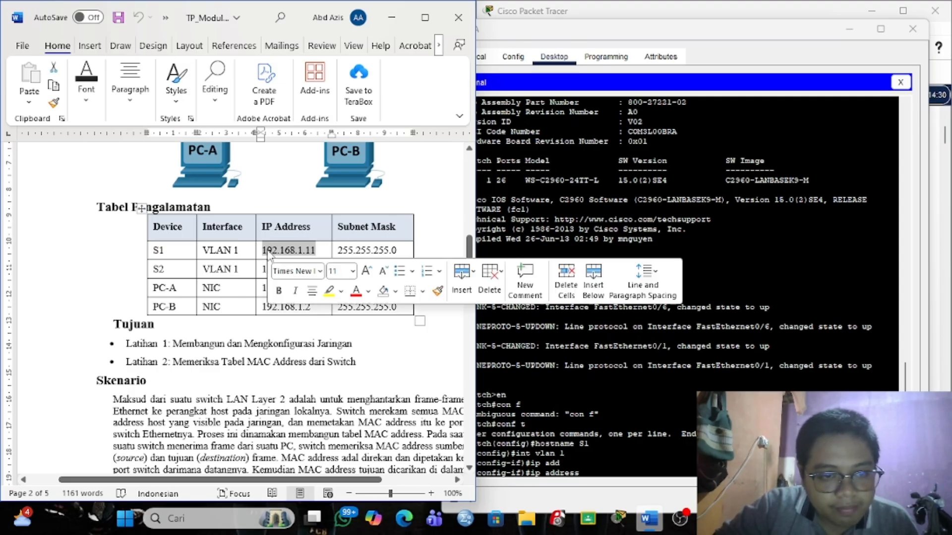
click(598, 472)
right_click(598, 472)
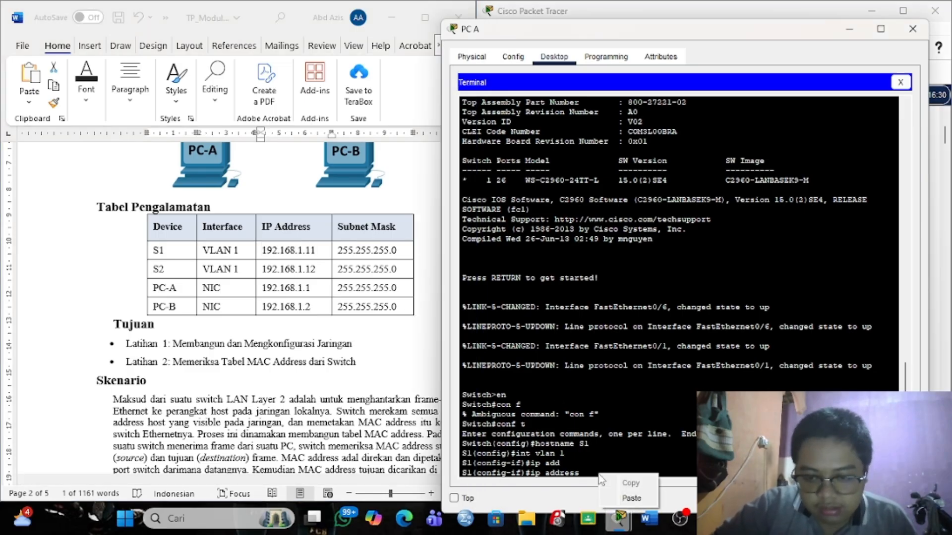
click(629, 503)
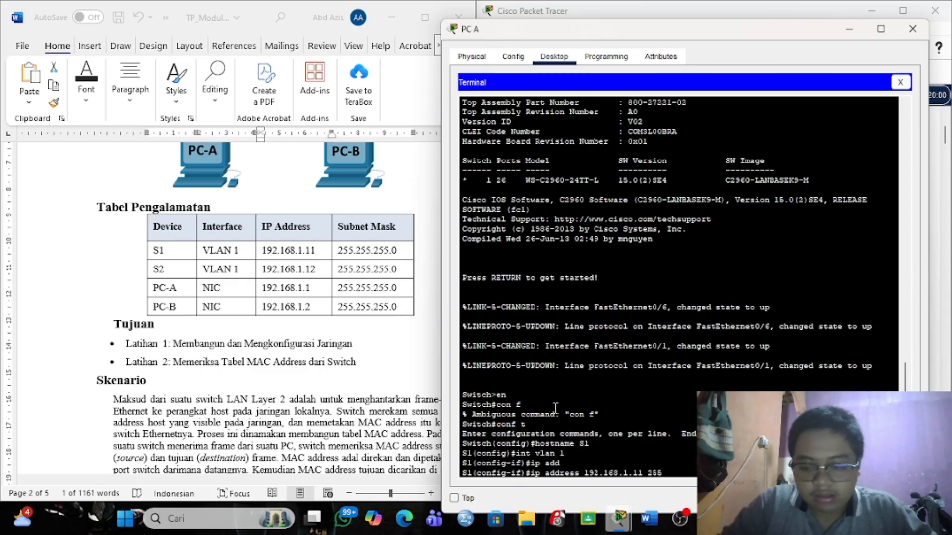
key(Return)
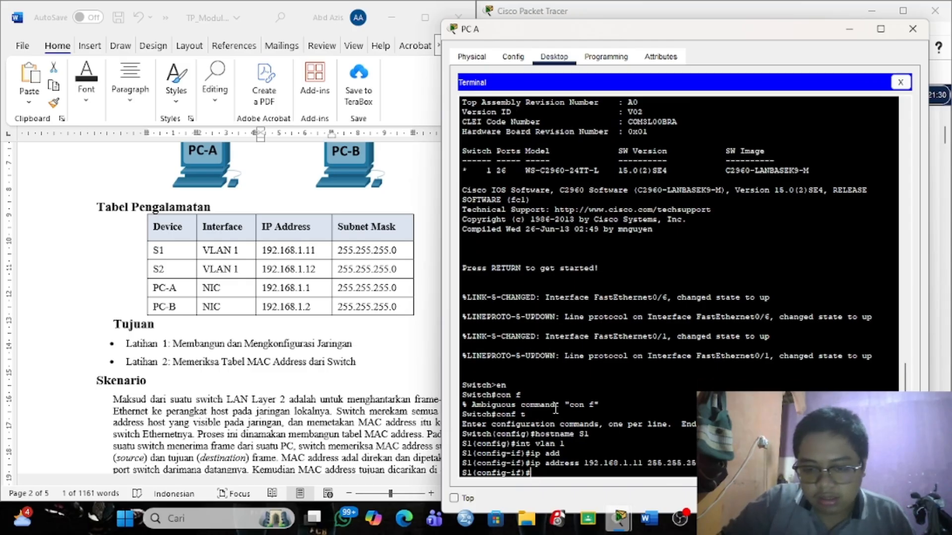
Enable VLAN 1 with no shutdown and exit interface configuration.
text(no sh)
key(Return)
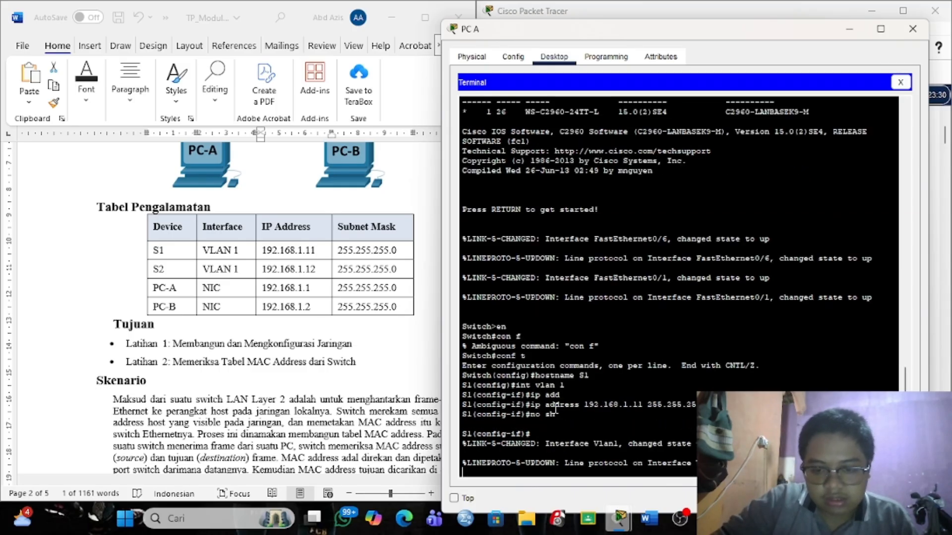
text(exit)
key(Return)
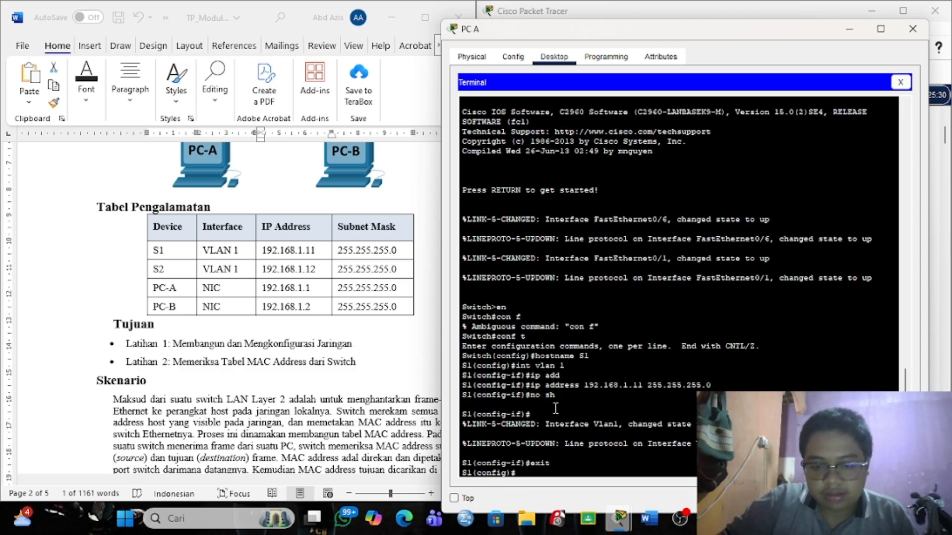
scroll(268, 344, down, 10)
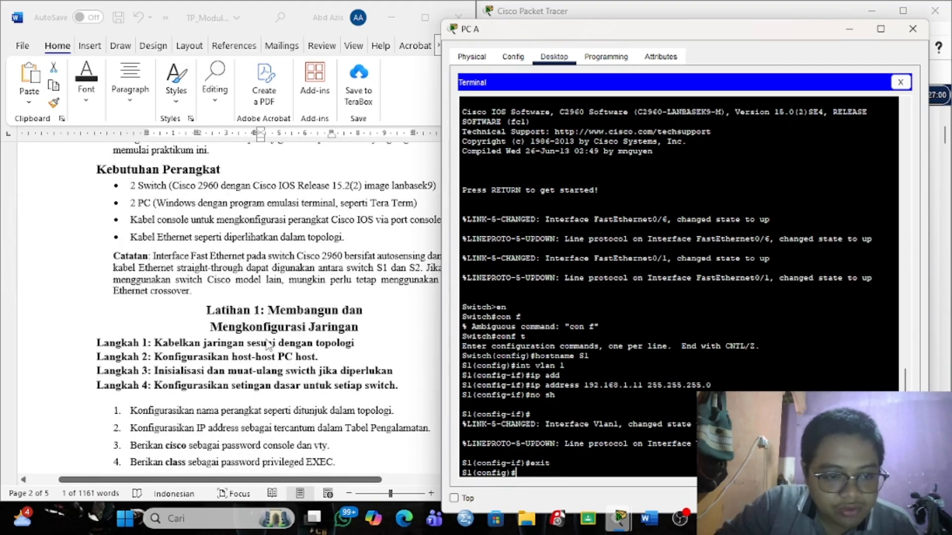
scroll(266, 344, down, 1)
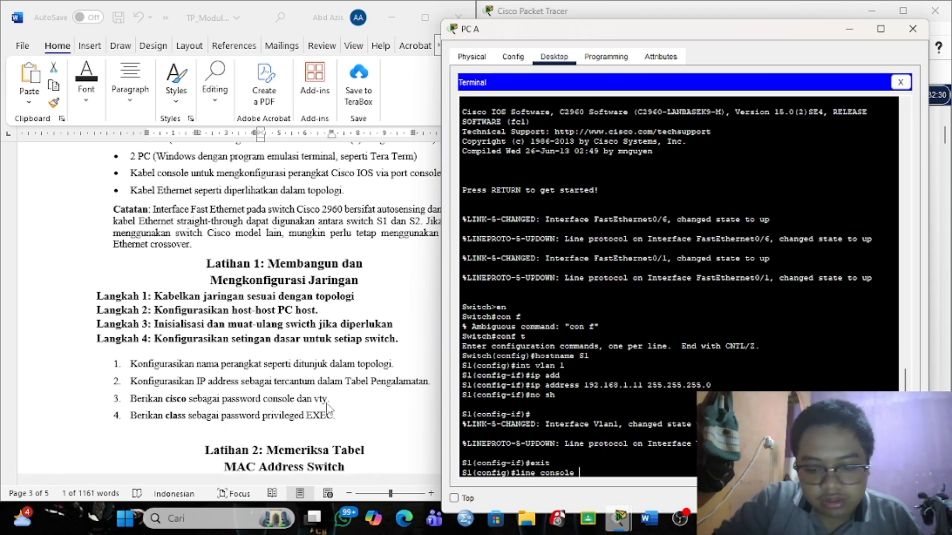
text(0)
key(Return)
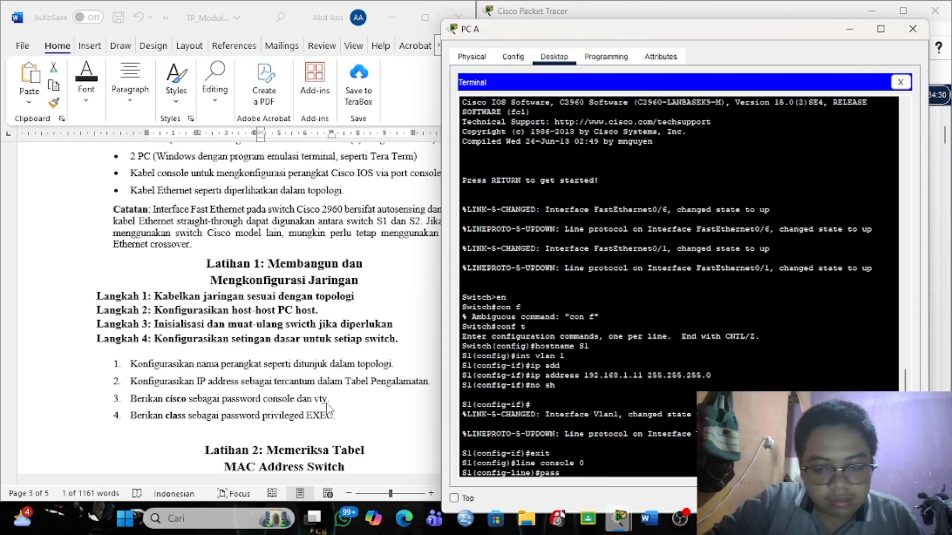
text(password cisc)
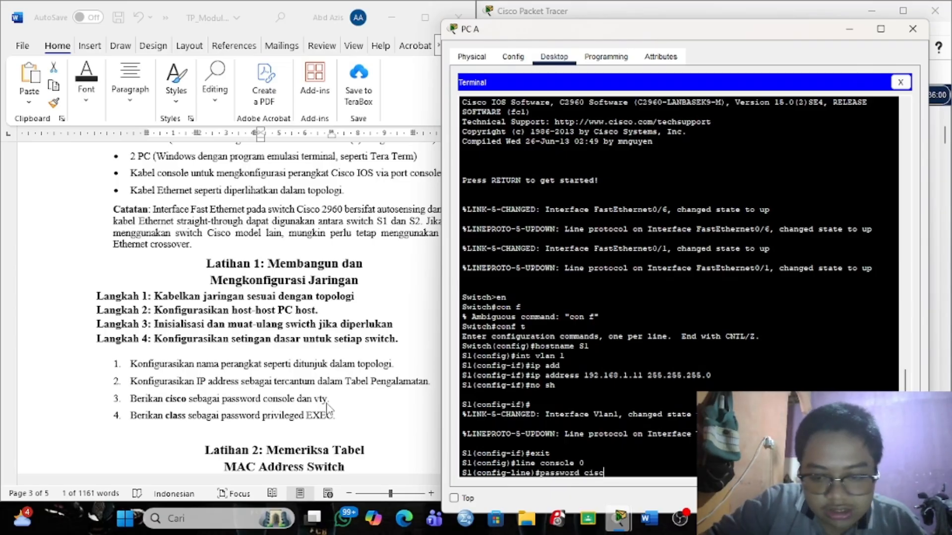
text(o)
key(Return)
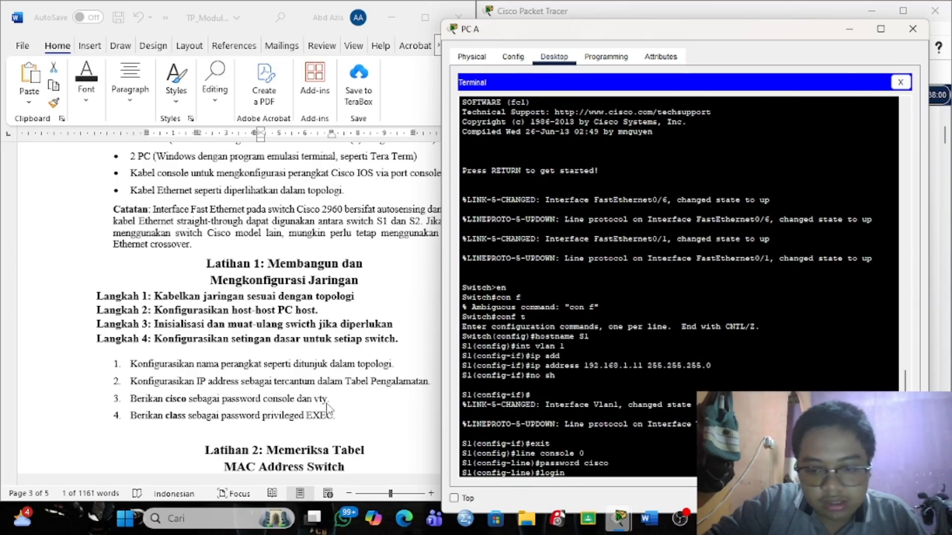
text(login)
key(Return)
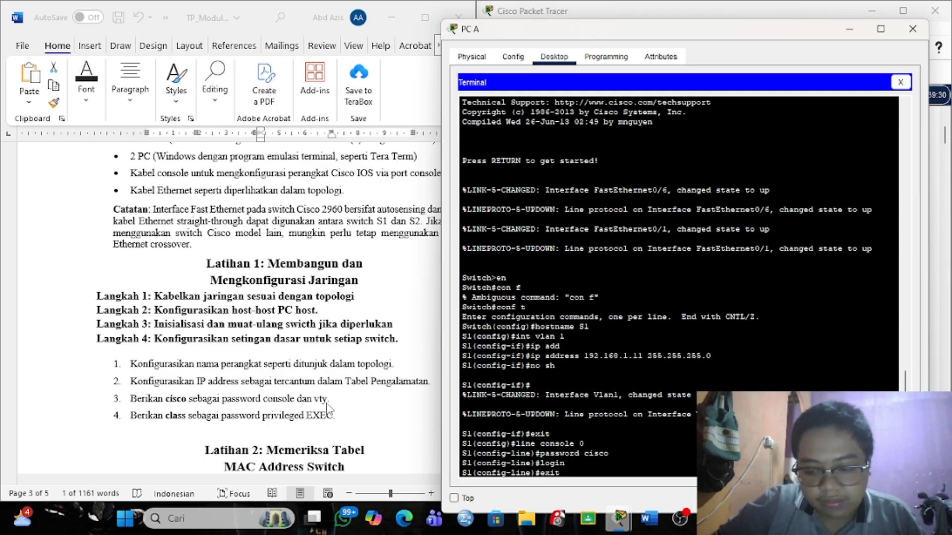
text(exit)
key(Return)
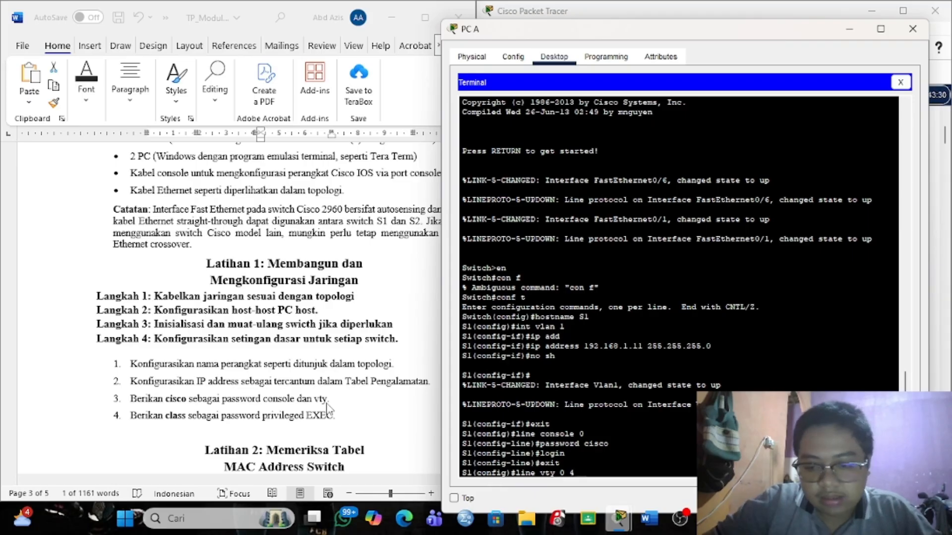
text(line vty 0 4)
key(Return)
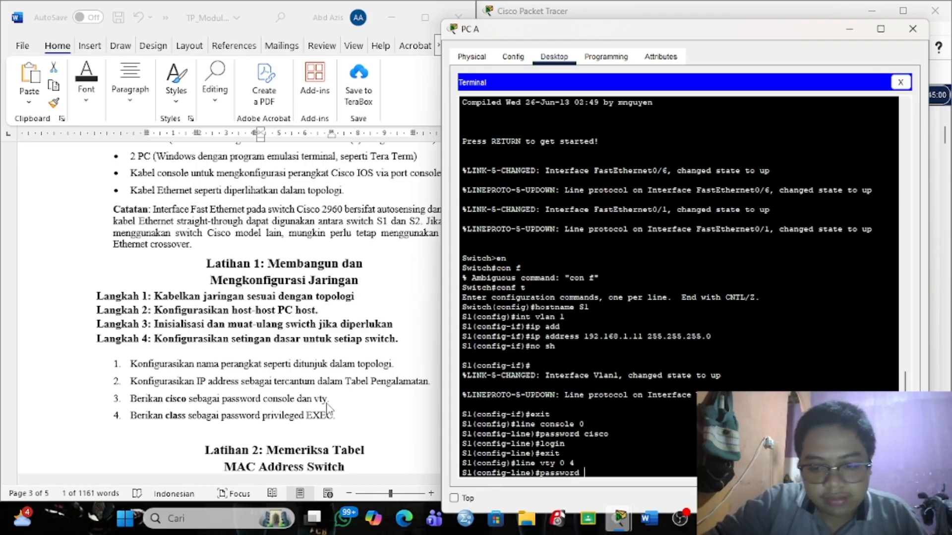
text(password cisco)
key(Return)
text(logi)
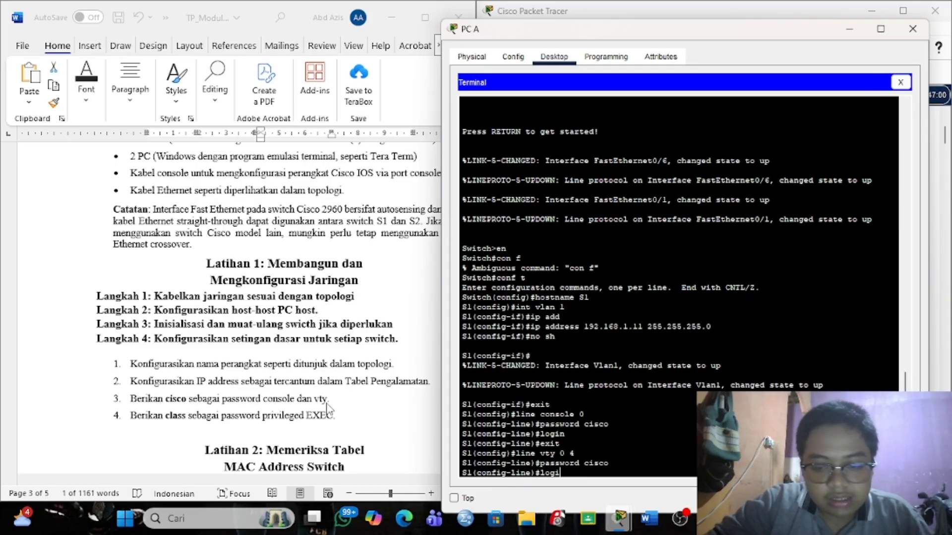
text(n)
key(Return)
key(Return)
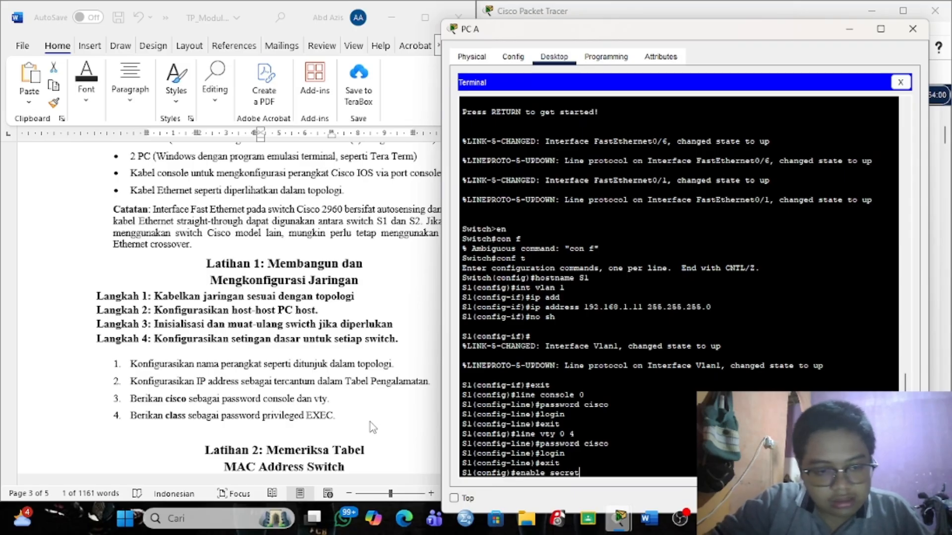
text(lass)
key(Return)
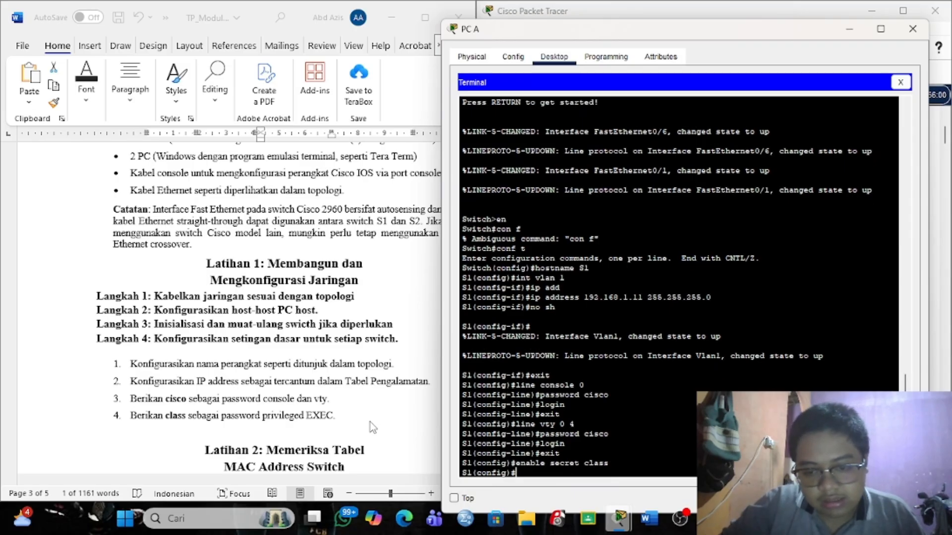
Close PC A and bring up PC B's Terminal connection settings.
scroll(369, 421, down, 3)
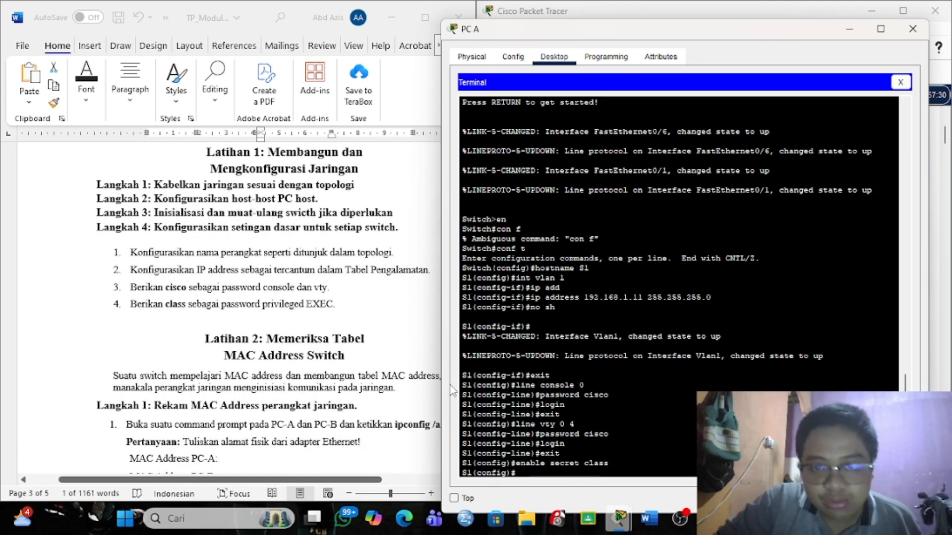
click(850, 29)
click(758, 285)
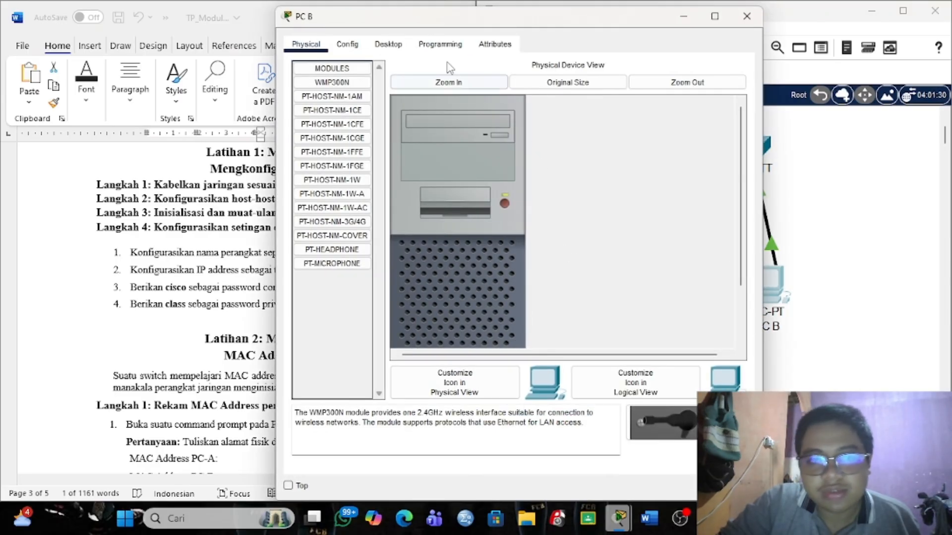
click(389, 44)
click(512, 99)
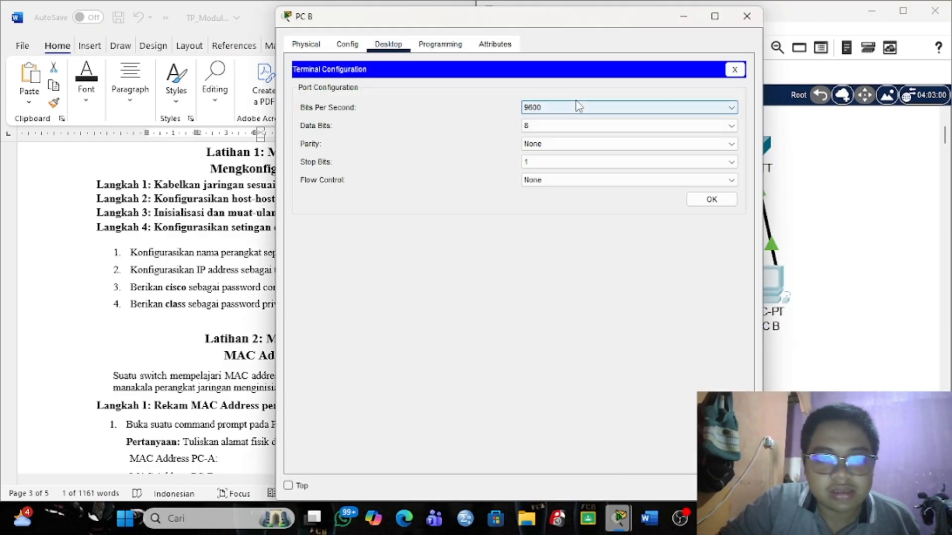
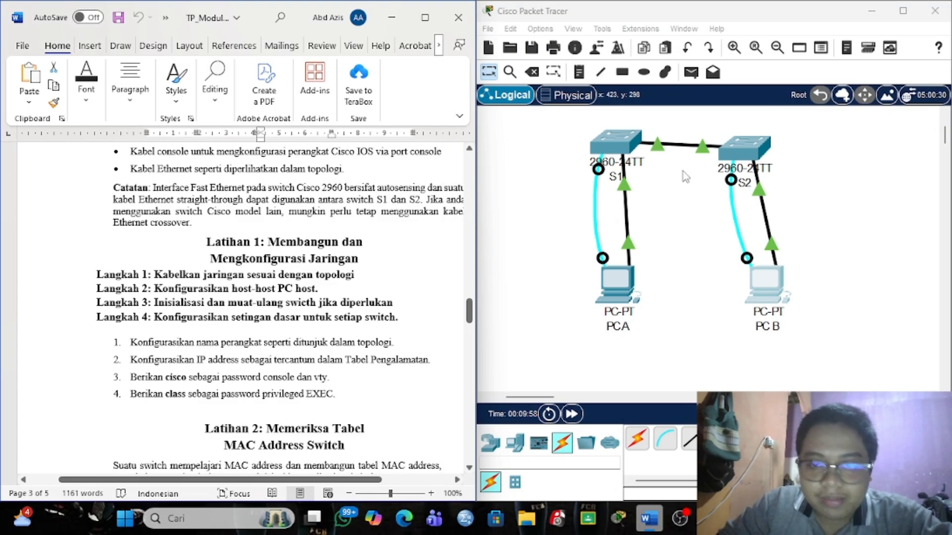
On PC A, close the switch terminal and open the Command Prompt.
scroll(311, 358, down, 6)
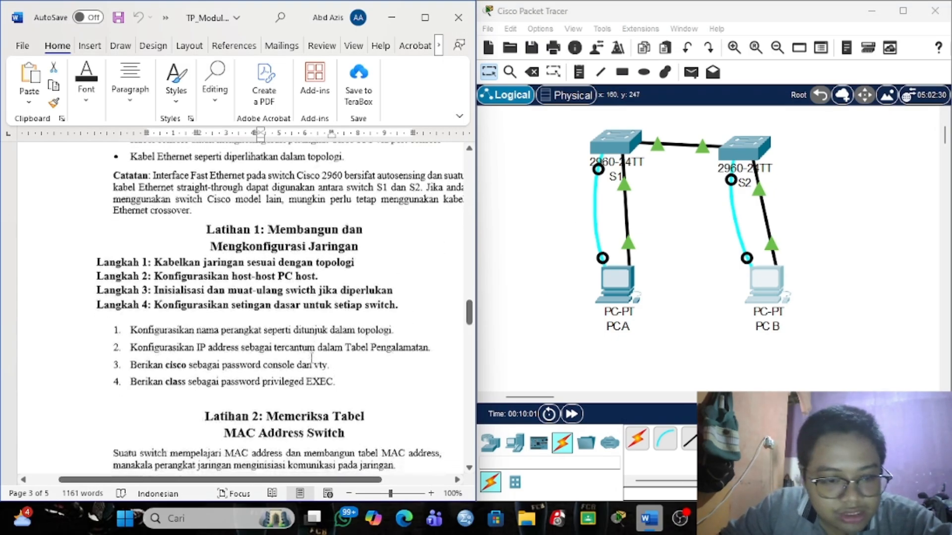
scroll(311, 358, down, 1)
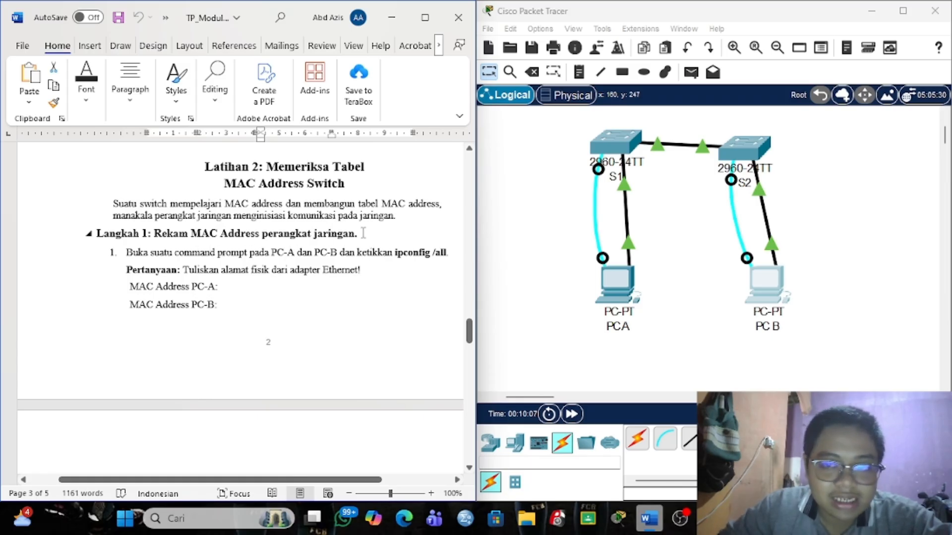
click(621, 284)
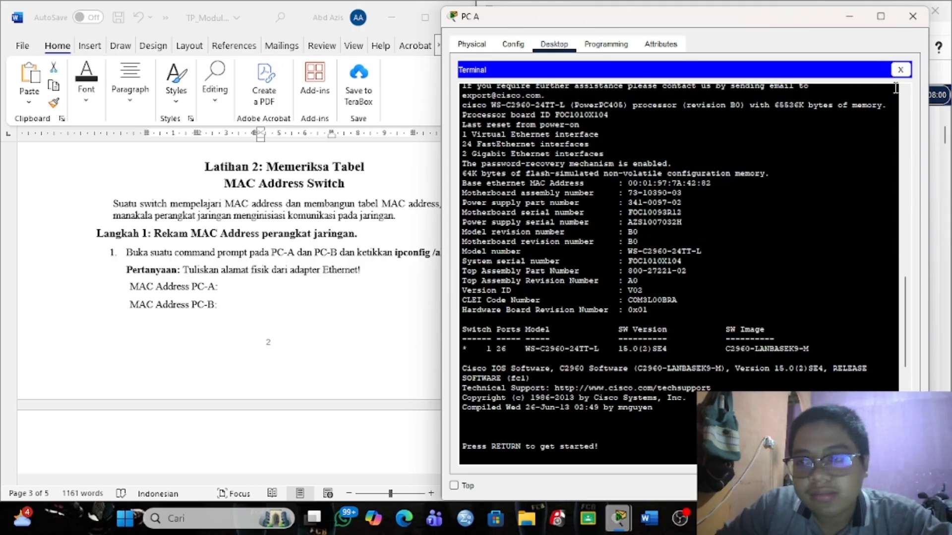
click(900, 69)
click(745, 98)
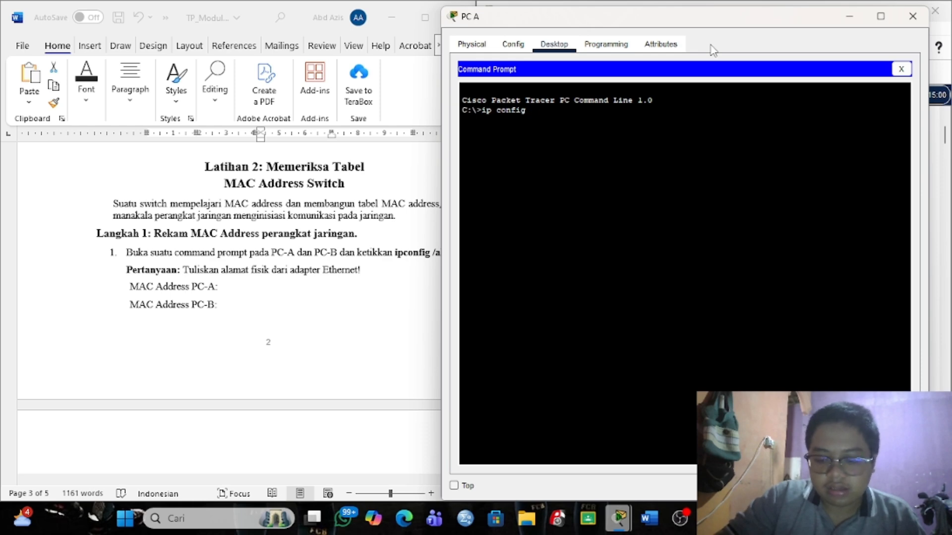
Run ipconfig /all on PC A, showing physical address 000C.CFA4.B3E3, then minimize its window.
text(ip config /all)
key(Return)
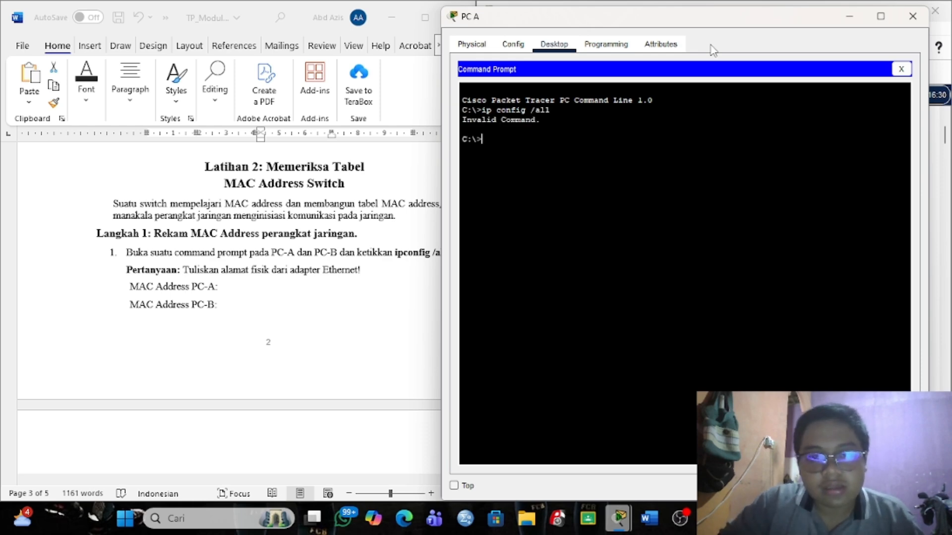
key(Up)
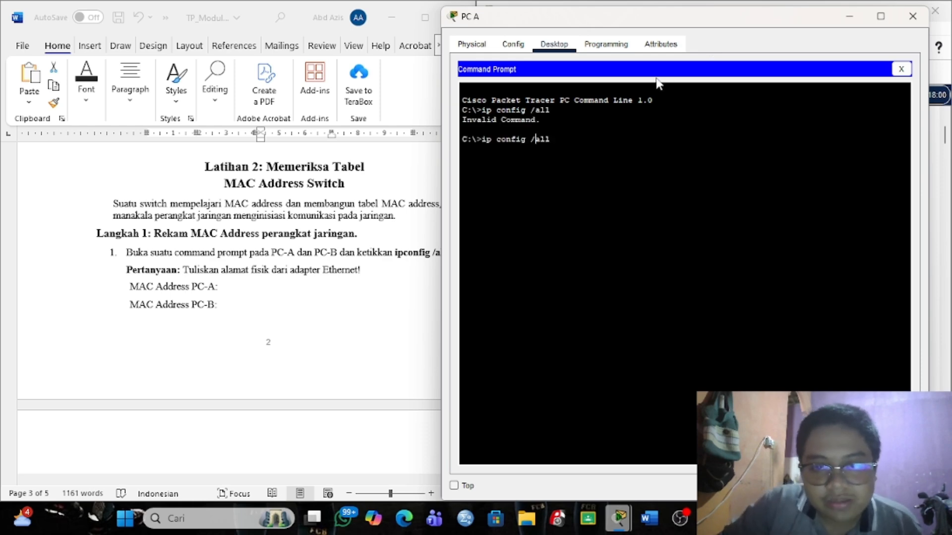
key(BackSpace)
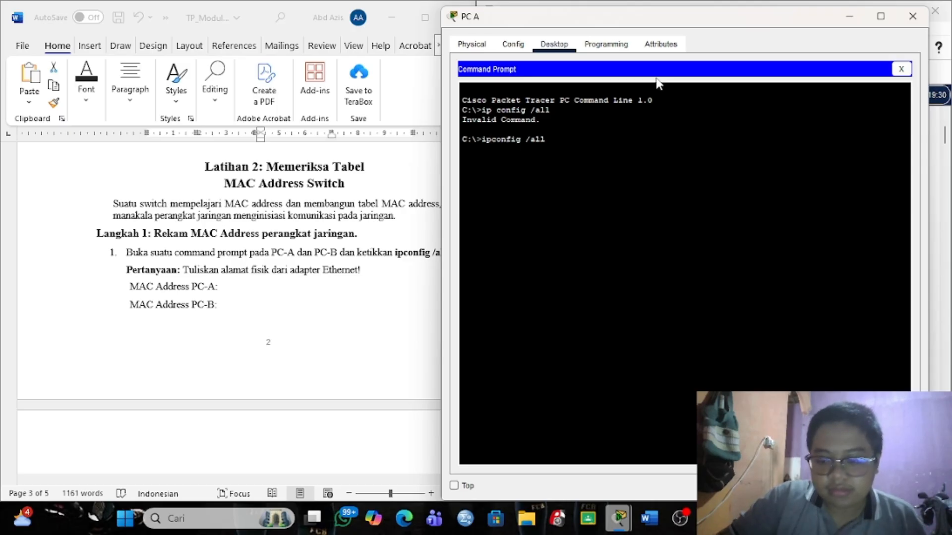
key(Return)
click(409, 168)
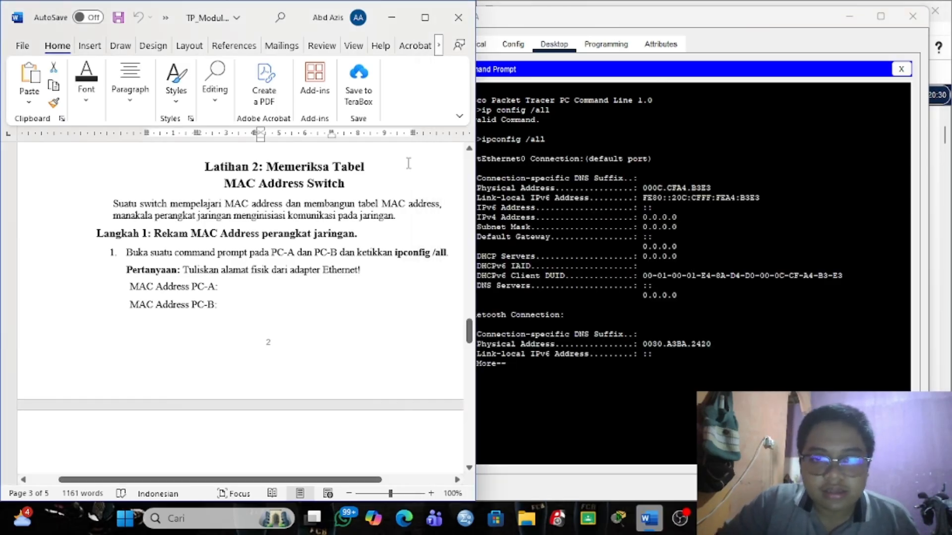
click(850, 16)
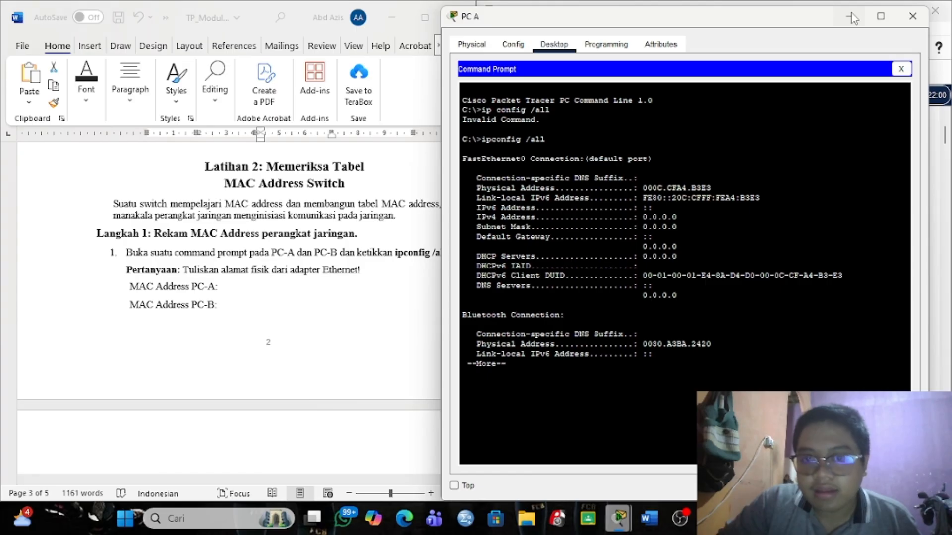
key(alt+Tab)
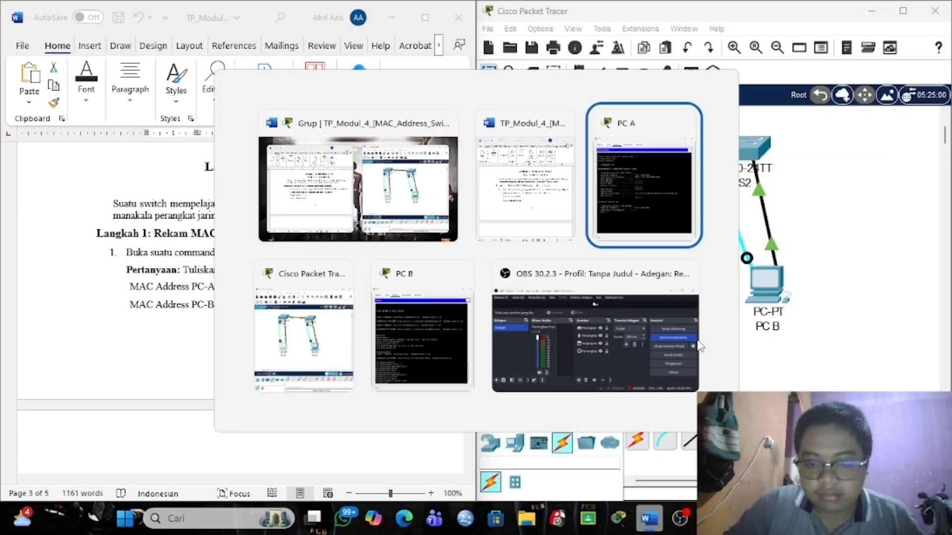
Switch PC B from its terminal to the Command Prompt and run ipconfig /all, showing 0006.2ABB.8544.
key(alt+Tab)
key(alt+Tab)
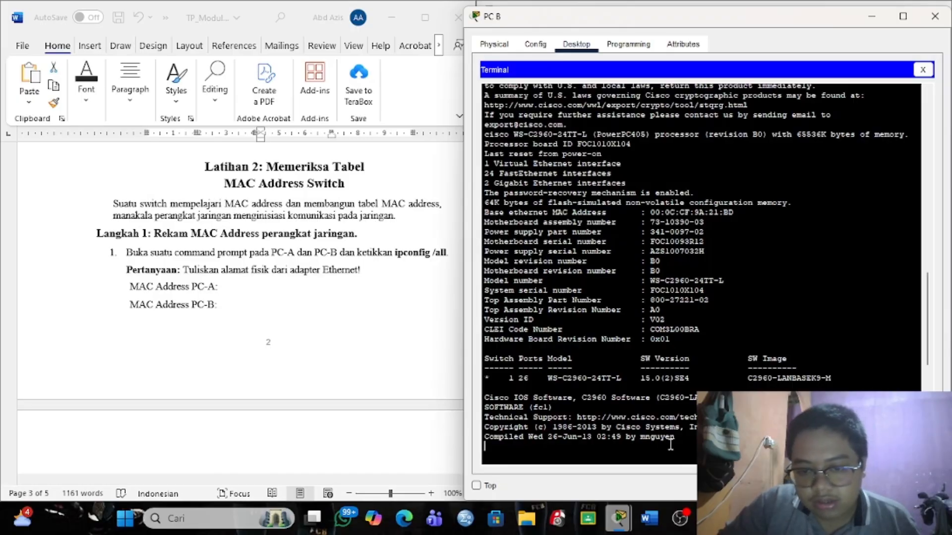
key(Return)
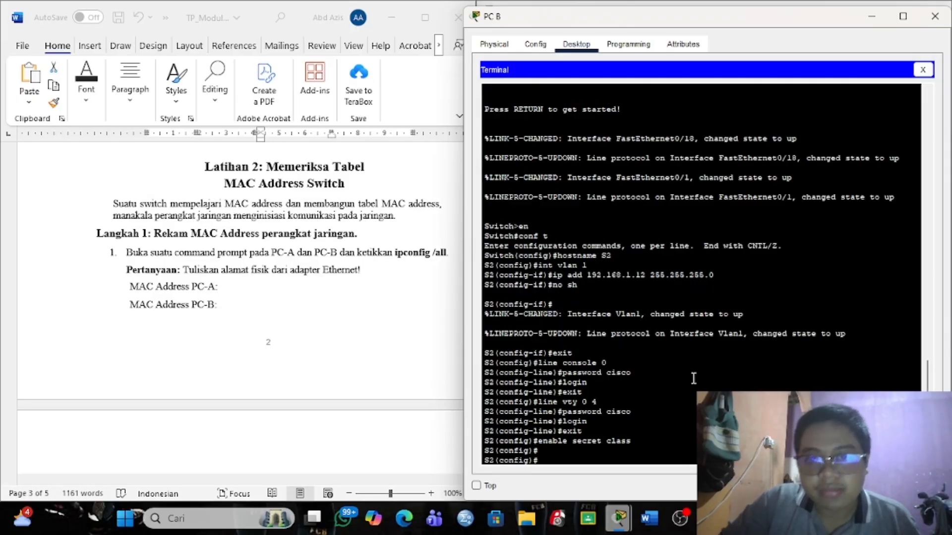
click(923, 70)
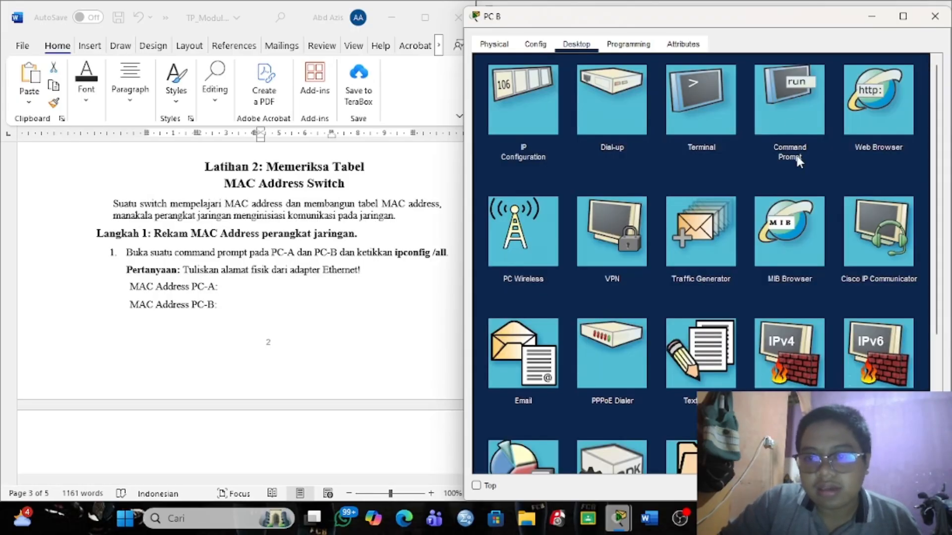
click(795, 91)
text(ipconfig /all)
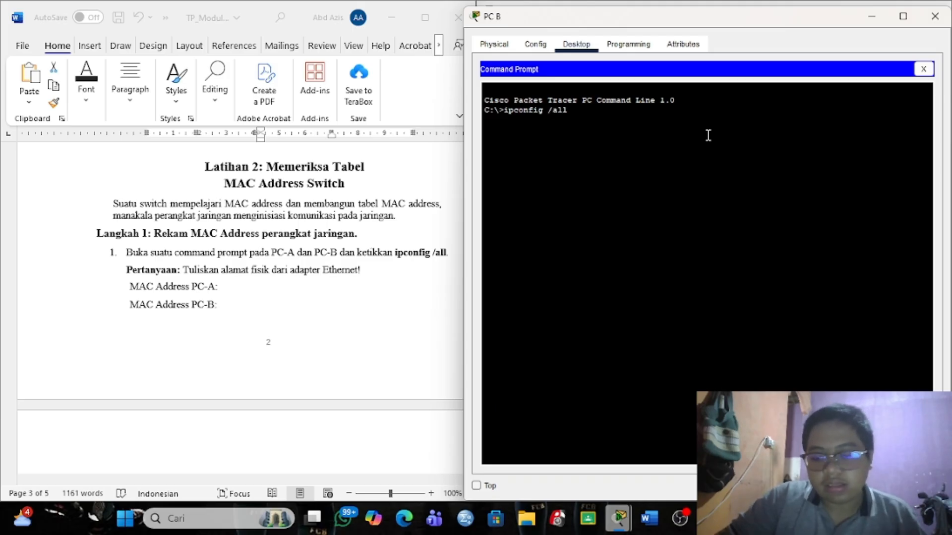
key(Return)
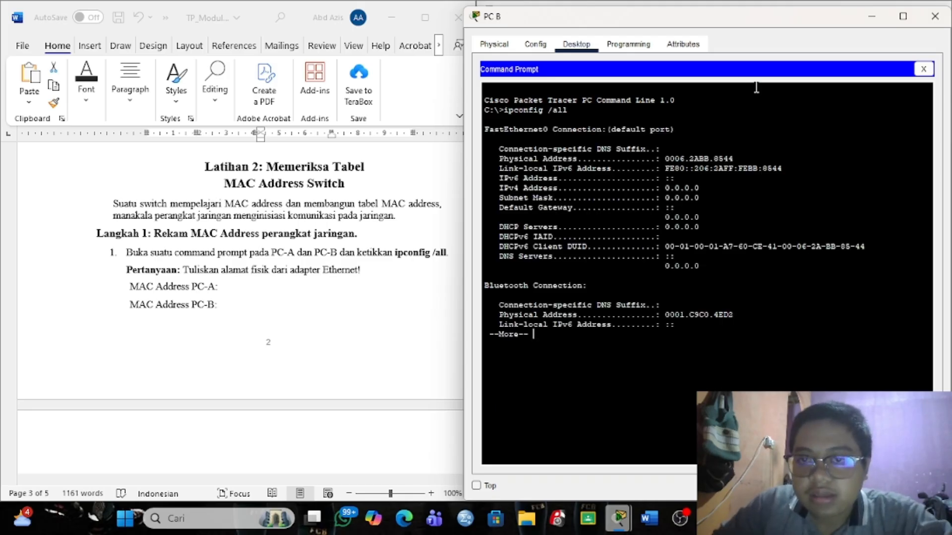
drag(767, 27, 485, 60)
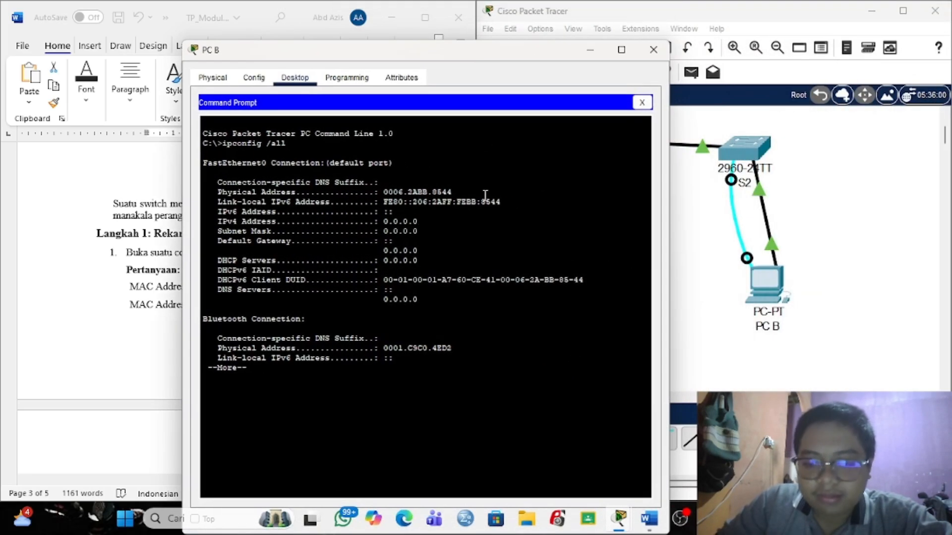
Arrange PC A's and PC B's command prompt windows side by side.
mouse_move(692, 522)
mouse_move(620, 518)
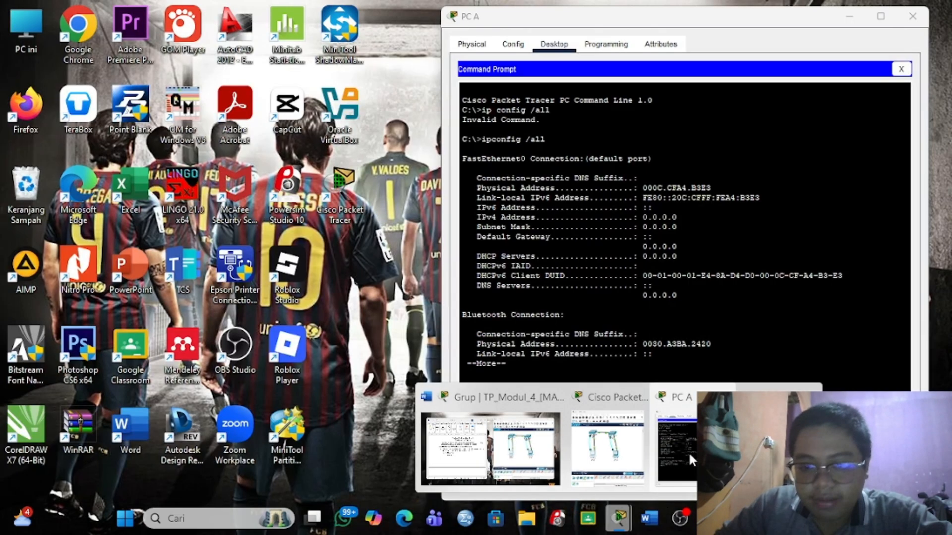
click(688, 452)
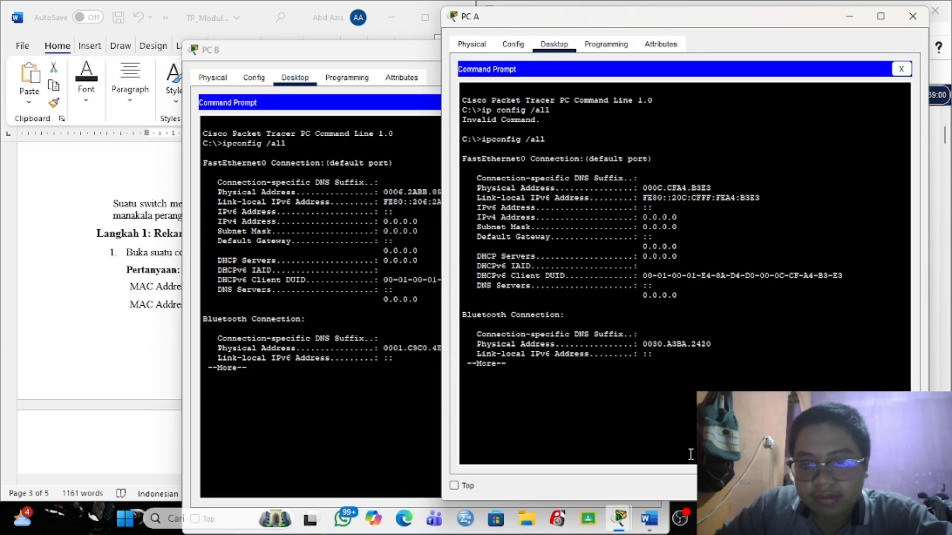
drag(724, 31, 772, 57)
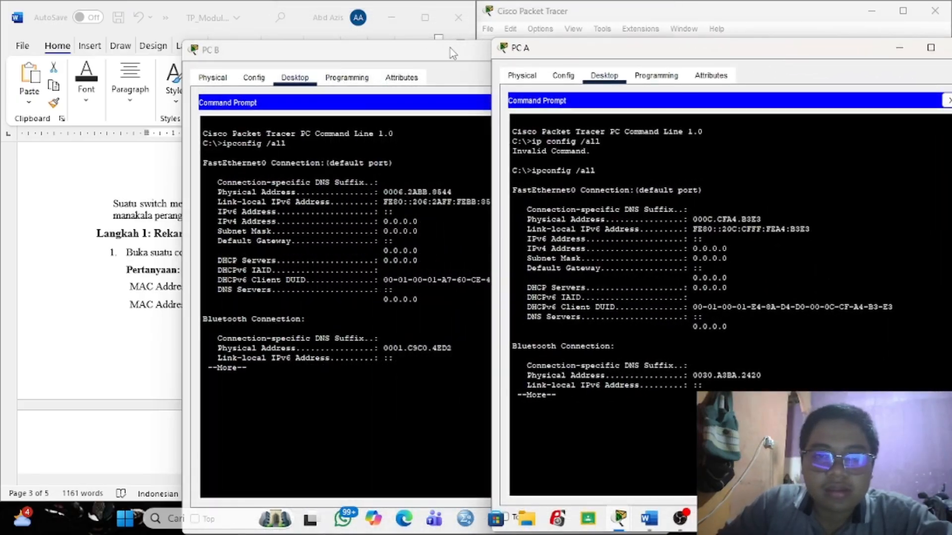
drag(450, 48, 759, 66)
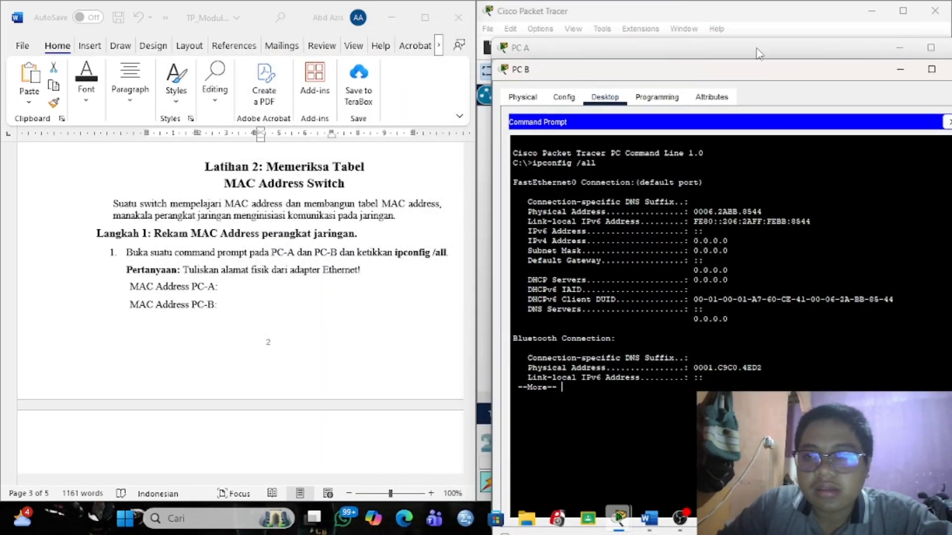
click(756, 48)
scroll(302, 297, down, 1)
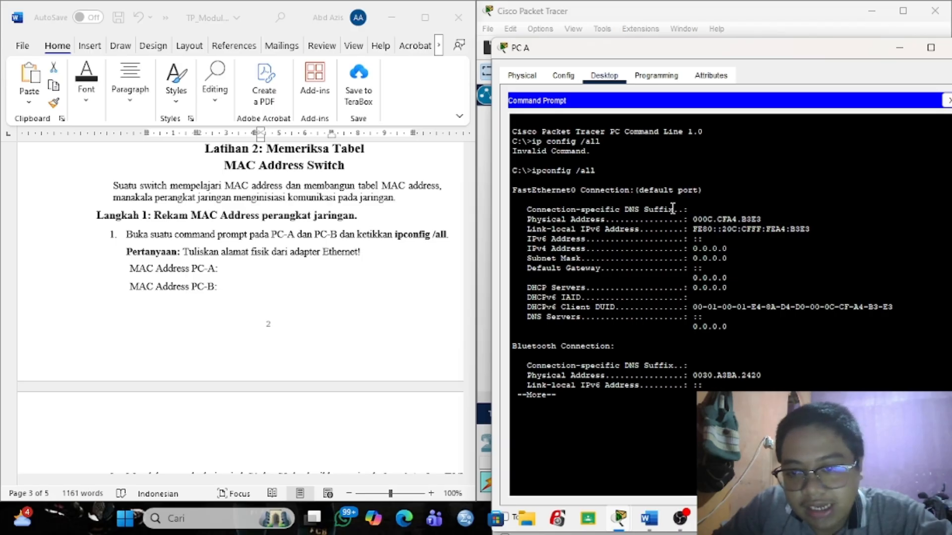
Copy PC A's MAC 000C.CFA4.B3E3 into the worksheet under MAC Address PC-A.
drag(694, 219, 762, 222)
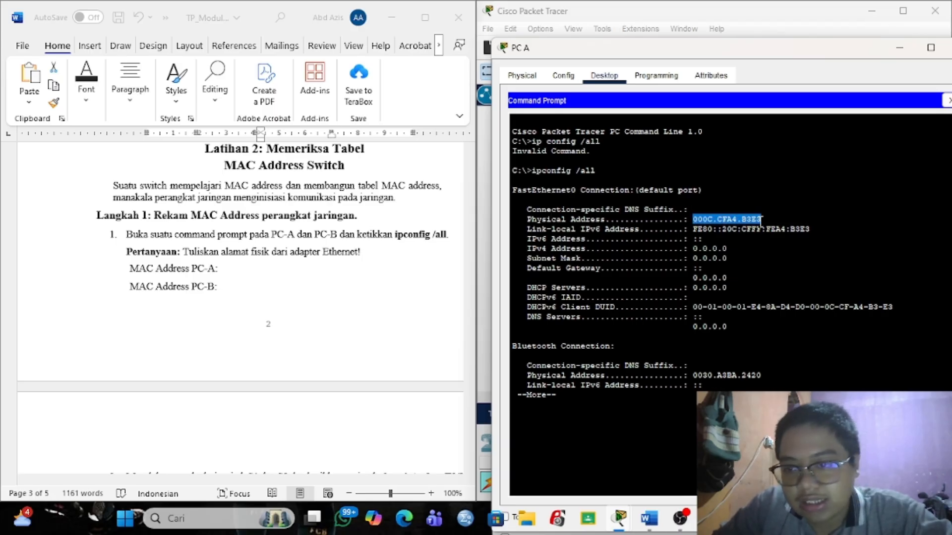
right_click(727, 217)
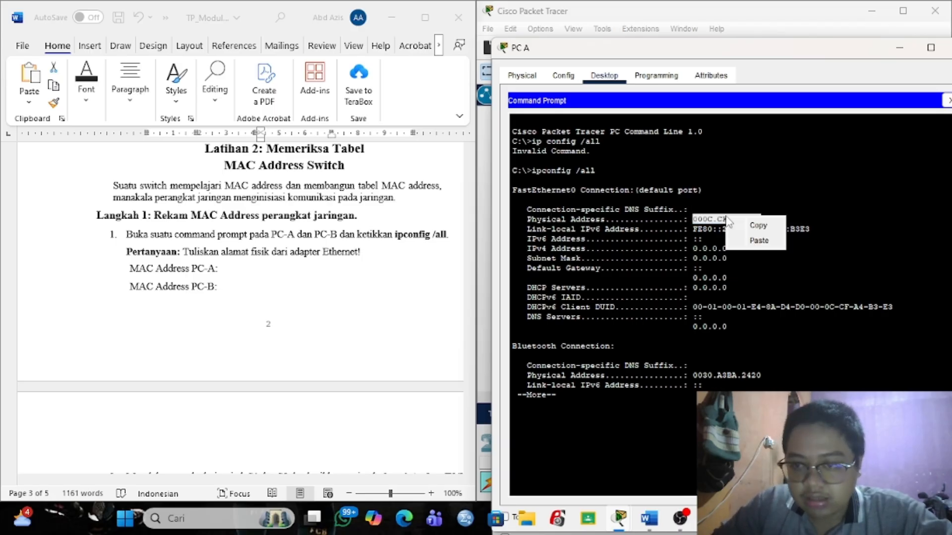
click(756, 224)
click(277, 265)
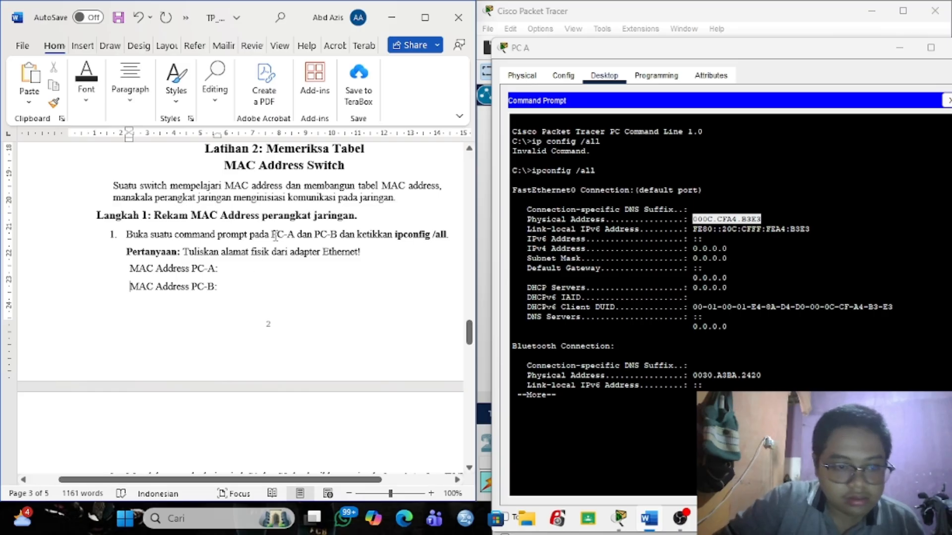
key(ctrl+v)
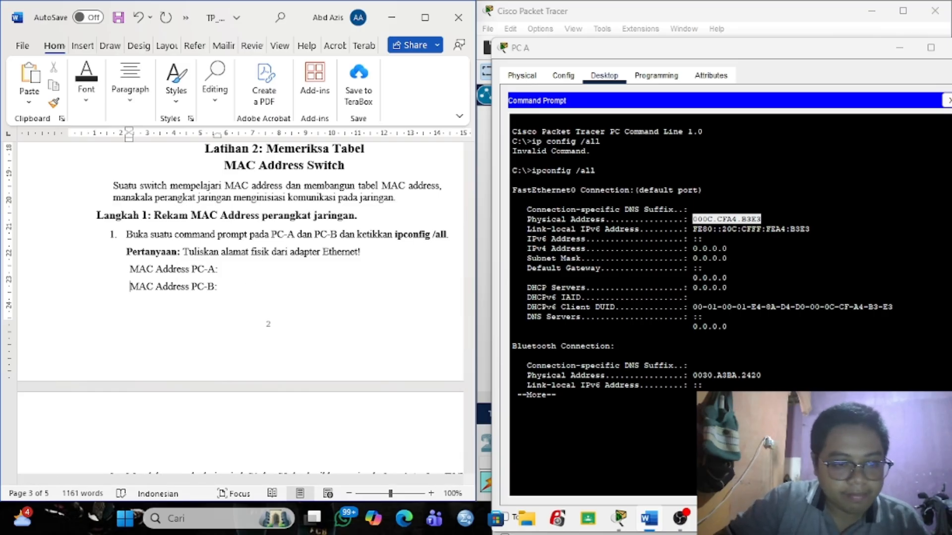
key(Return)
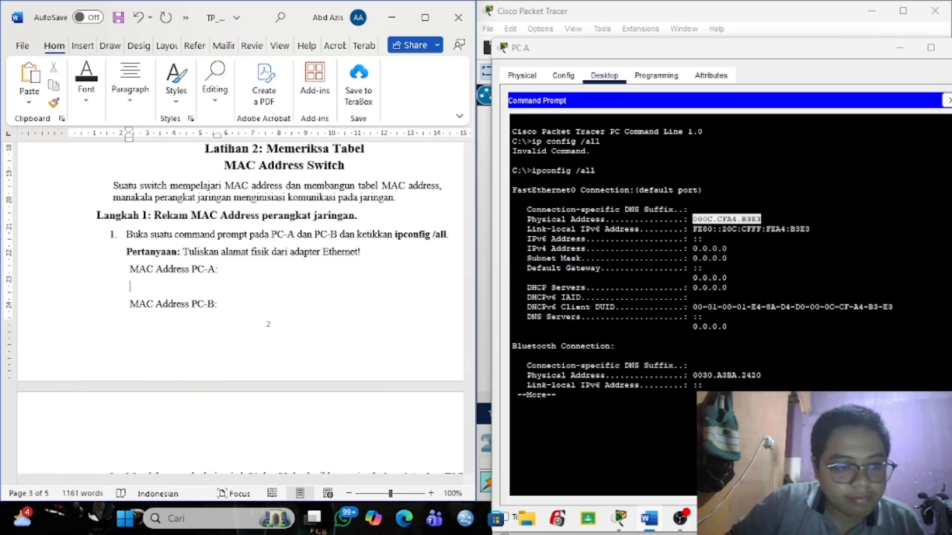
key(ctrl+v)
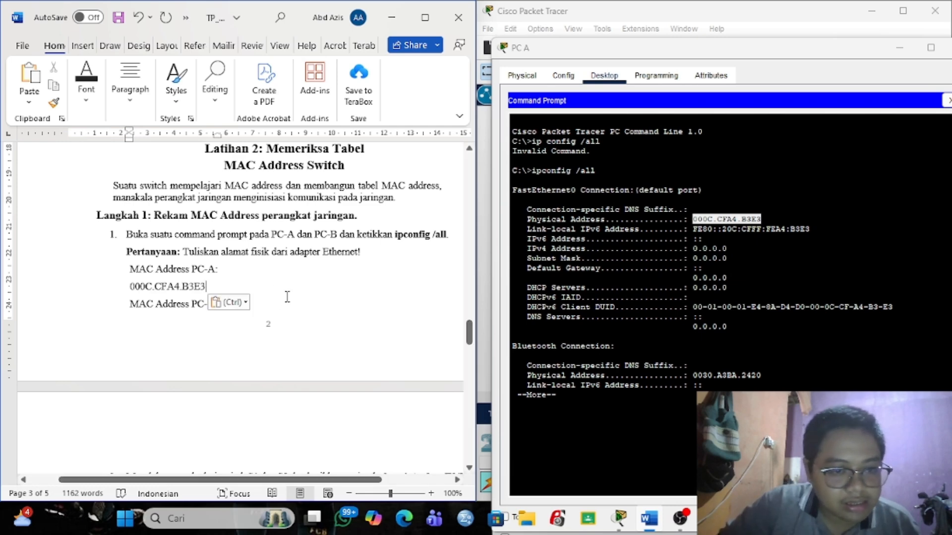
click(570, 50)
click(485, 133)
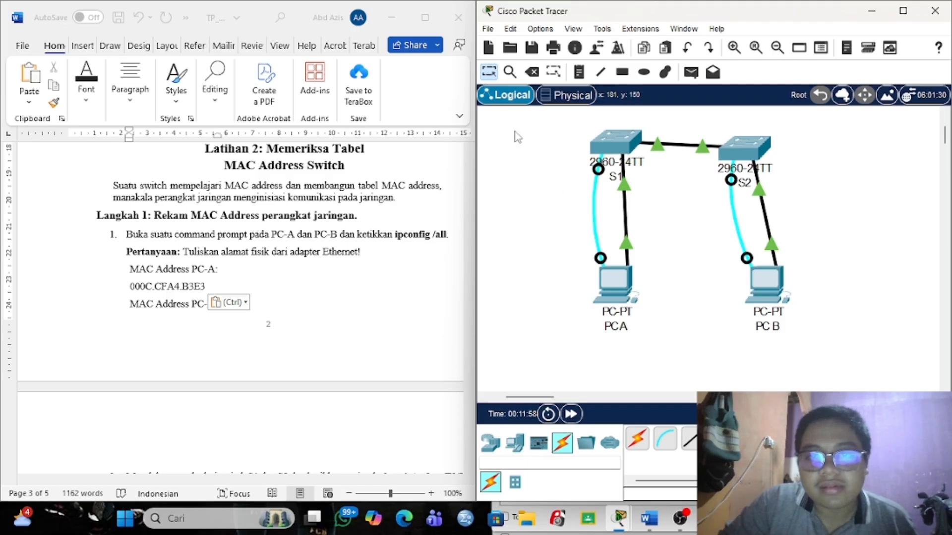
Select PC B's physical address in its ipconfig output.
mouse_move(619, 522)
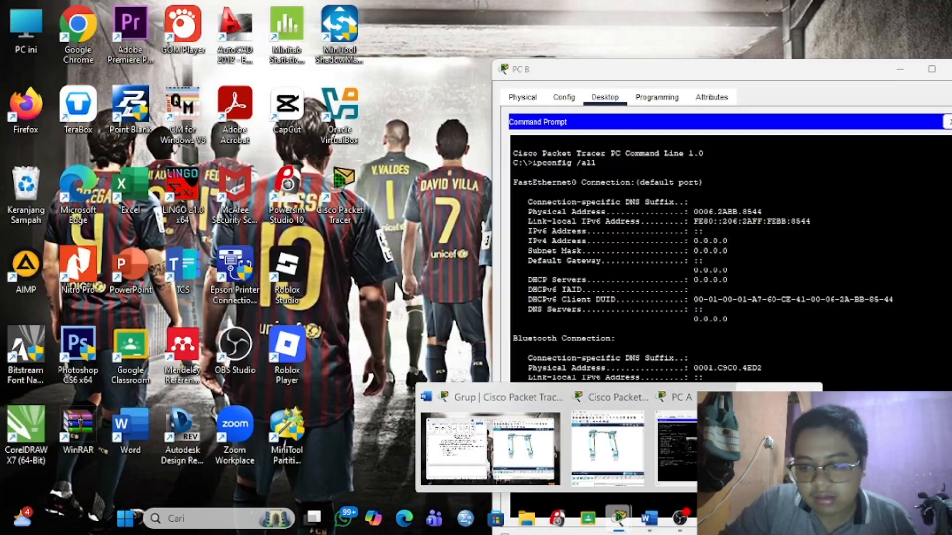
click(775, 447)
drag(762, 212, 698, 212)
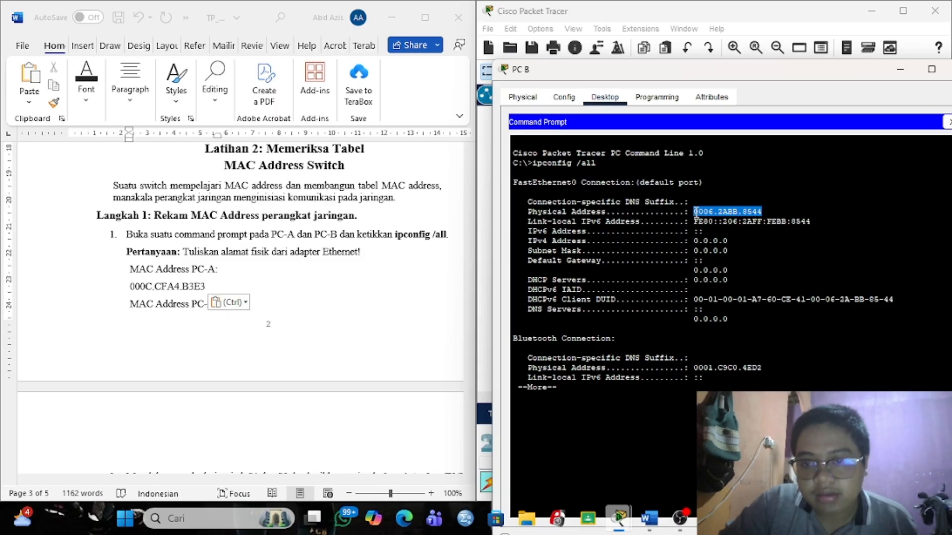
Select 'show interface F0/1' in the worksheet's Langkah 2 and close PC B's command prompt.
click(347, 223)
scroll(167, 190, down, 10)
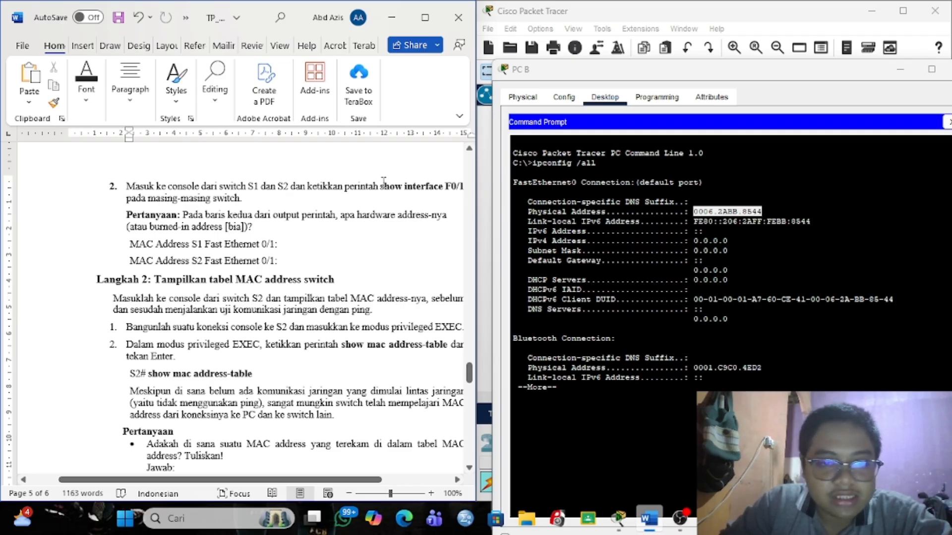
scroll(383, 183, right, 2)
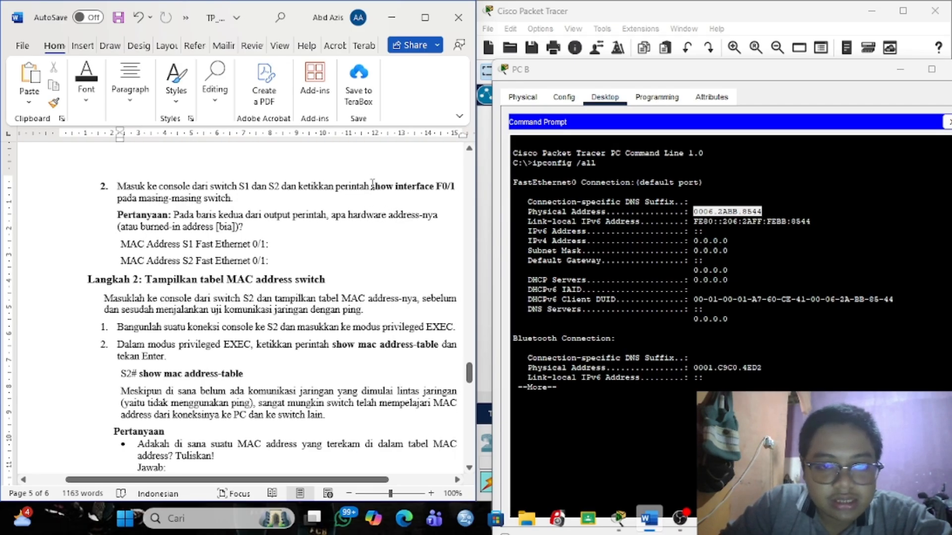
drag(373, 183, 460, 188)
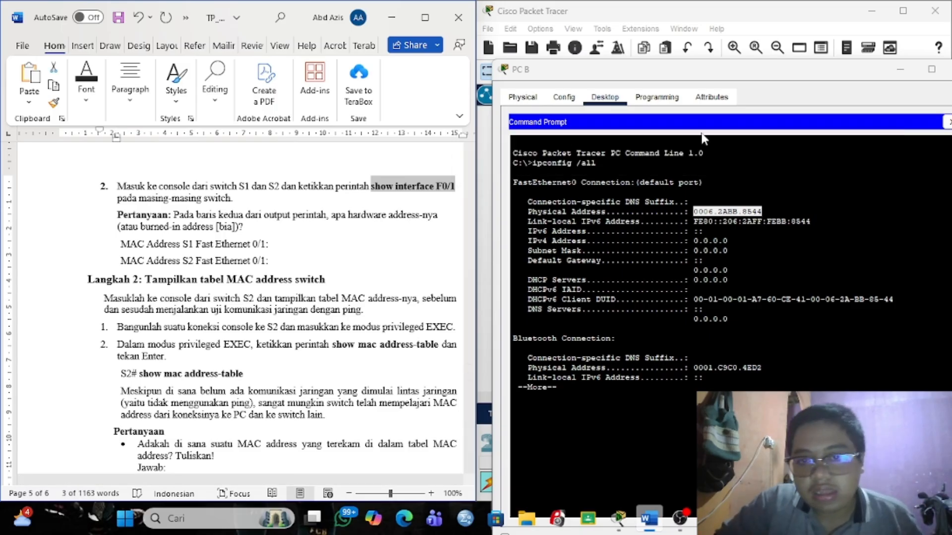
click(947, 122)
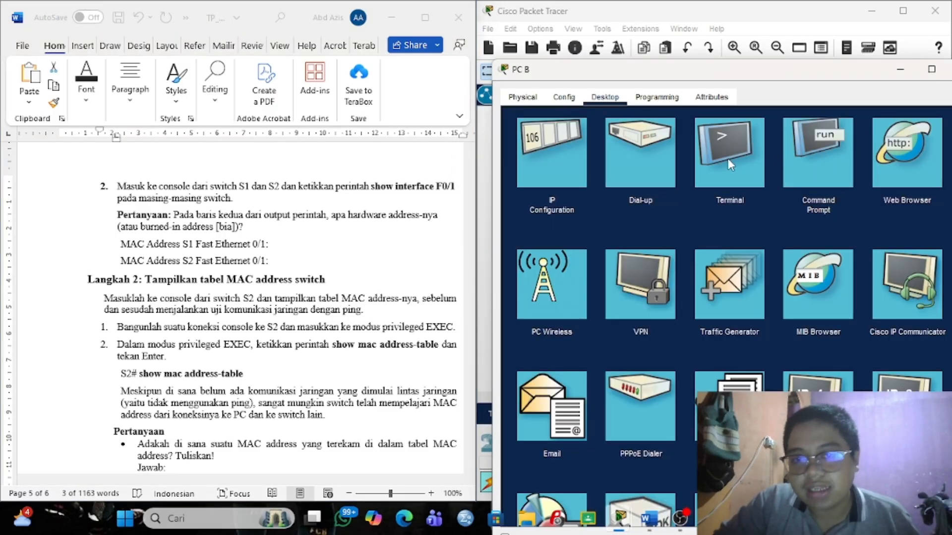
Open PC A's Terminal to S1's console with default settings.
click(785, 30)
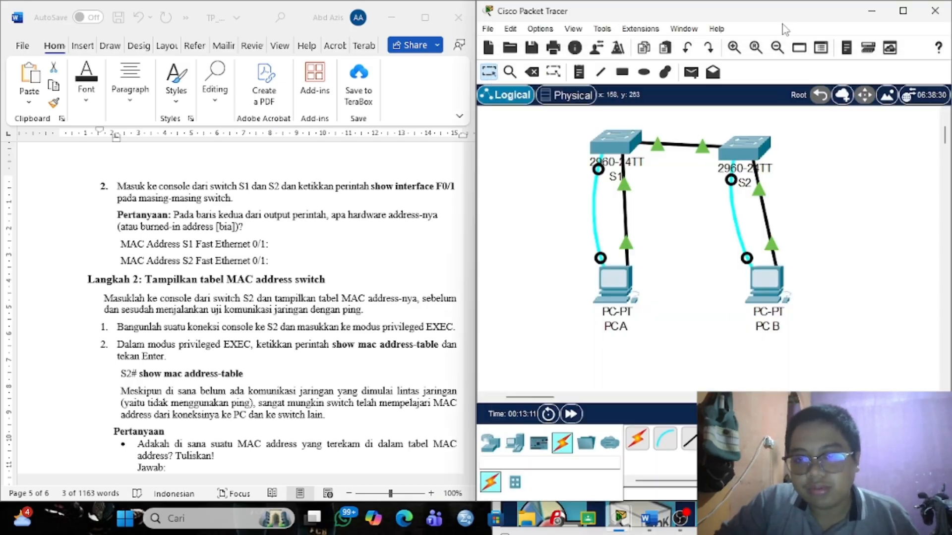
mouse_move(619, 527)
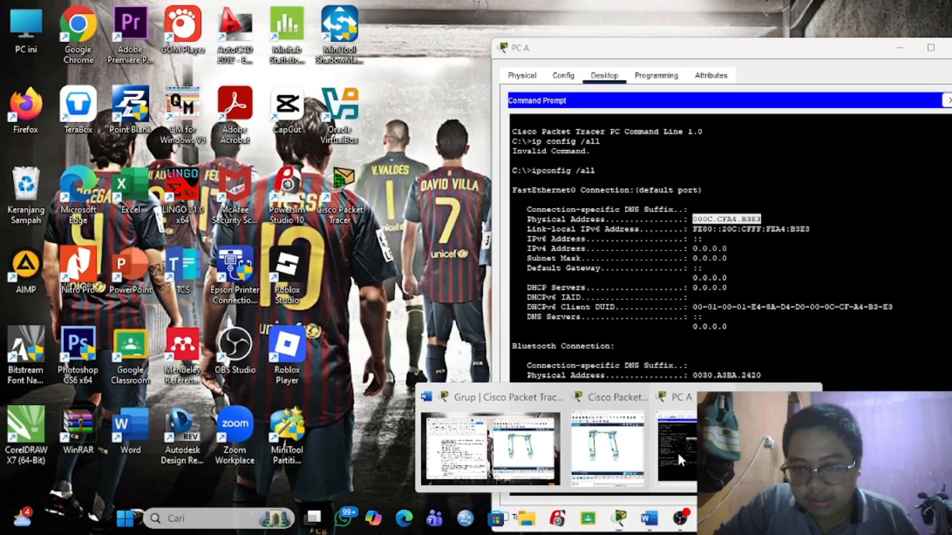
click(677, 451)
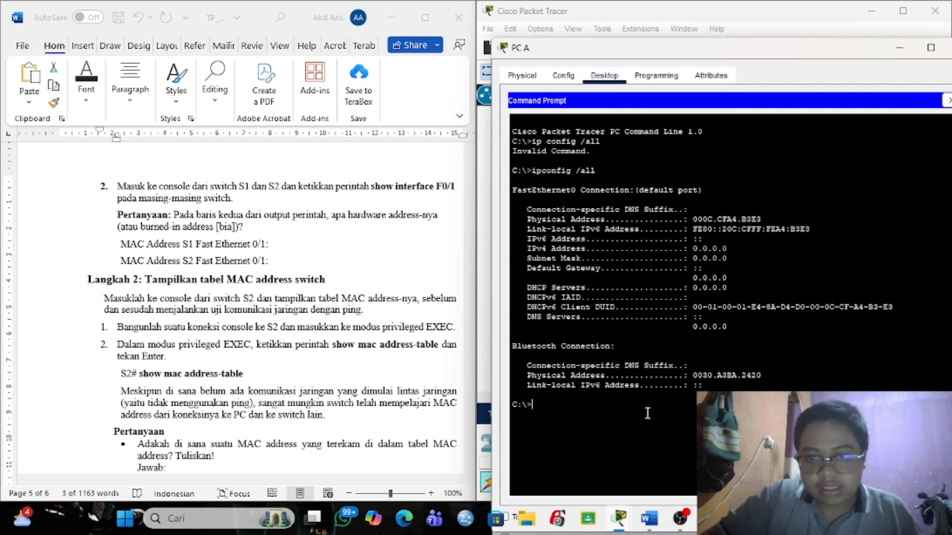
click(947, 101)
click(686, 126)
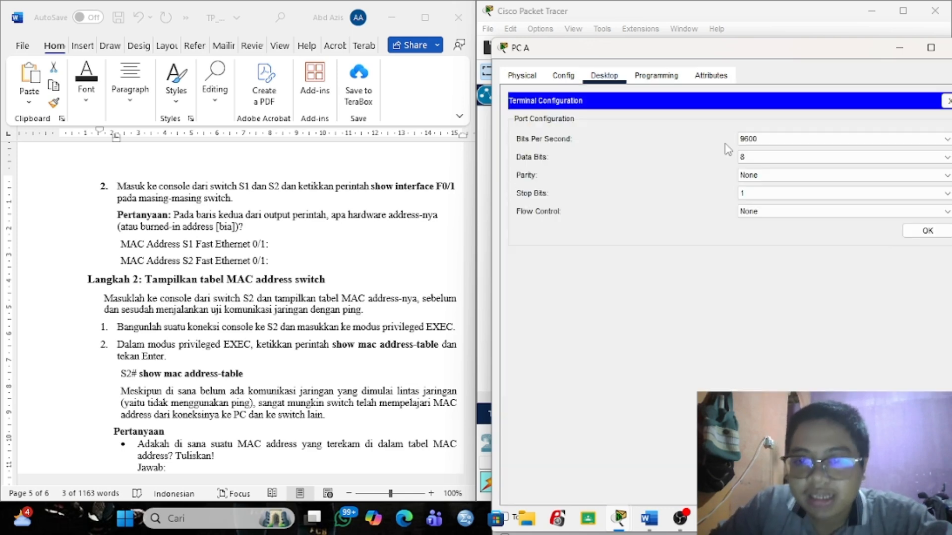
click(919, 233)
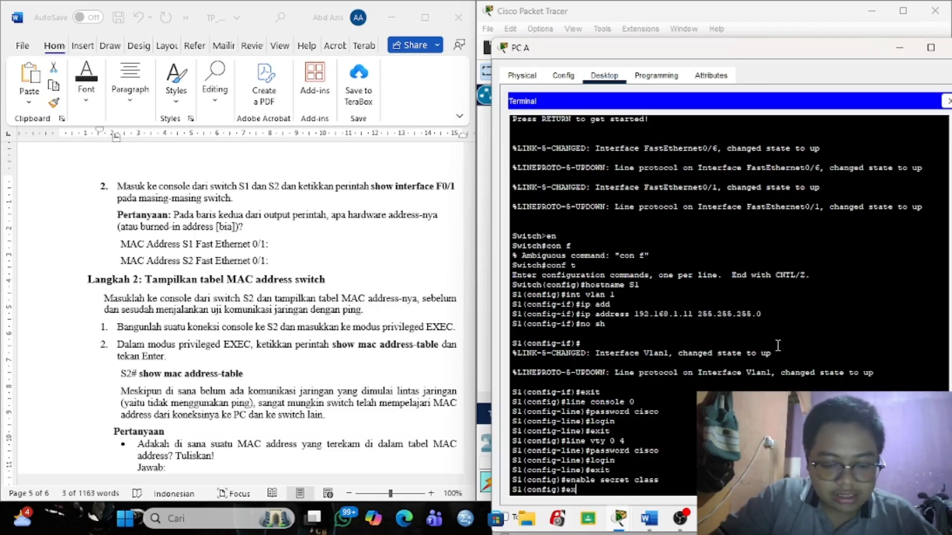
key(Return)
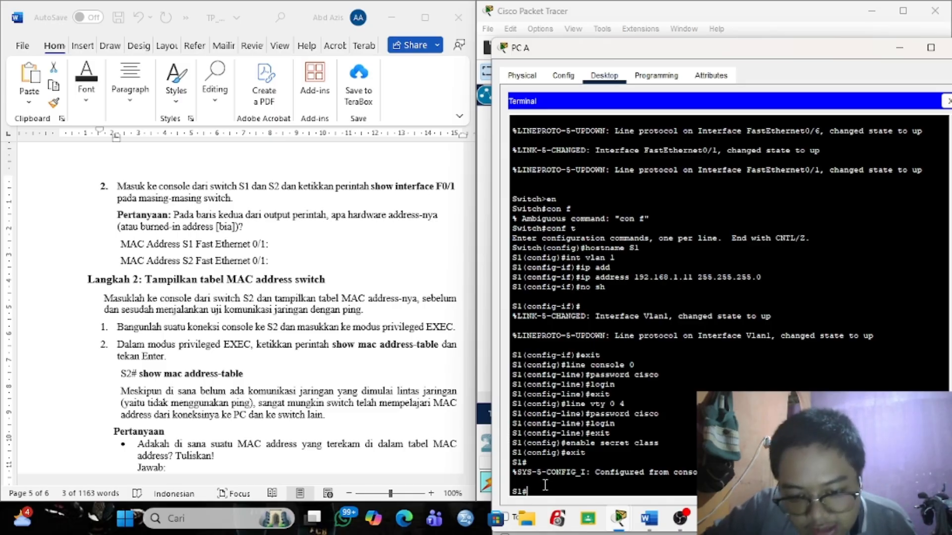
Run show interface F0/1 on S1 and paste its burned-in address 0006.2a3a.4c01 into the worksheet.
text(show interface F0/1)
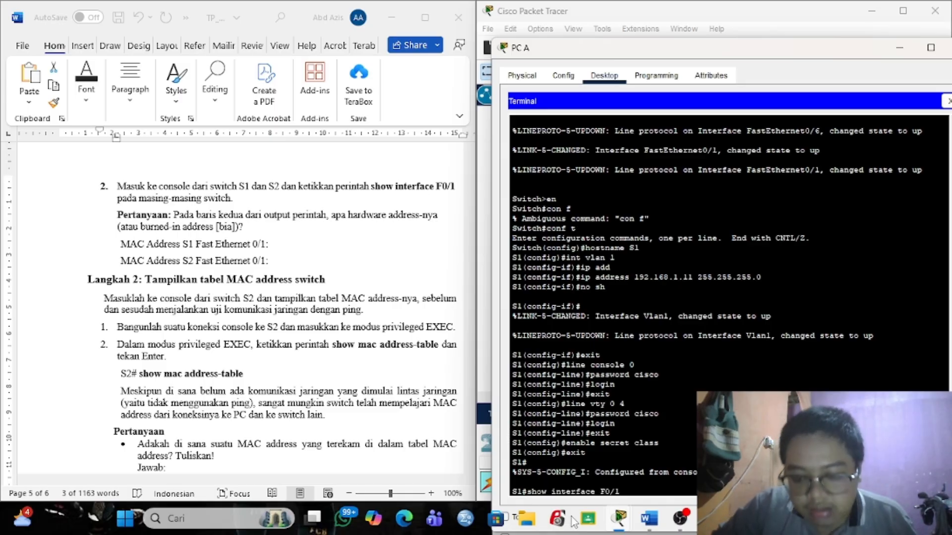
key(Return)
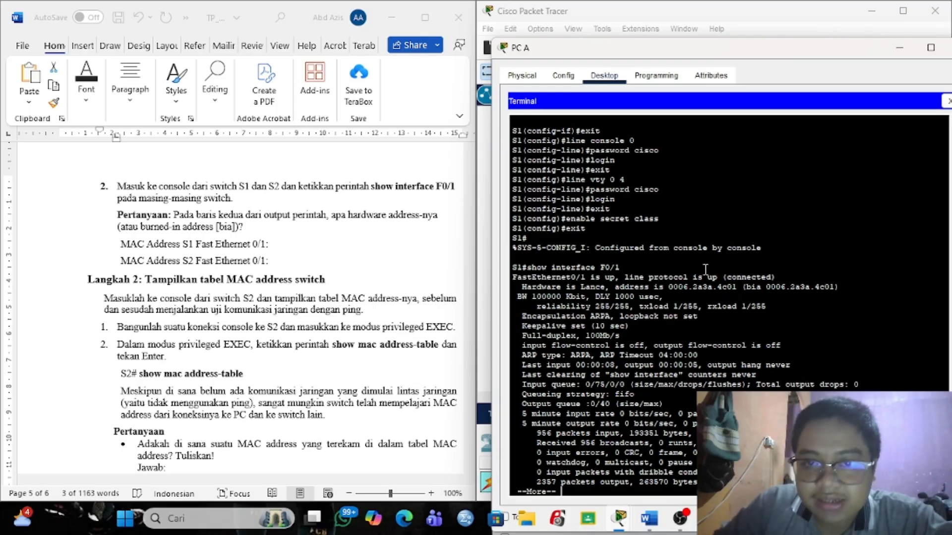
drag(765, 289, 834, 289)
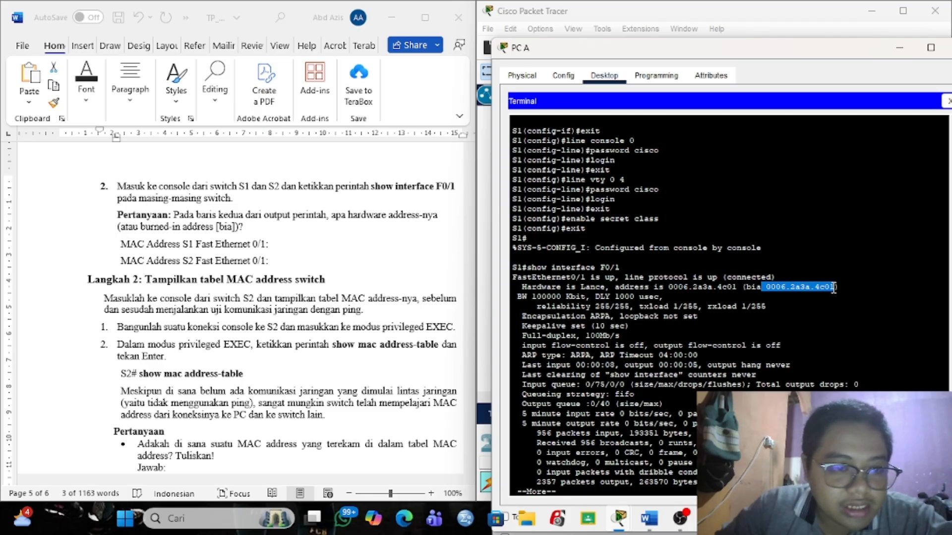
double_click(817, 286)
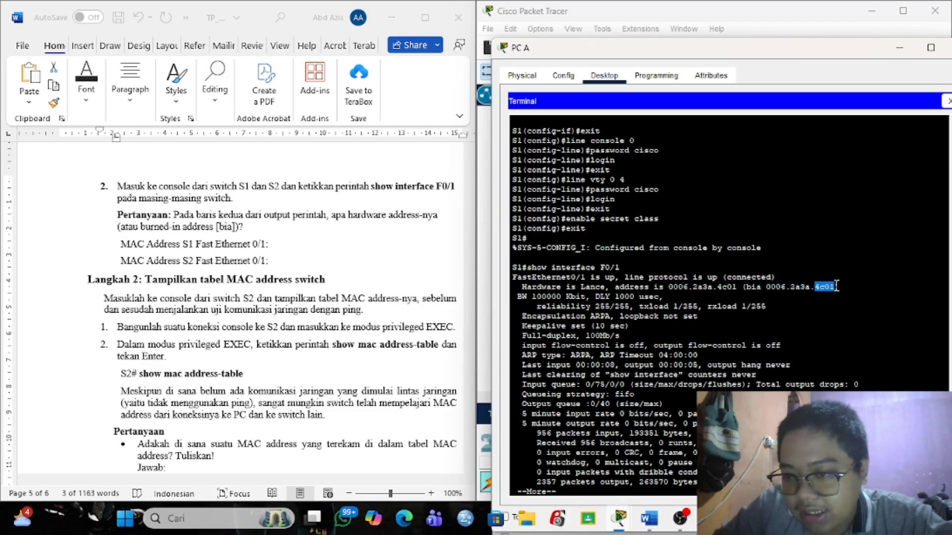
click(834, 286)
drag(836, 286, 770, 289)
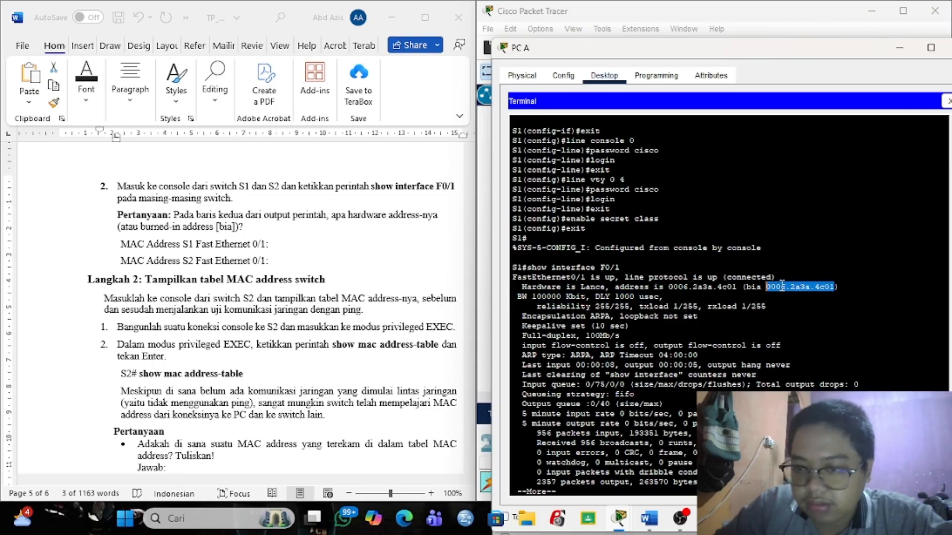
right_click(782, 285)
click(796, 292)
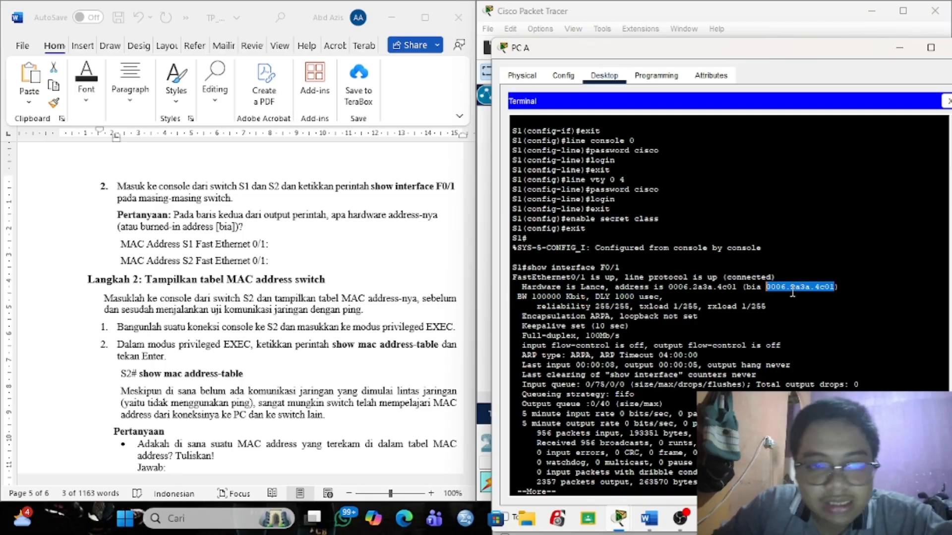
click(307, 245)
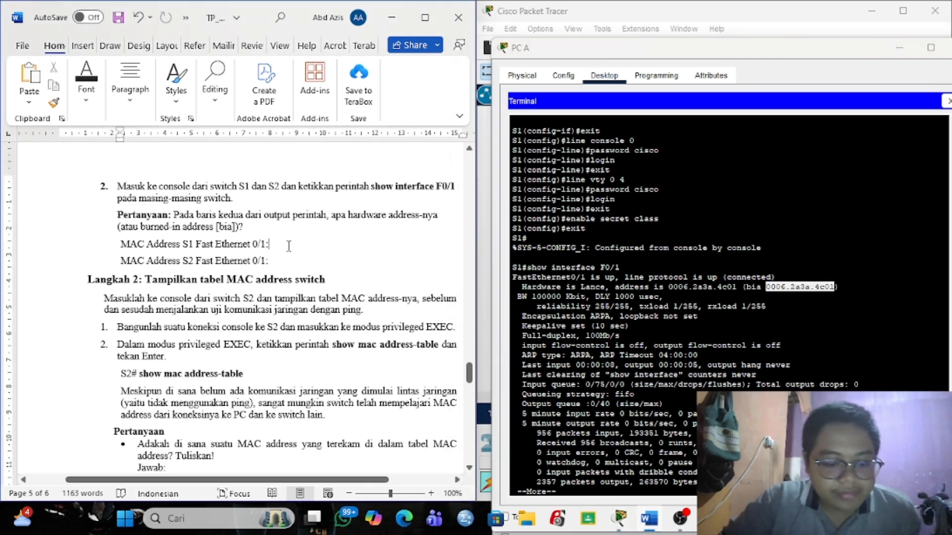
key(ctrl+v)
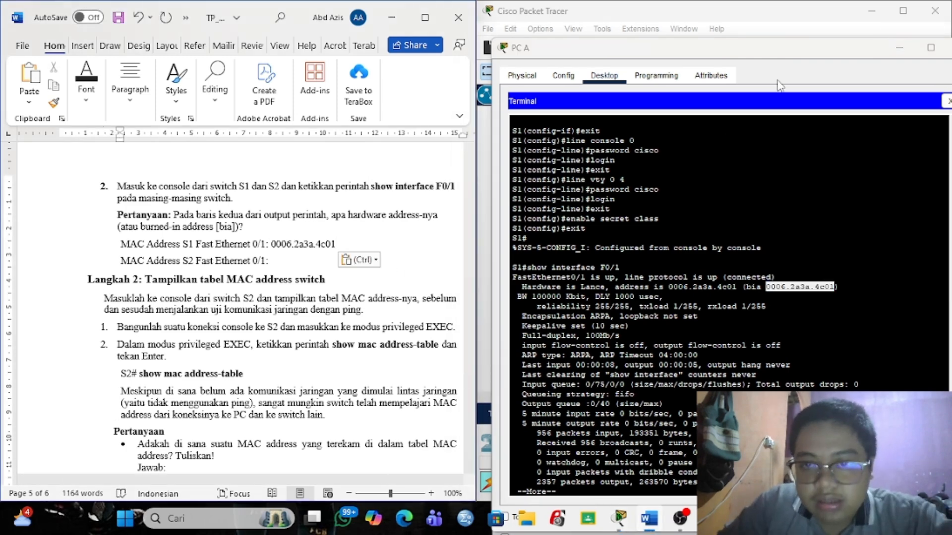
click(755, 13)
Open PC B's Terminal to S2 and exit to a fresh privileged prompt.
mouse_move(620, 521)
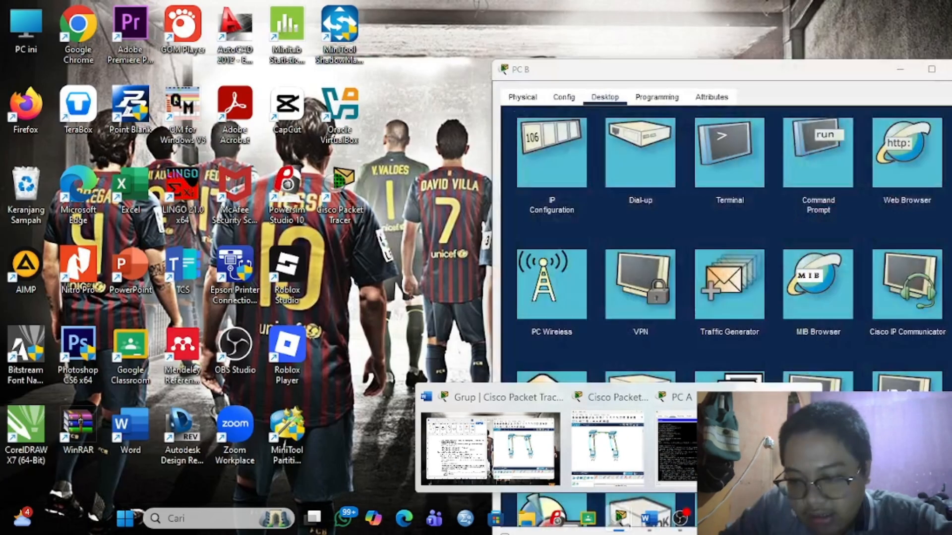
click(779, 441)
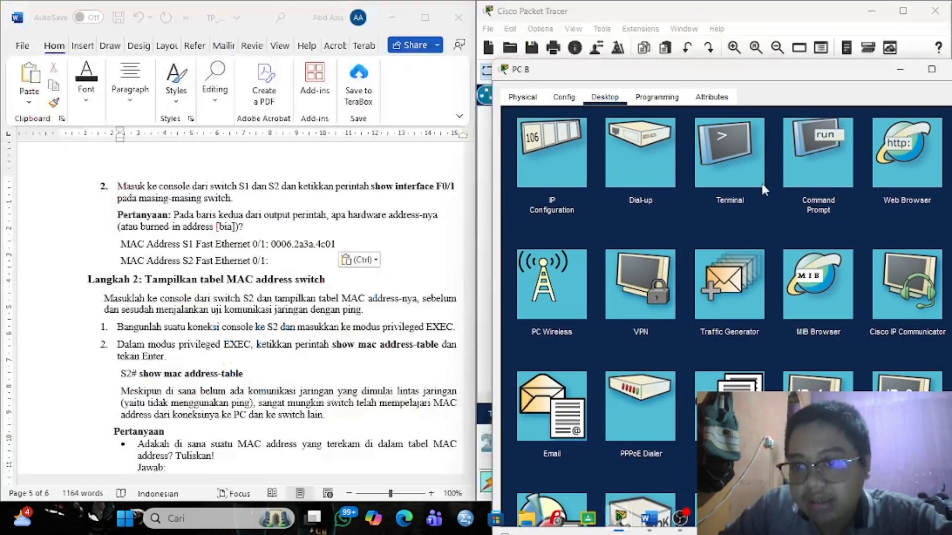
click(730, 163)
click(916, 251)
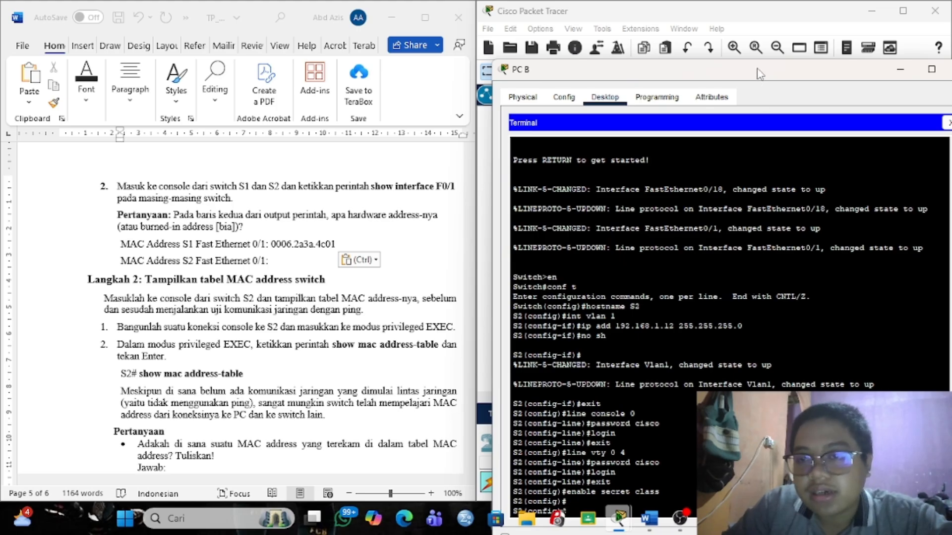
drag(758, 74, 753, 32)
text(e)
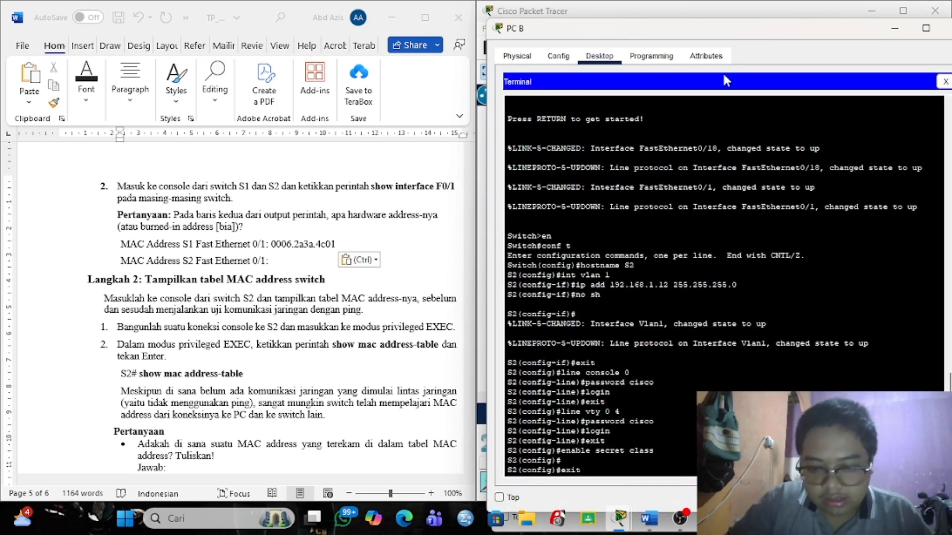
text(xit)
key(Return)
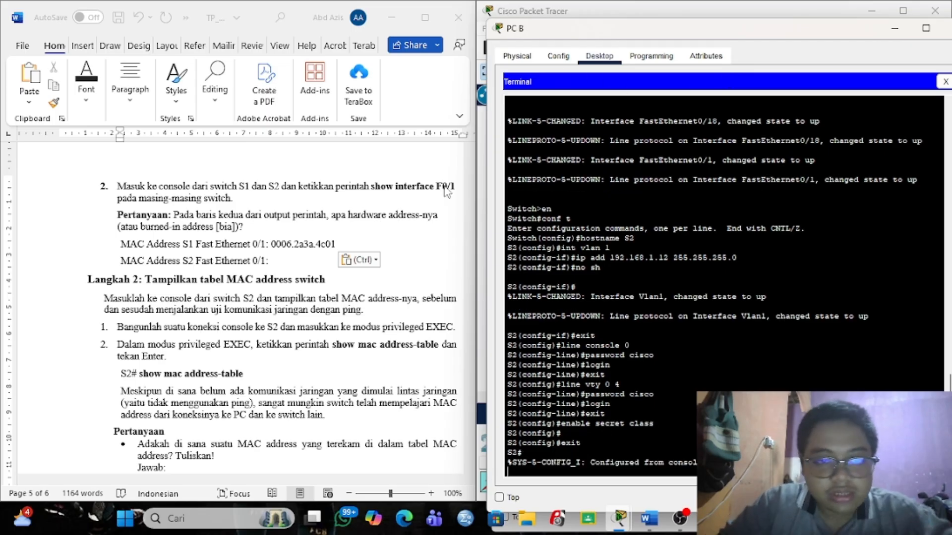
key(Return)
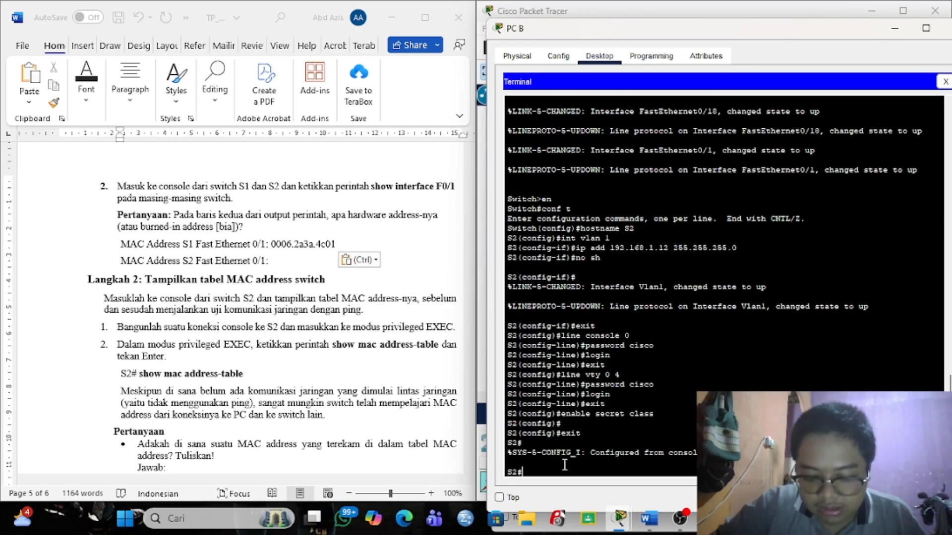
Run show interface Fa0/1 on S2, paste bia 0005.5e0c.5e01 on the worksheet's S2 line, close PC B.
right_click(565, 465)
click(587, 487)
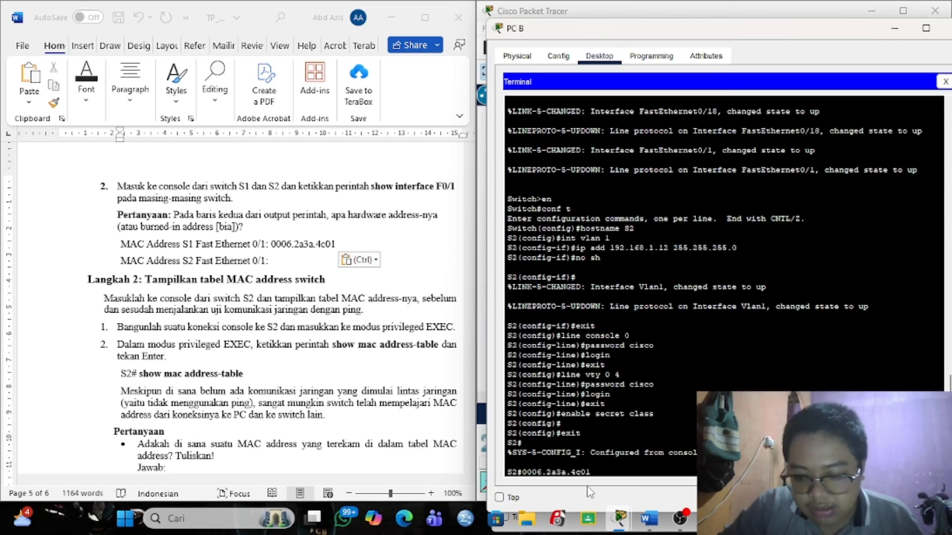
key(BackSpace)
key(BackSpace)
key(BackSpace)
key(BackSpace)
key(BackSpace)
key(BackSpace)
key(BackSpace)
key(BackSpace)
key(BackSpace)
key(BackSpace)
key(BackSpace)
key(BackSpace)
key(BackSpace)
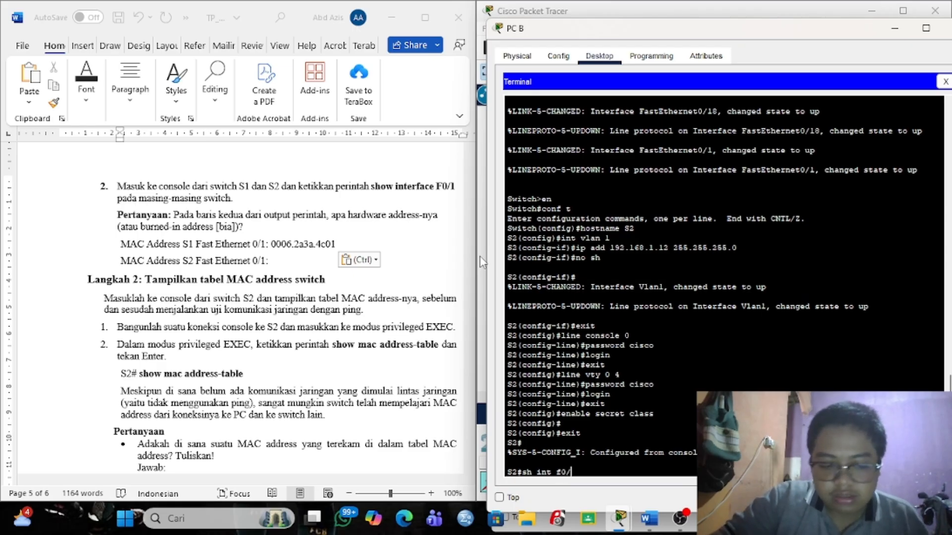
key(Return)
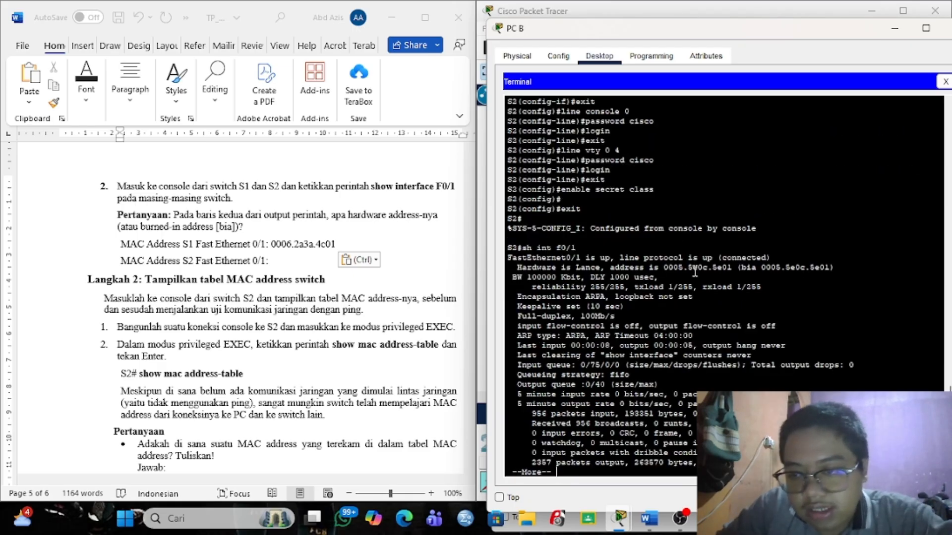
drag(761, 268, 829, 267)
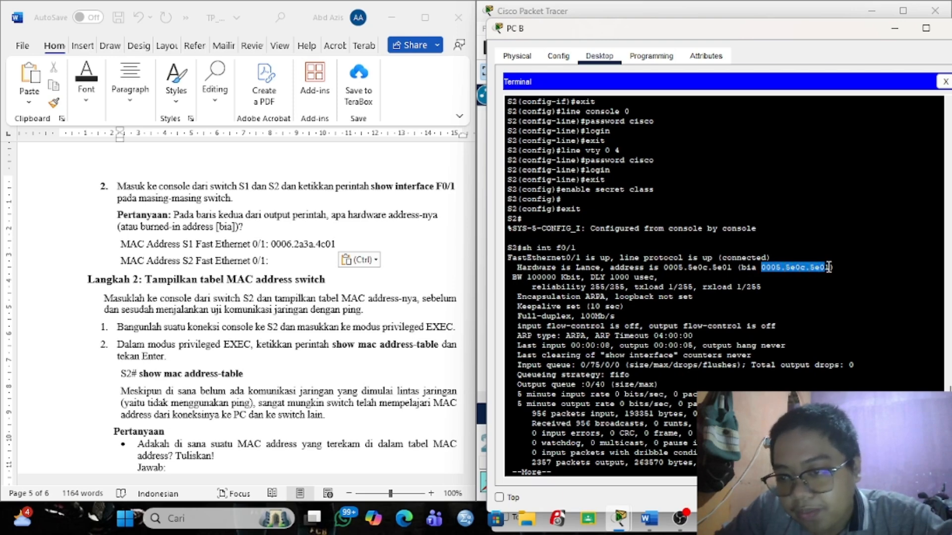
right_click(810, 267)
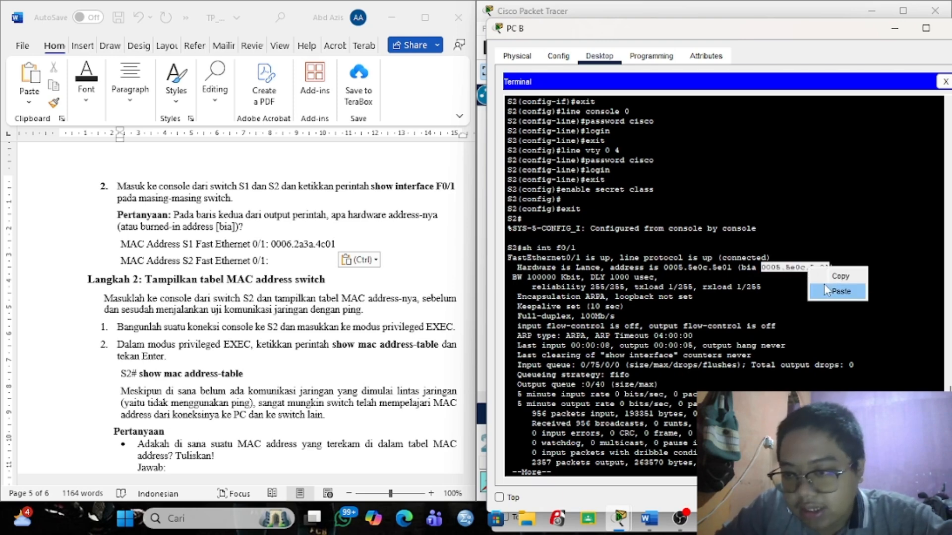
click(824, 283)
click(350, 263)
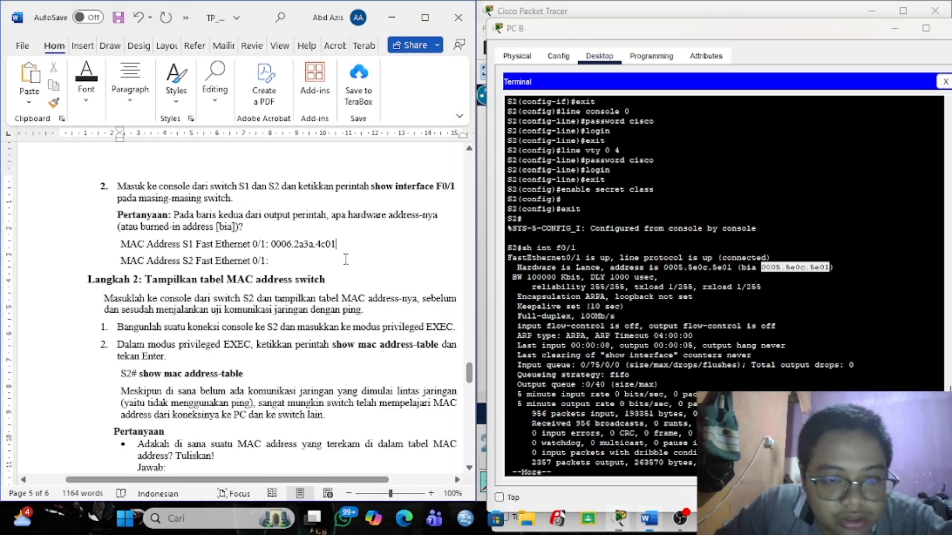
key(ctrl+v)
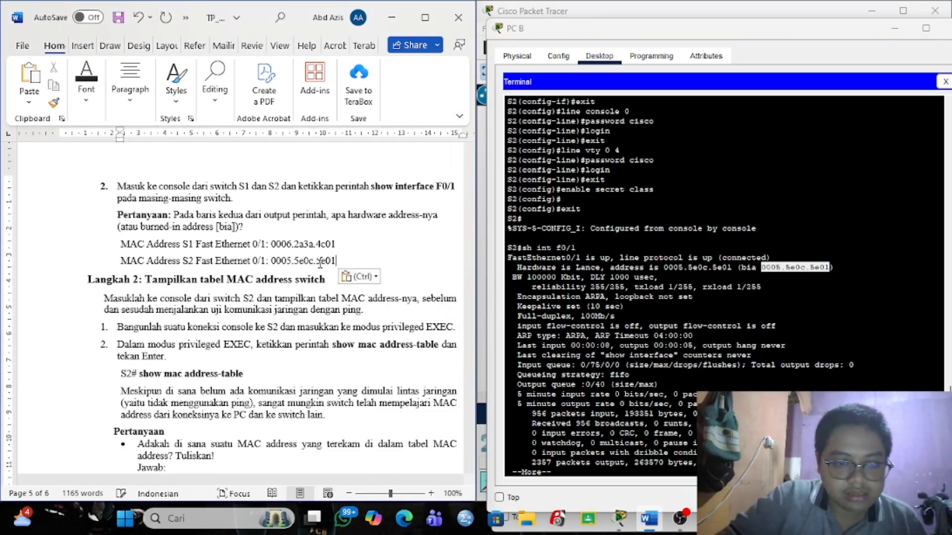
scroll(324, 318, down, 3)
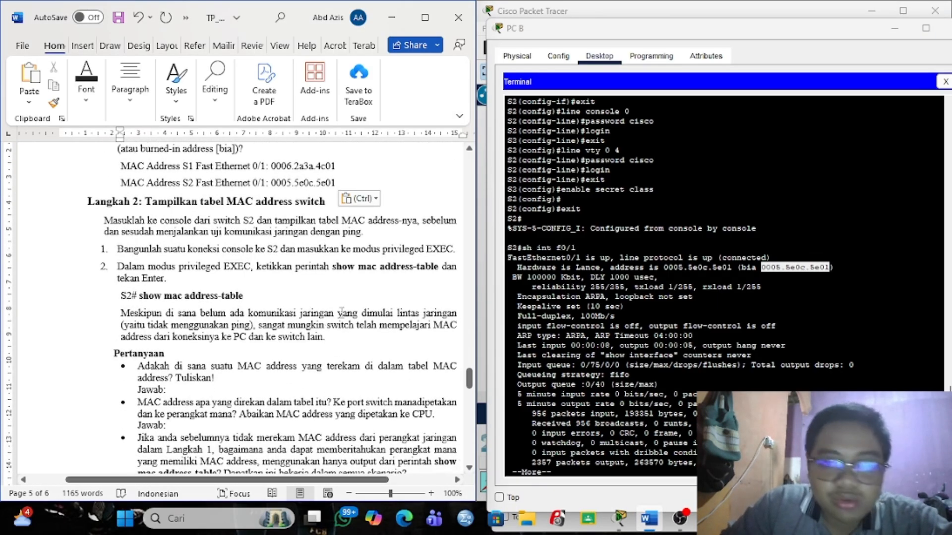
click(891, 28)
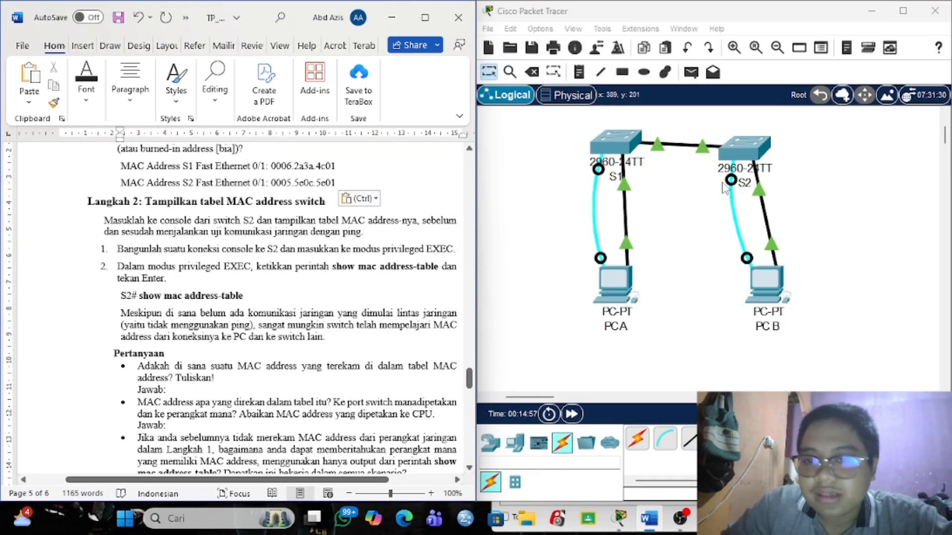
Select 'show mac address-table' in the worksheet and reopen PC B's terminal to S2.
scroll(268, 281, down, 1)
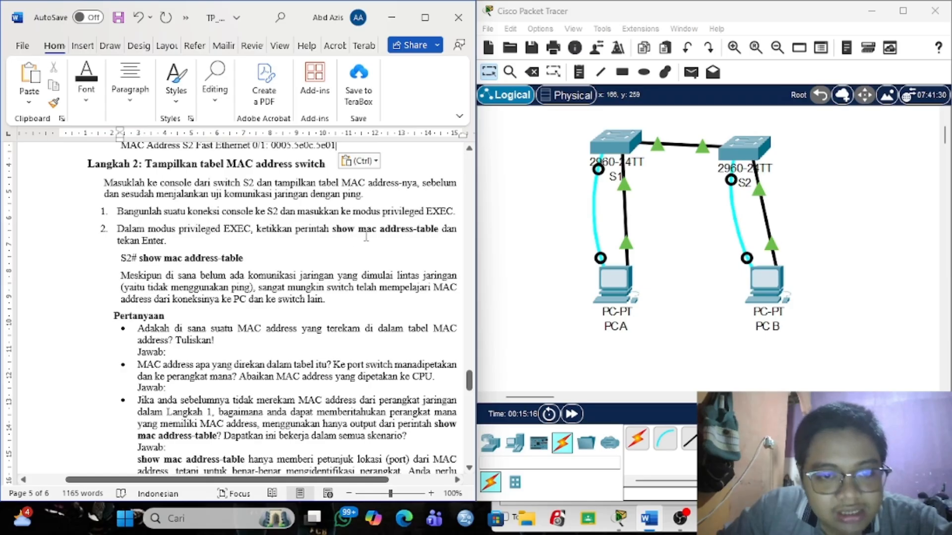
drag(140, 257, 244, 258)
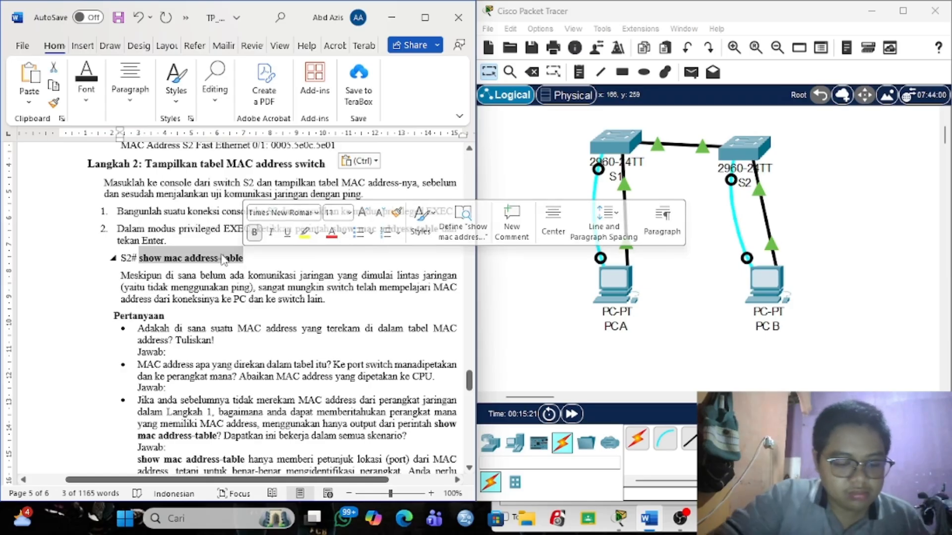
click(763, 285)
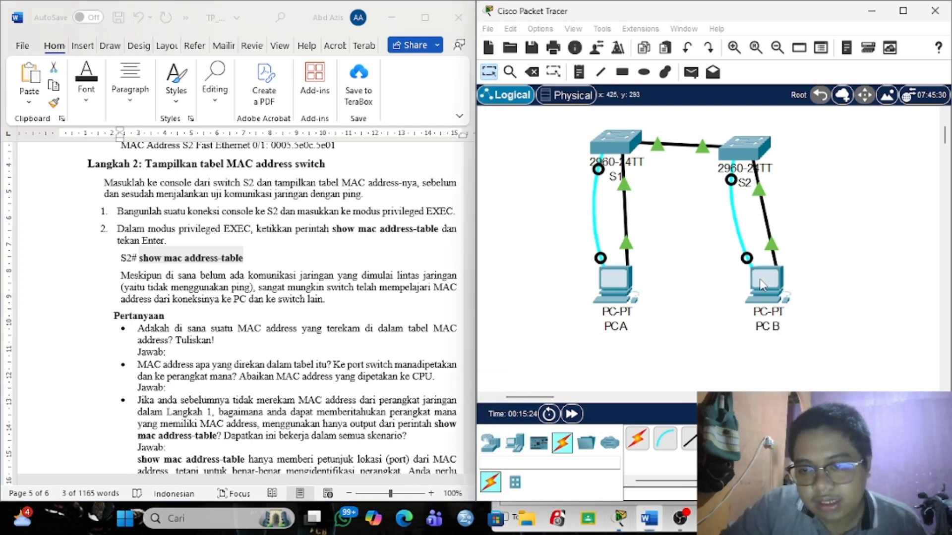
click(763, 285)
scroll(665, 395, down, 10)
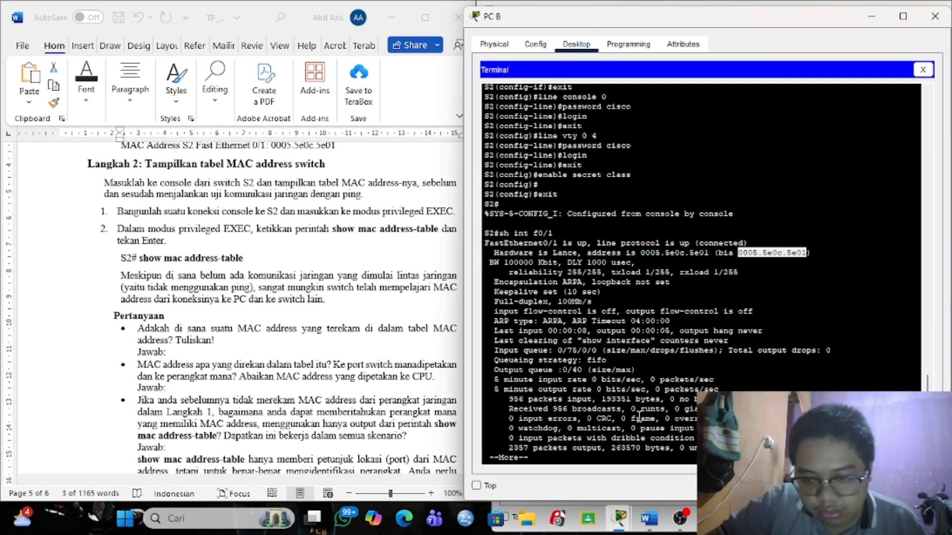
Run show mac address-table on S2, listing 0006.2a3a.4c01 dynamic on Fa0/1, VLAN 1.
click(586, 461)
key(q)
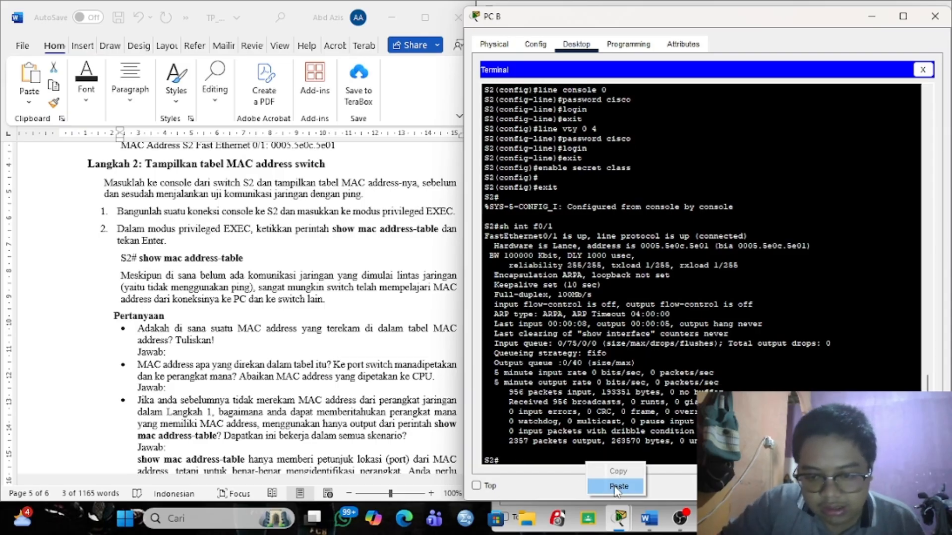
key(ctrl+v)
key(Return)
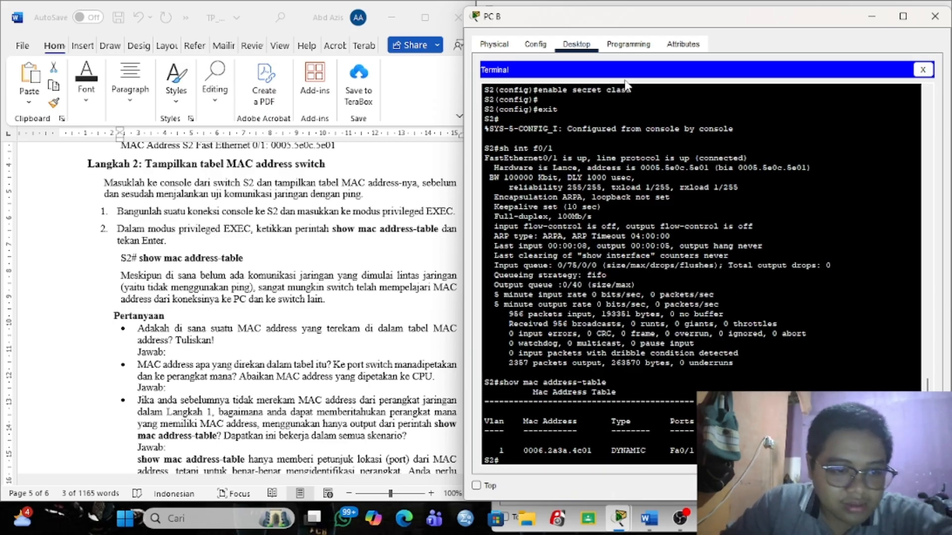
drag(730, 23, 710, 42)
scroll(324, 309, down, 2)
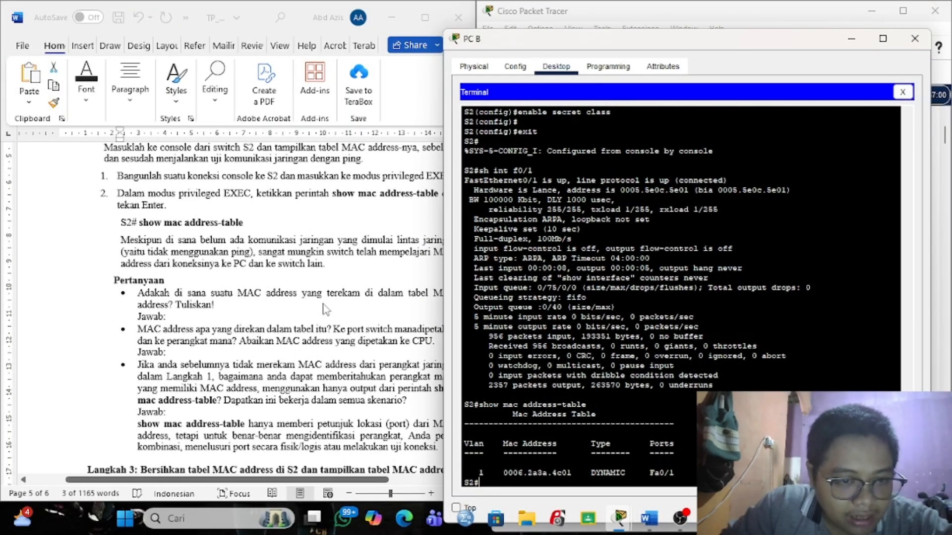
scroll(323, 308, down, 1)
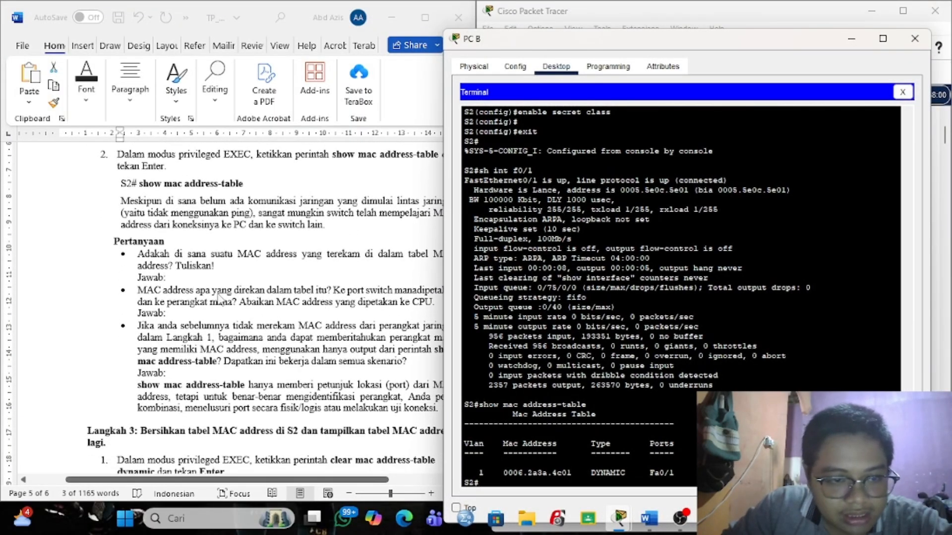
click(195, 277)
click(192, 276)
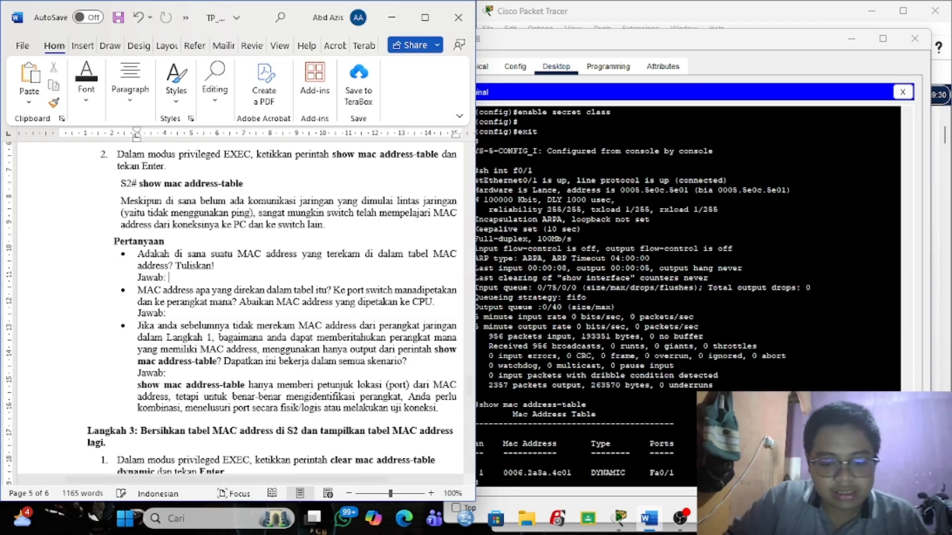
Answer the first question with 'iyaa, mac addressnya 0006.2a3a.4c01'.
text(iyaa,)
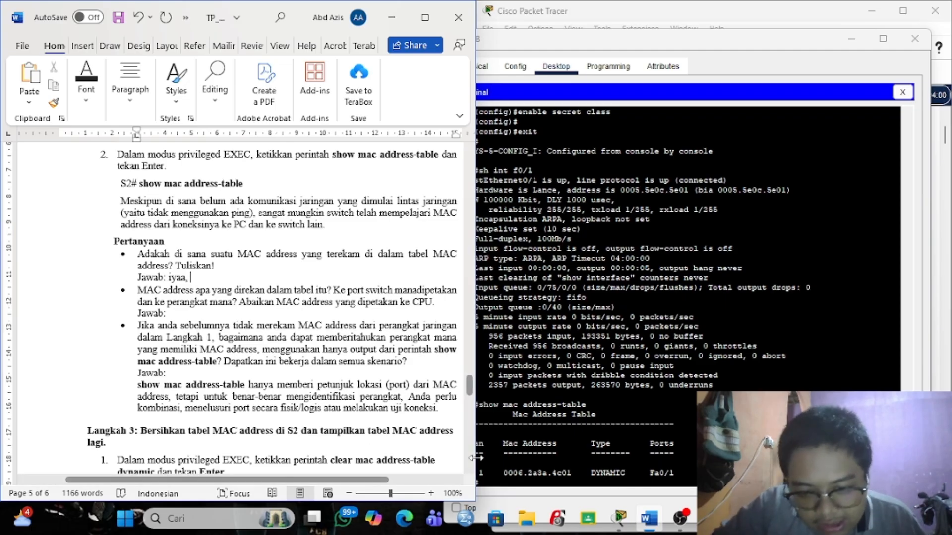
drag(503, 473, 569, 473)
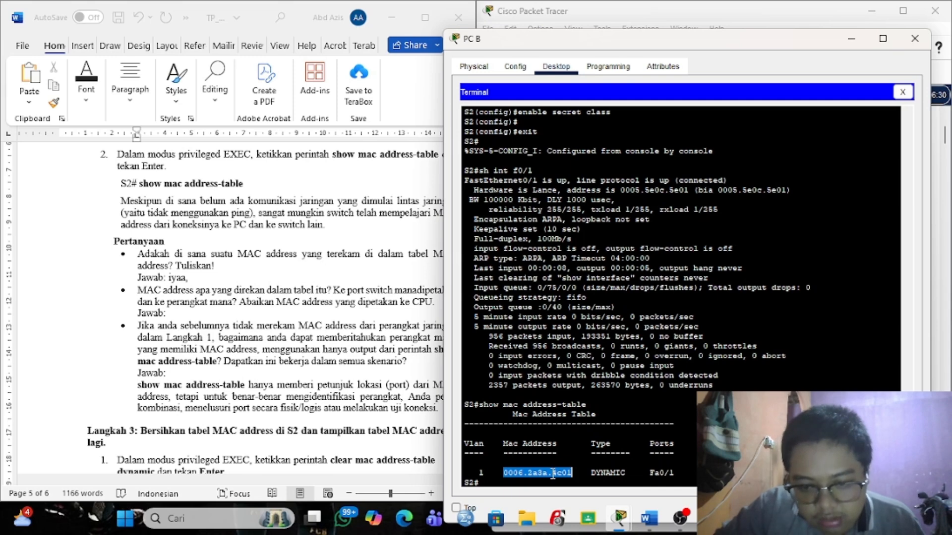
right_click(555, 475)
click(565, 482)
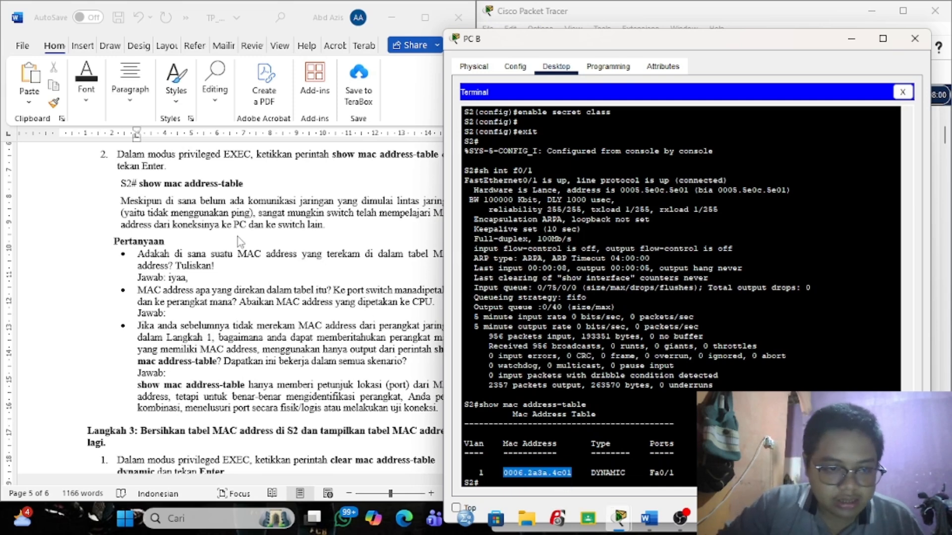
click(213, 277)
text(mac)
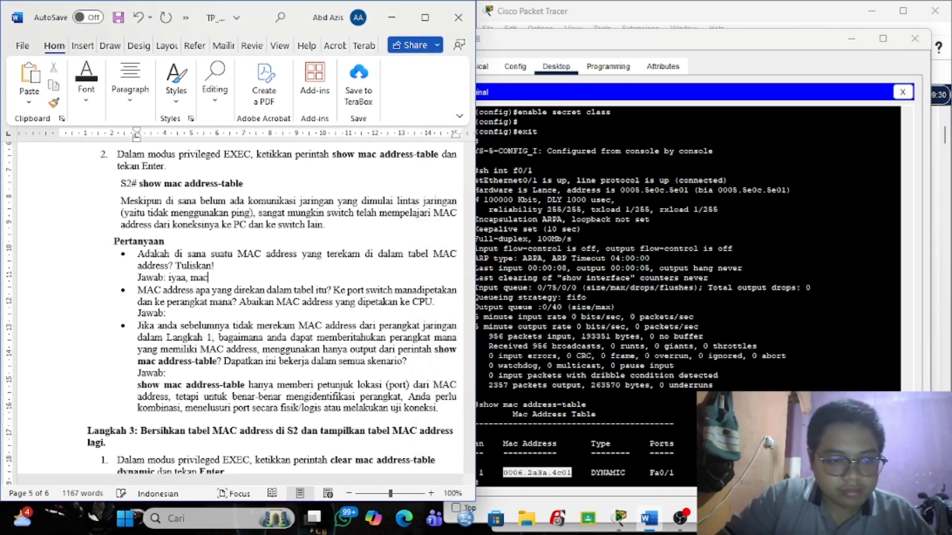
text( addressnya)
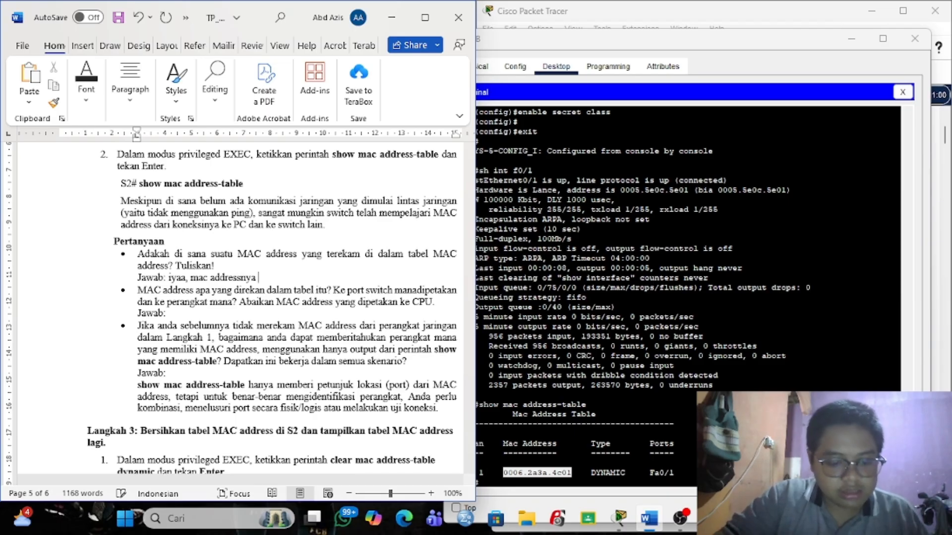
key(ctrl+v)
Fix the 'direkam dalam' spacing and answer the second question '0006.2a3a.4c01 ke port Fa 0/1 ke switch s1'.
scroll(294, 333, down, 1)
scroll(294, 333, down, 1)
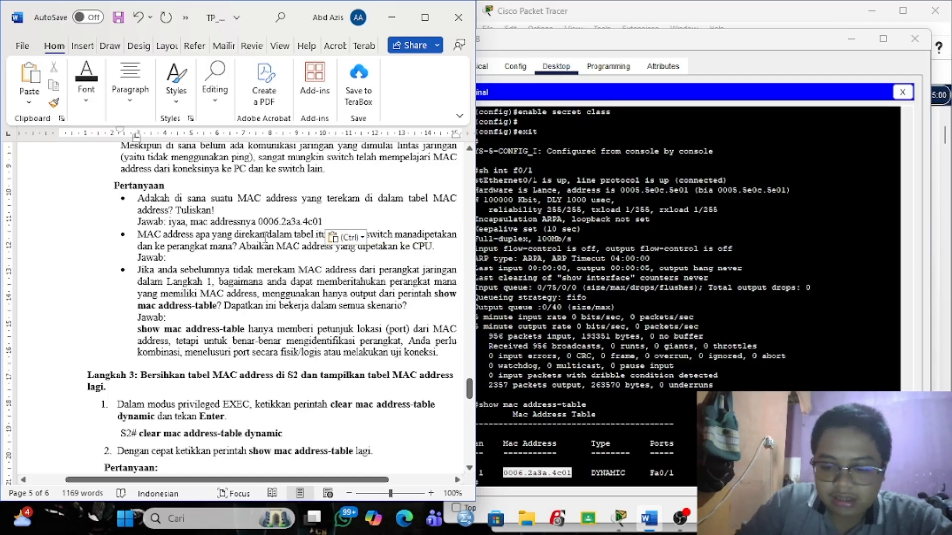
click(266, 237)
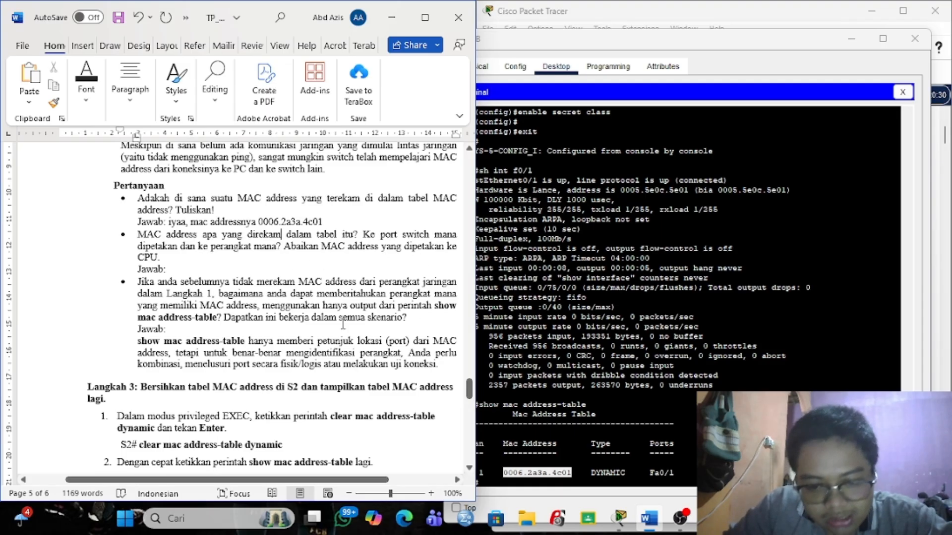
click(237, 269)
key(ctrl+v)
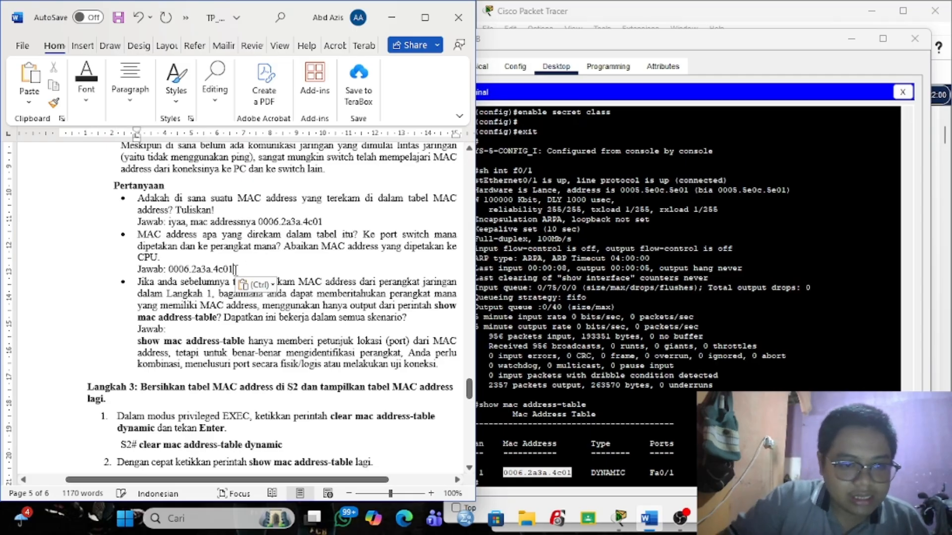
key(Escape)
text(ke por)
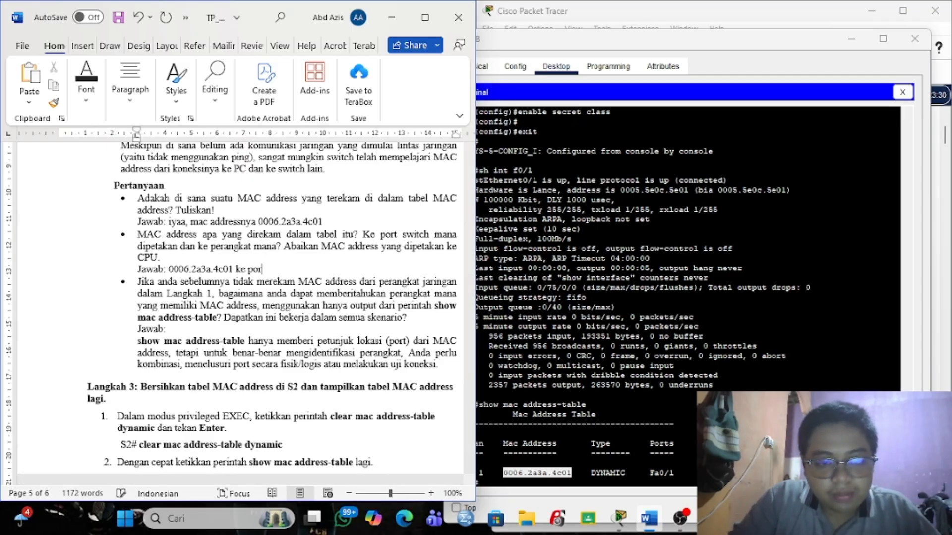
text(t Fa 0/1)
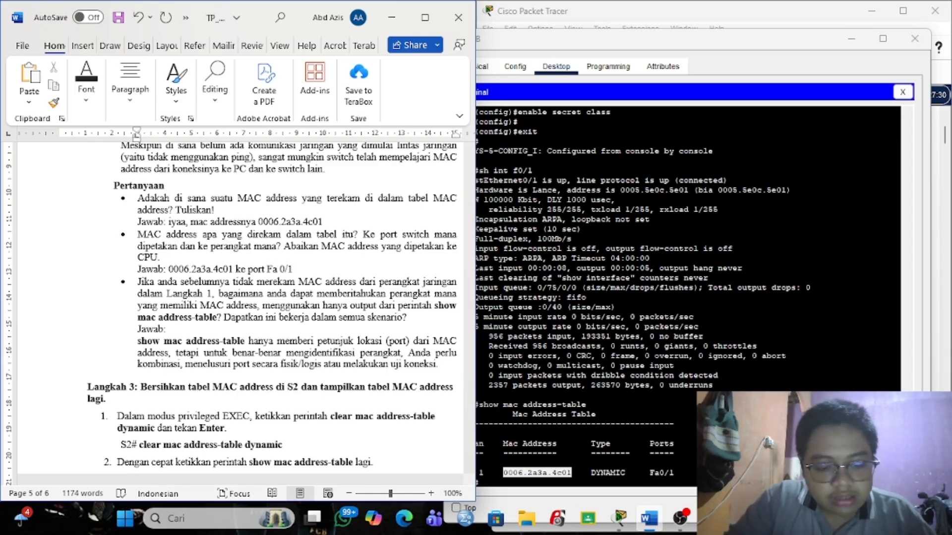
text( ke switch s)
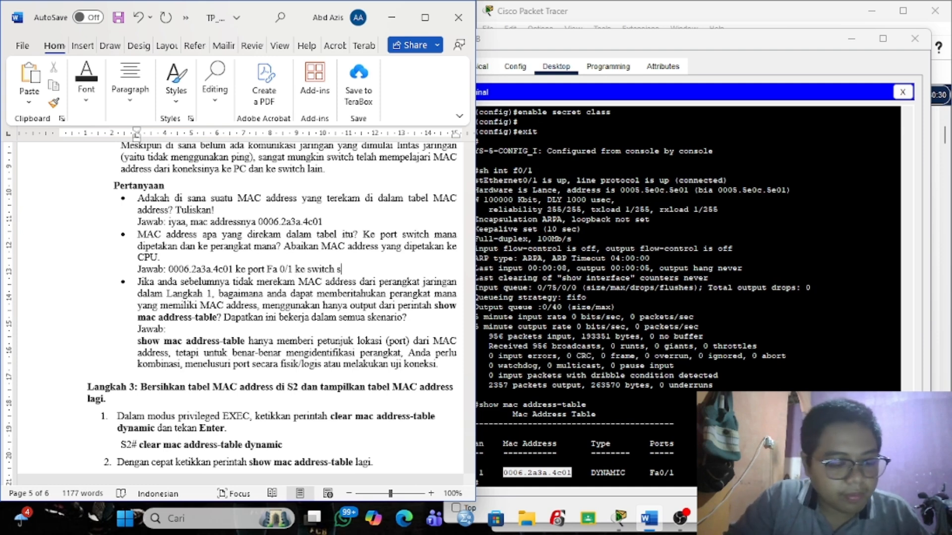
text(1)
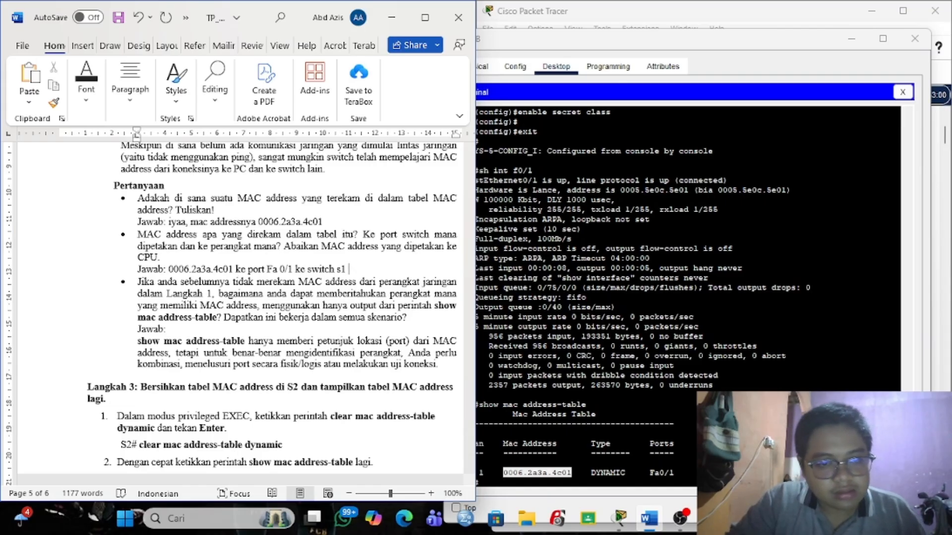
Scroll the worksheet down to Langkah 3 and place the PC B terminal beside it.
scroll(290, 294, down, 2)
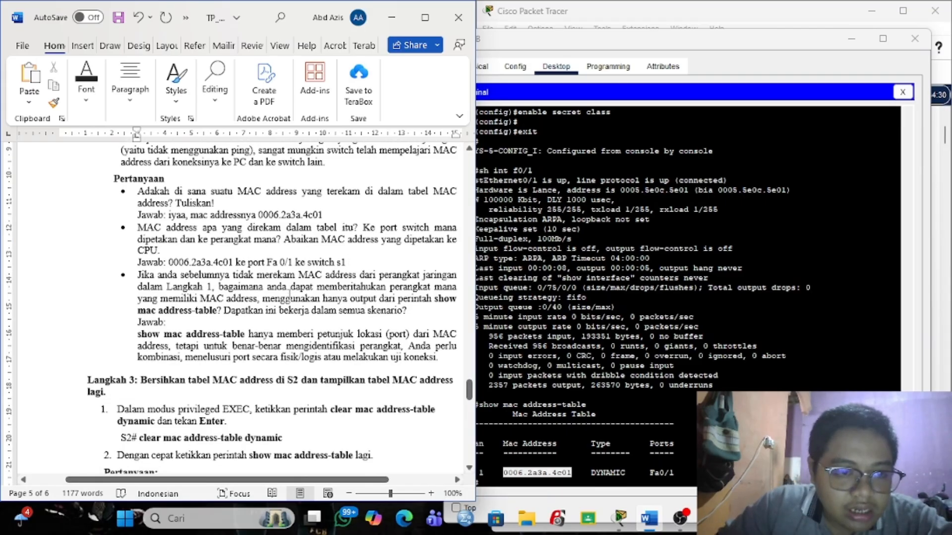
scroll(290, 295, down, 1)
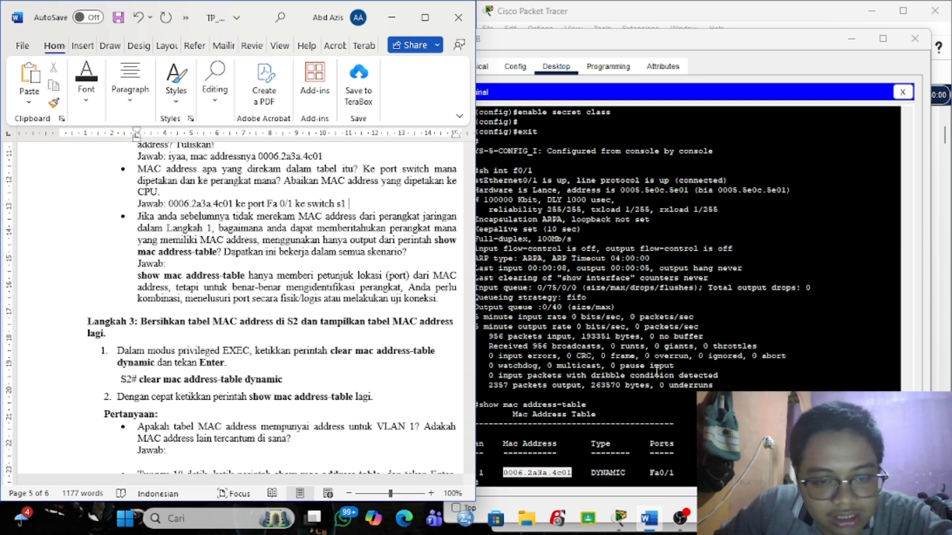
scroll(408, 317, down, 3)
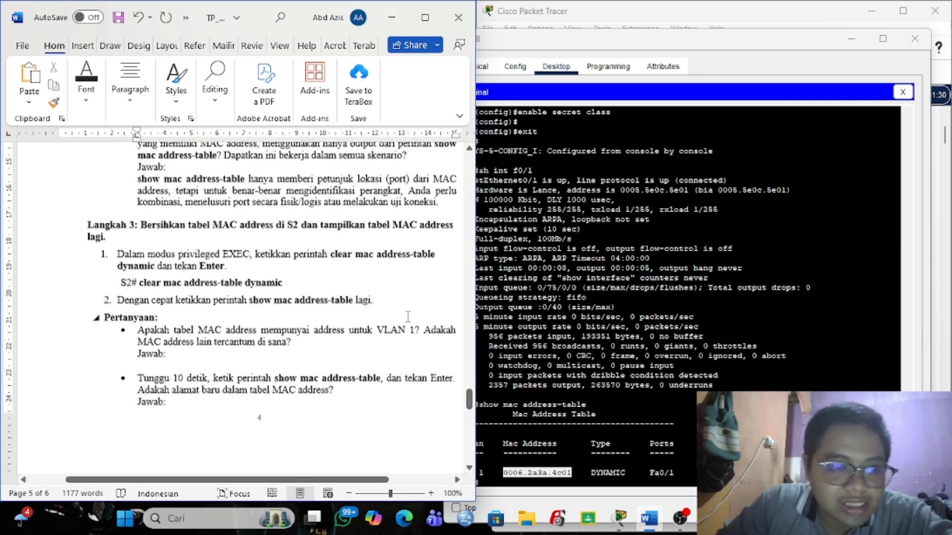
scroll(407, 317, down, 1)
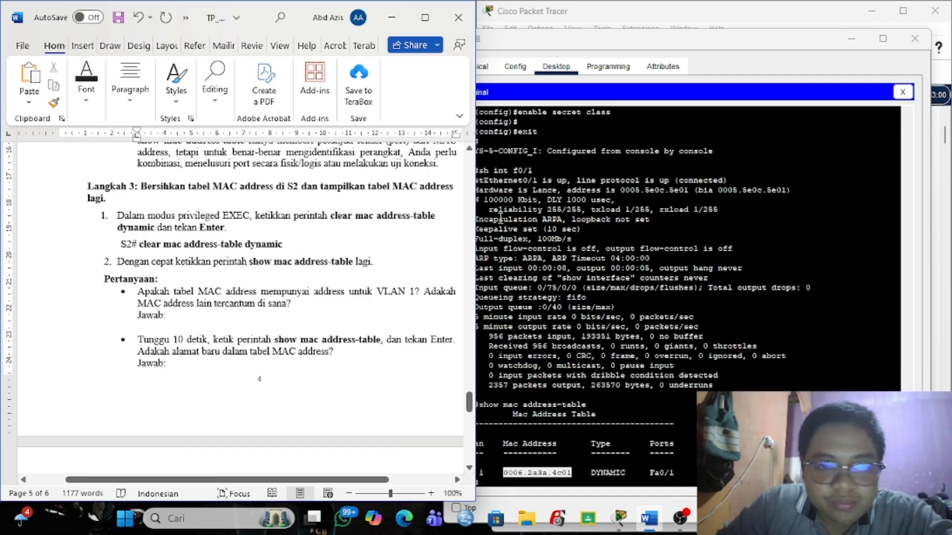
drag(740, 44, 768, 43)
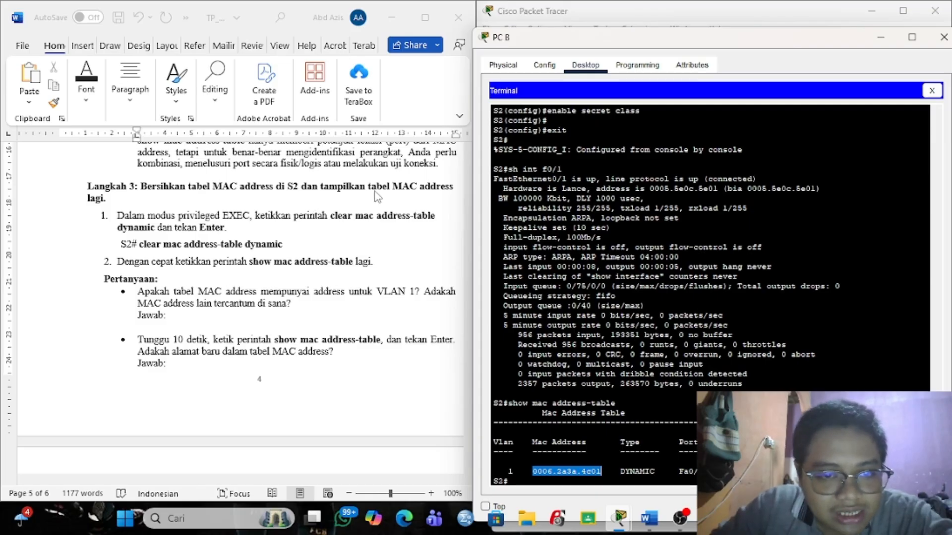
click(145, 247)
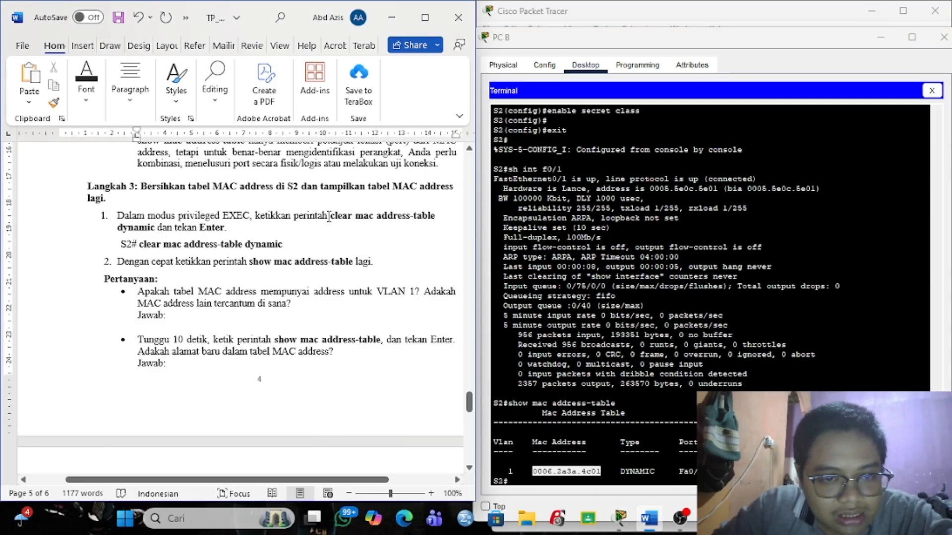
Copy 'clear mac address-table dynamic' from the worksheet and run it on S2.
drag(329, 215, 156, 231)
key(ctrl+c)
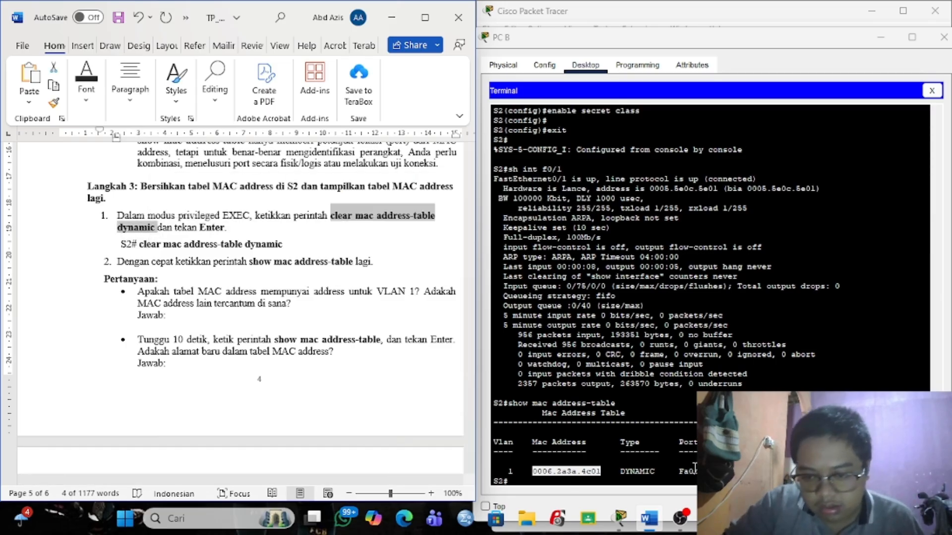
click(662, 478)
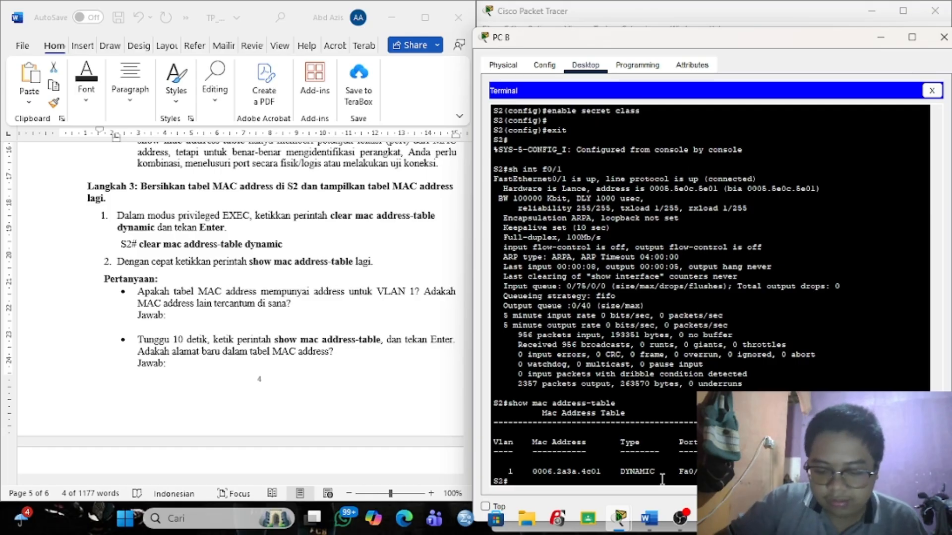
key(ctrl+v)
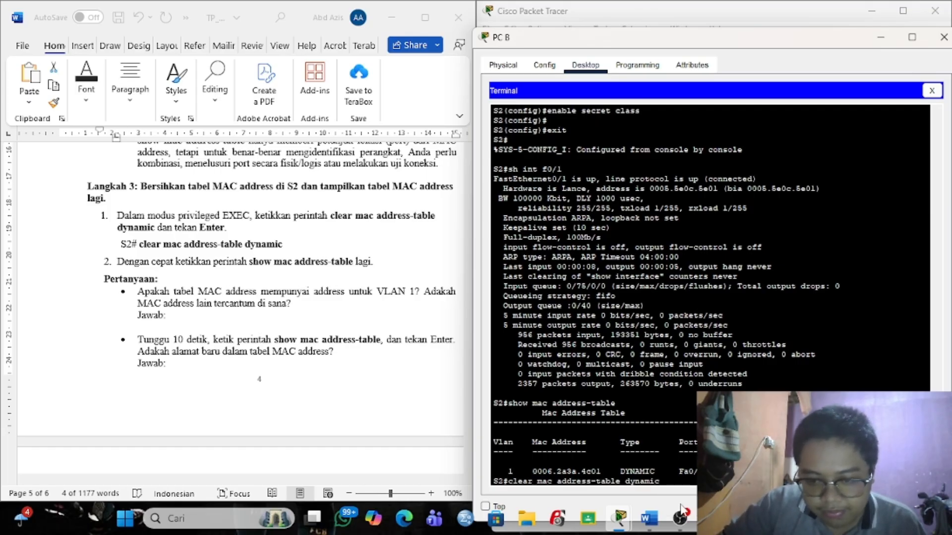
key(Return)
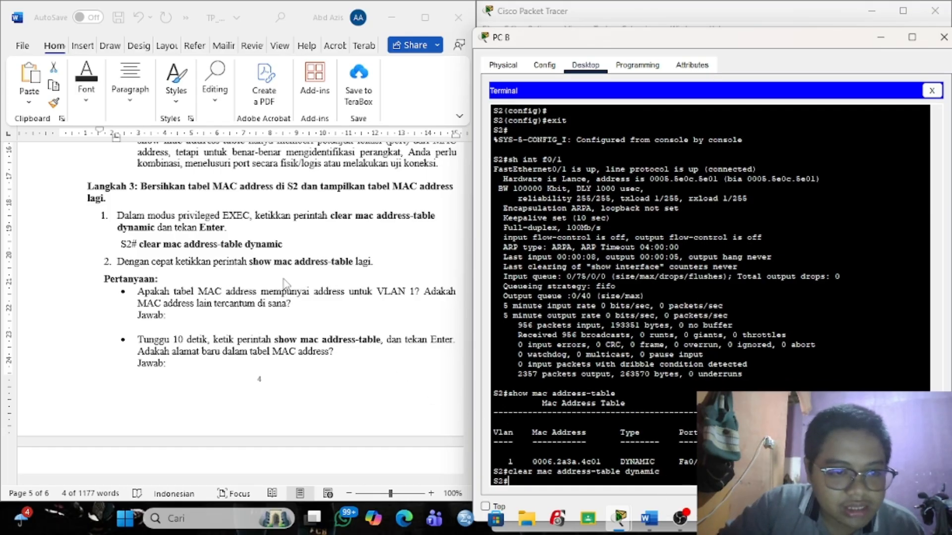
Copy 'show mac address-table' from the worksheet and run it on S2.
click(251, 262)
click(251, 261)
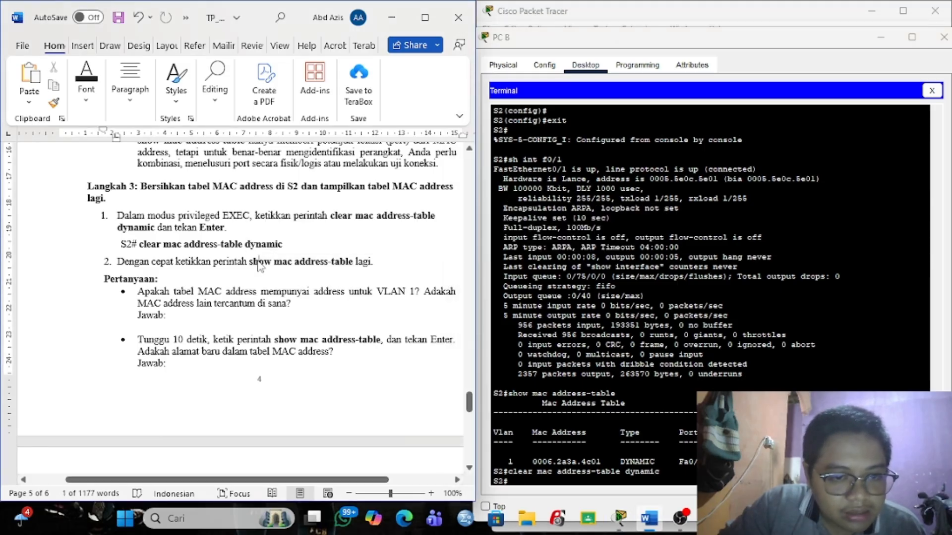
drag(249, 261, 354, 262)
key(ctrl+c)
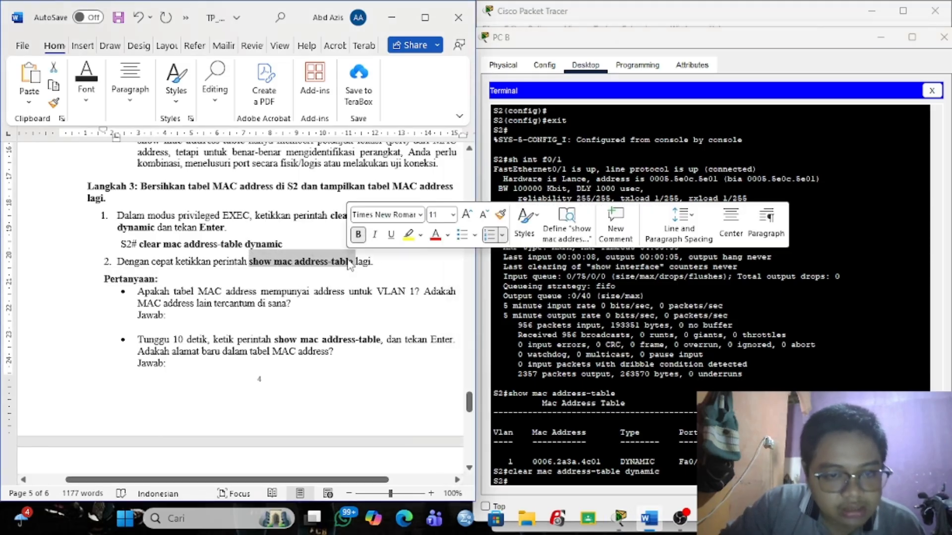
click(522, 479)
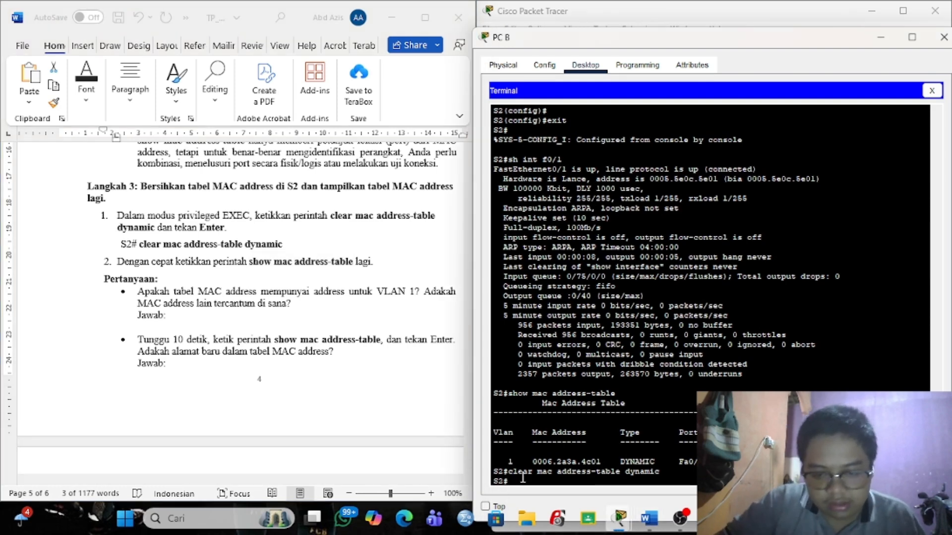
right_click(522, 479)
click(551, 502)
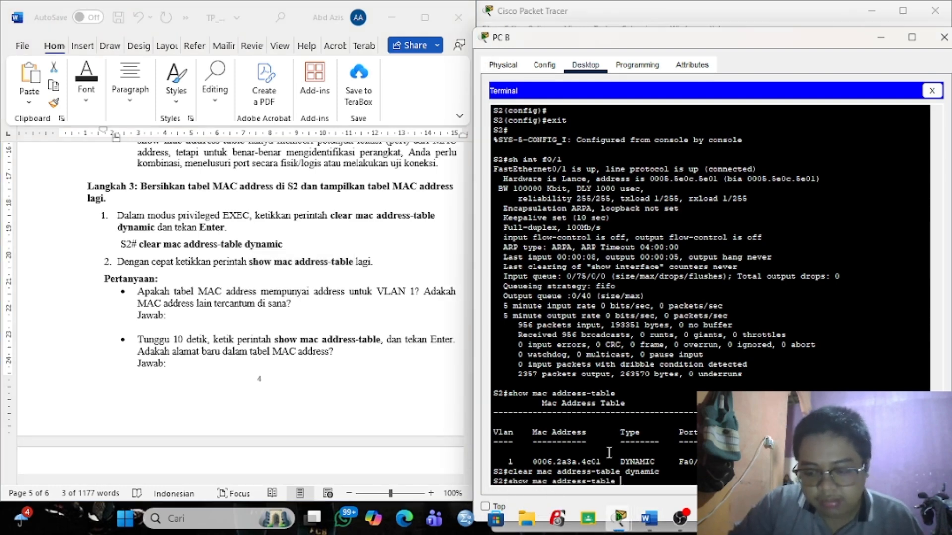
key(Return)
Re-run the clear command, then show mac address-table to confirm the table is empty.
key(Up)
key(Up)
key(Return)
key(Up)
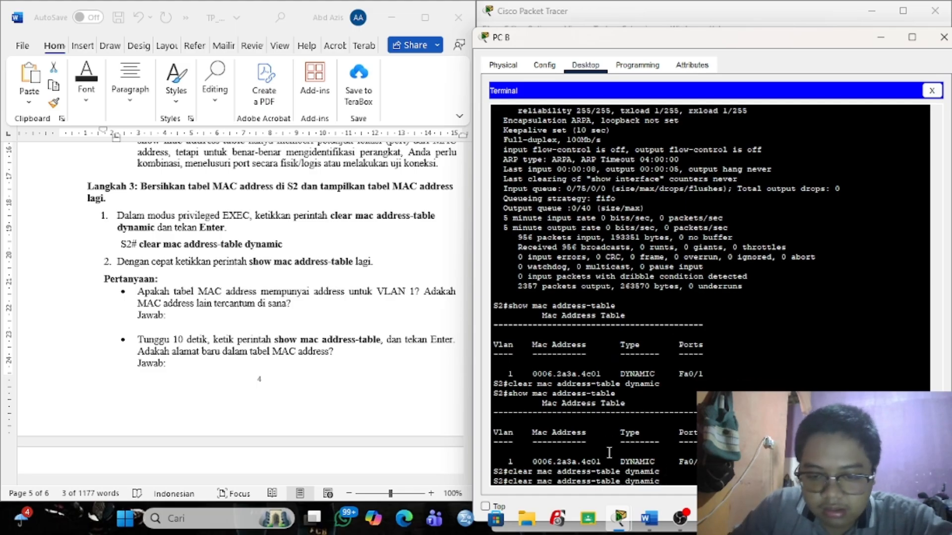
key(Up)
key(Return)
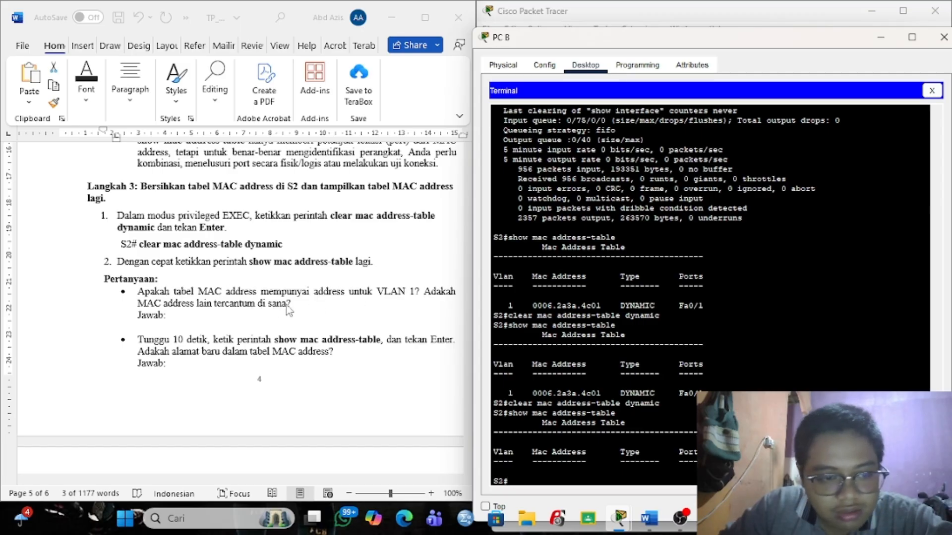
Answer 'Tidak ada' in Langkah 3, then recheck S2's MAC table and copy new address 0006.2a3a.4c01.
click(200, 322)
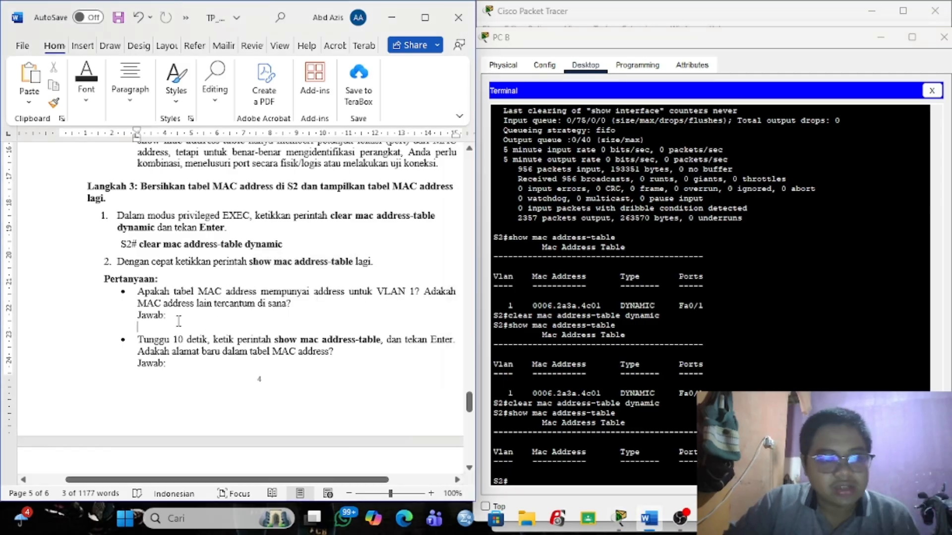
text(Tidak ada)
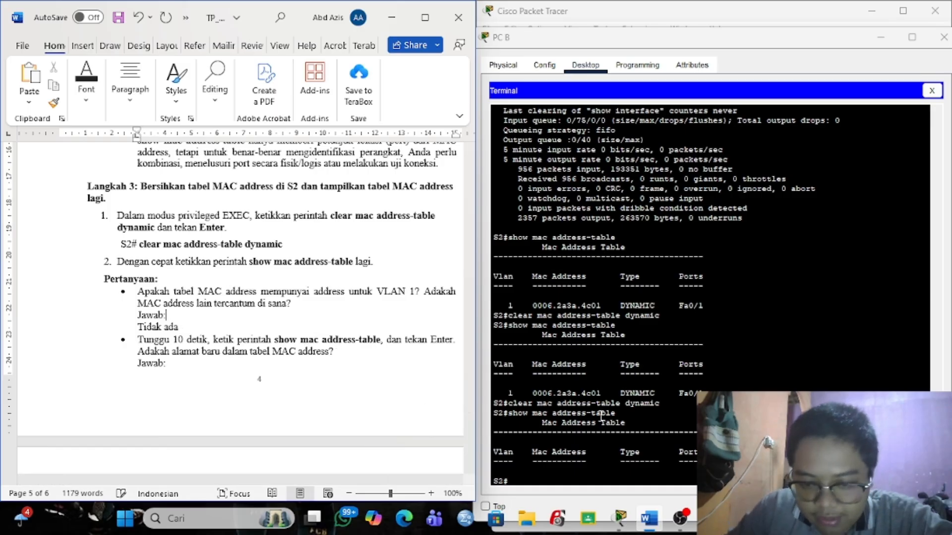
click(607, 477)
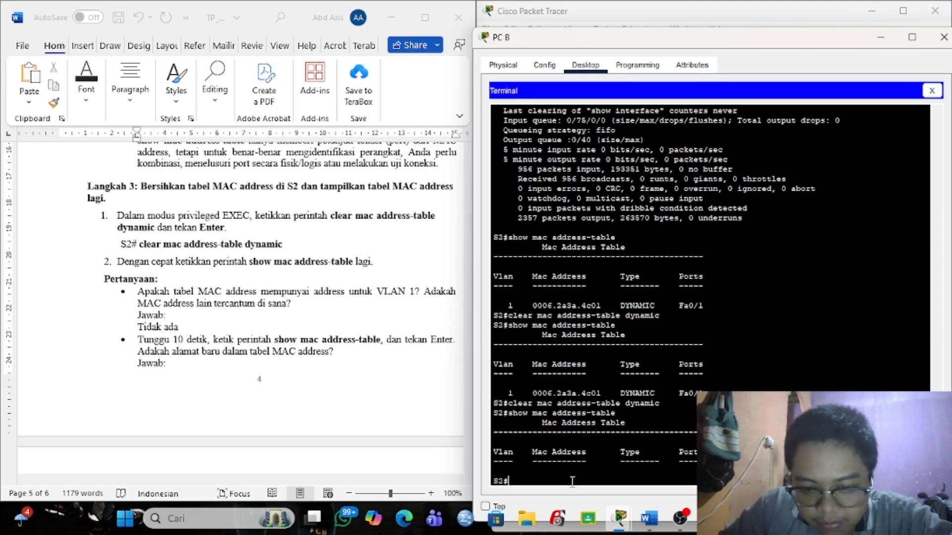
key(Up)
key(Return)
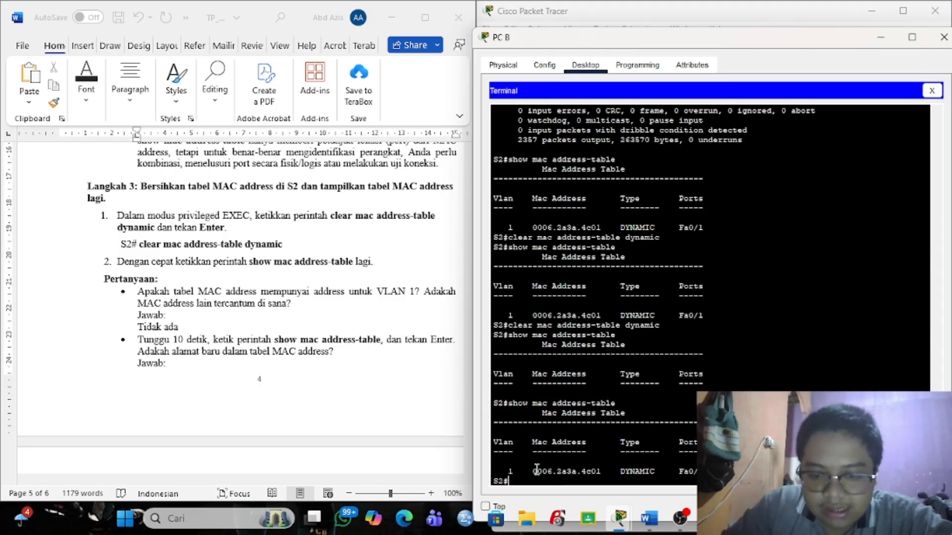
drag(536, 470, 601, 473)
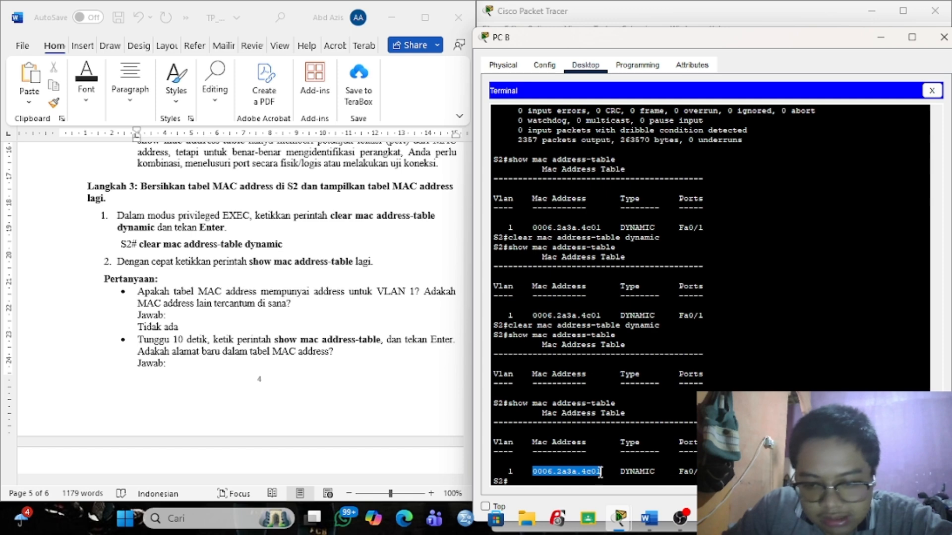
right_click(601, 473)
click(625, 479)
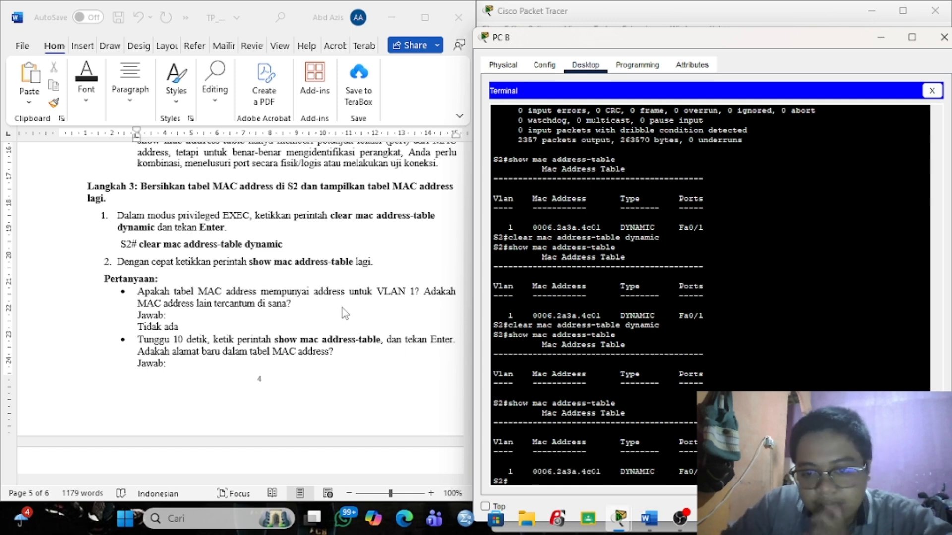
Answer the second Langkah 3 question with 'yaa mac address dari switch 1'.
scroll(342, 308, up, 2)
scroll(342, 308, up, 9)
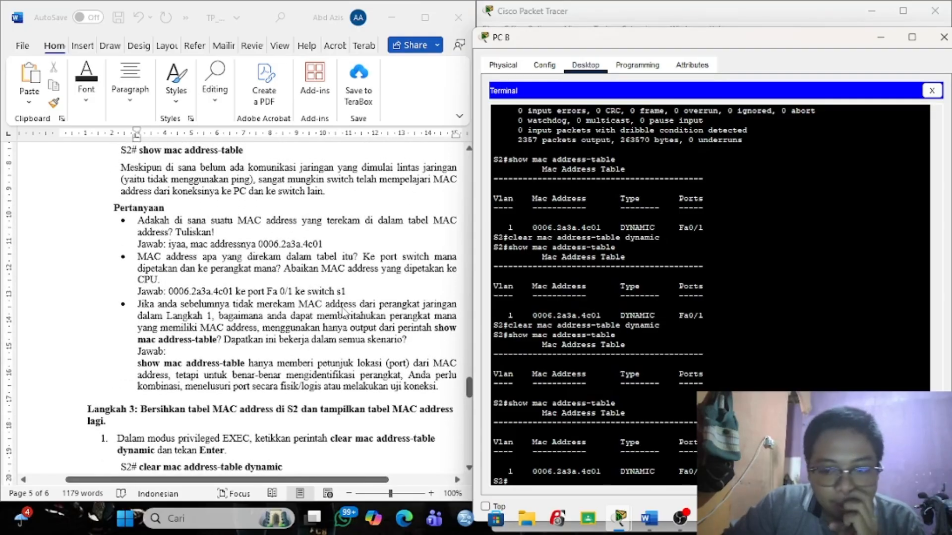
scroll(344, 310, up, 12)
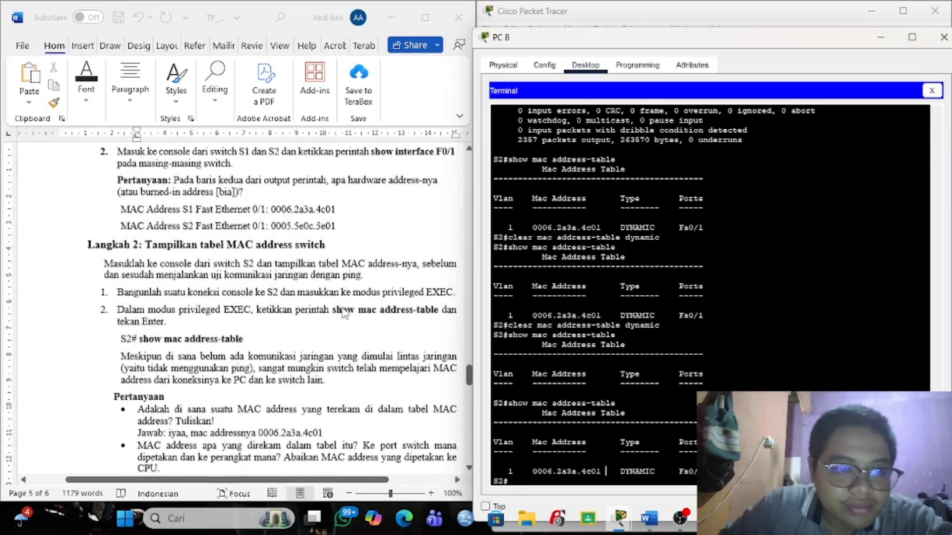
scroll(345, 314, up, 2)
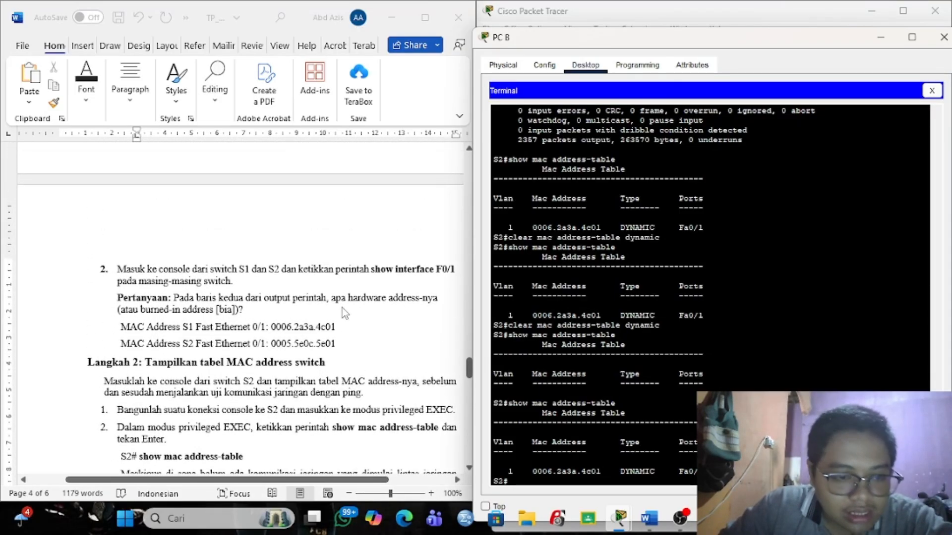
scroll(342, 308, down, 14)
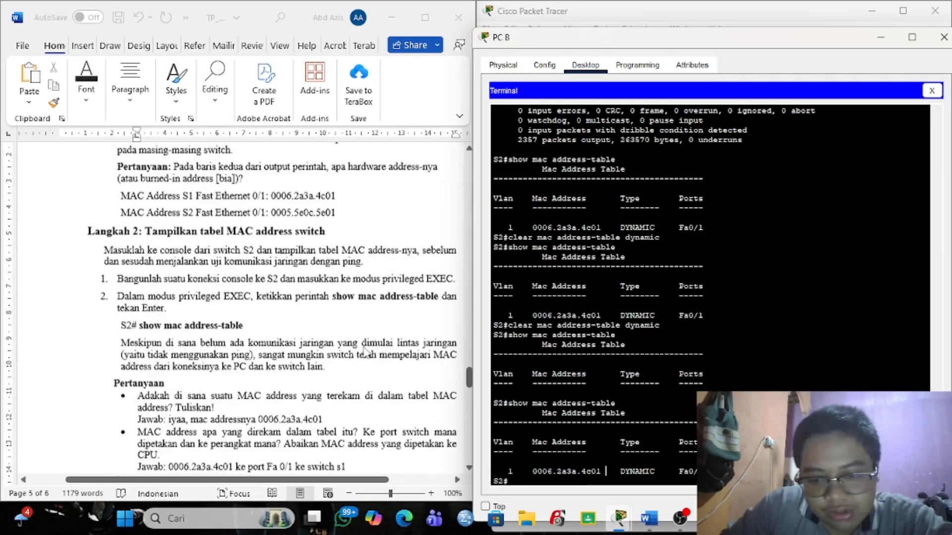
scroll(364, 352, down, 12)
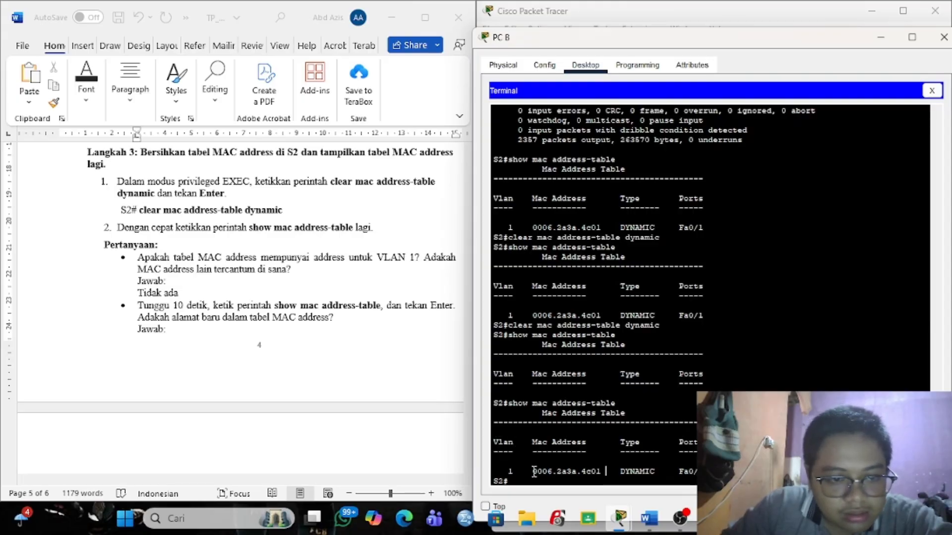
click(225, 331)
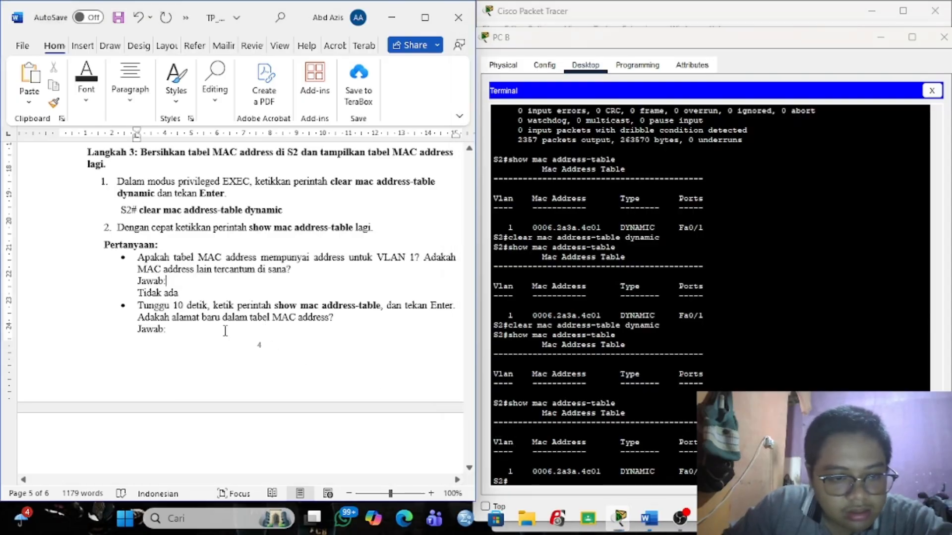
click(185, 332)
key(Return)
text(yaa )
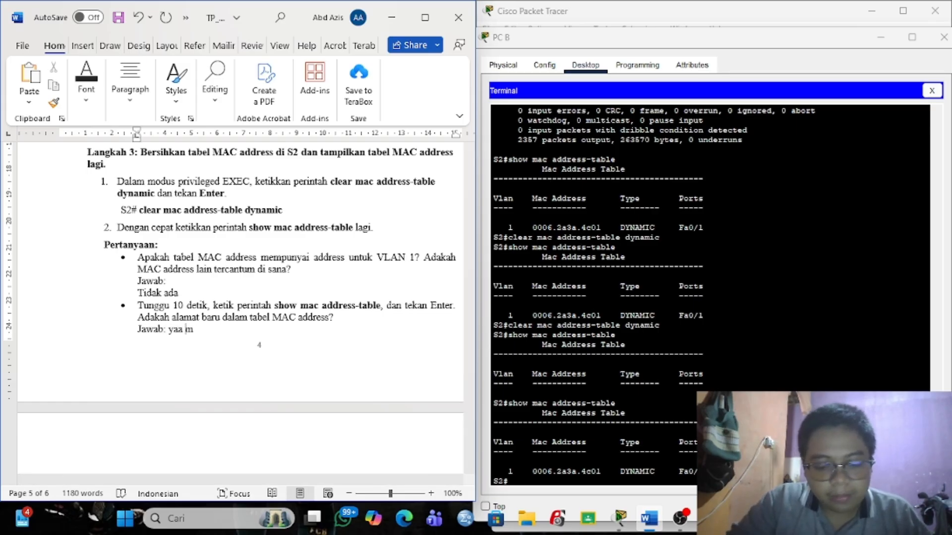
text(mac address d)
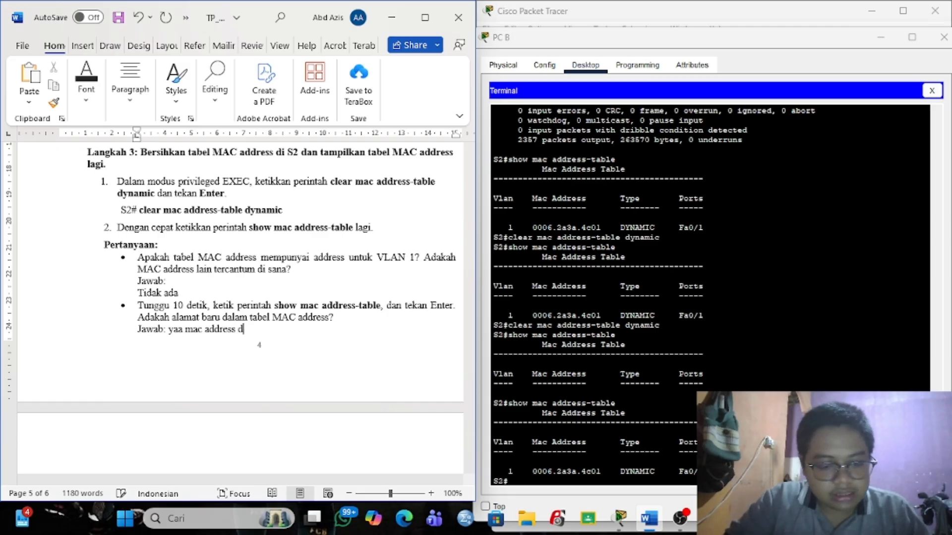
text(ari dw)
key(BackSpace)
key(BackSpace)
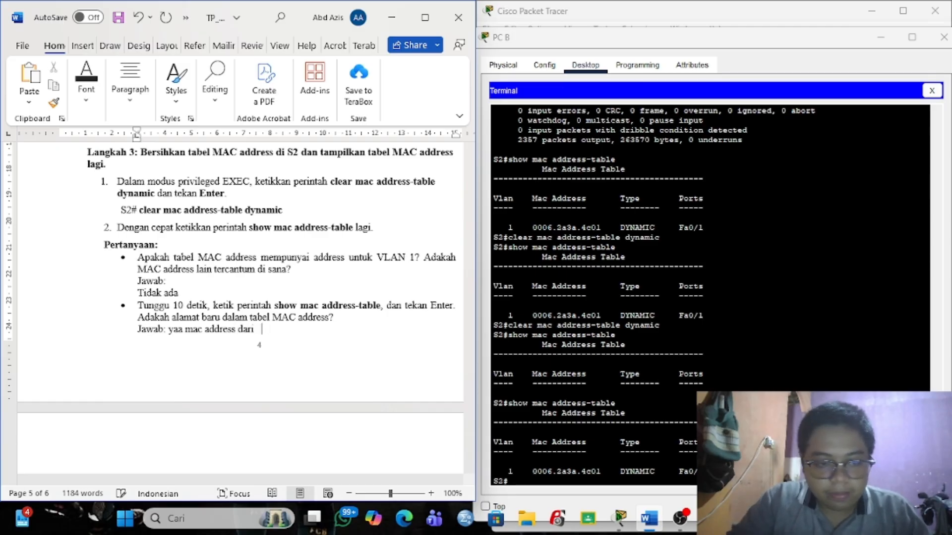
text(switch 1)
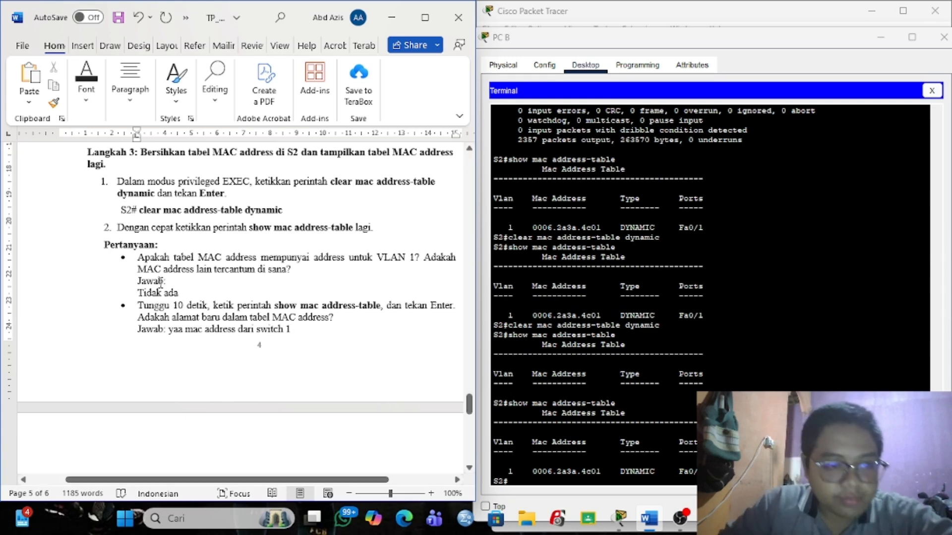
scroll(142, 291, down, 5)
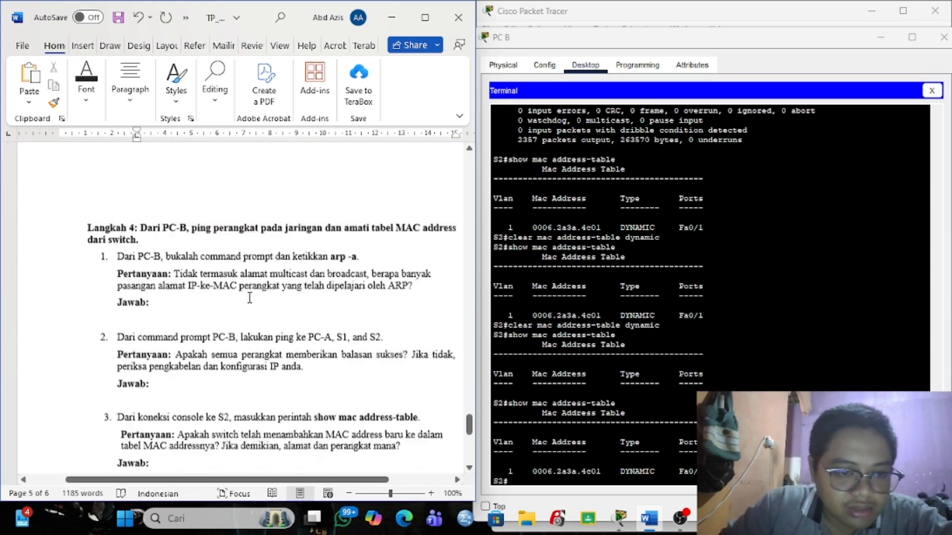
Open PC B from the topology and run arp -a, getting 'No ARP Entries Found'.
click(880, 37)
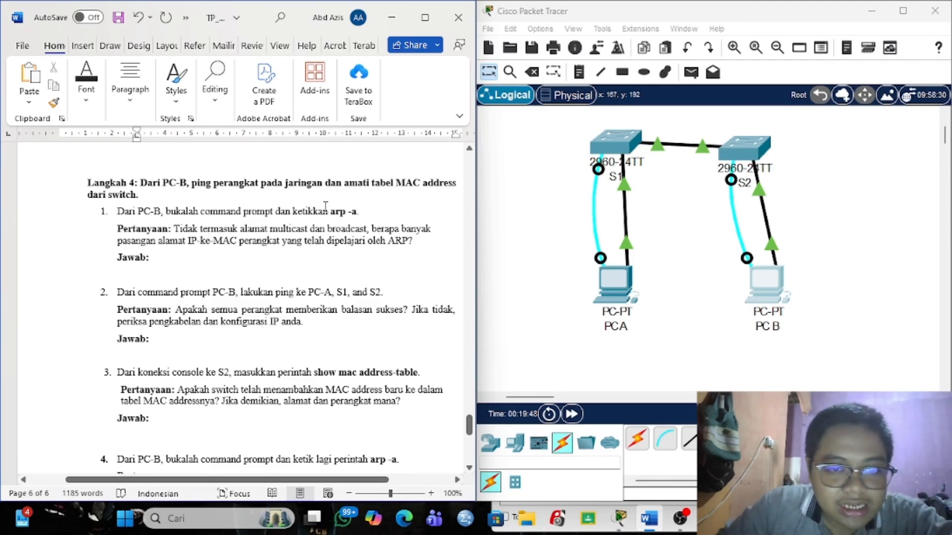
click(766, 300)
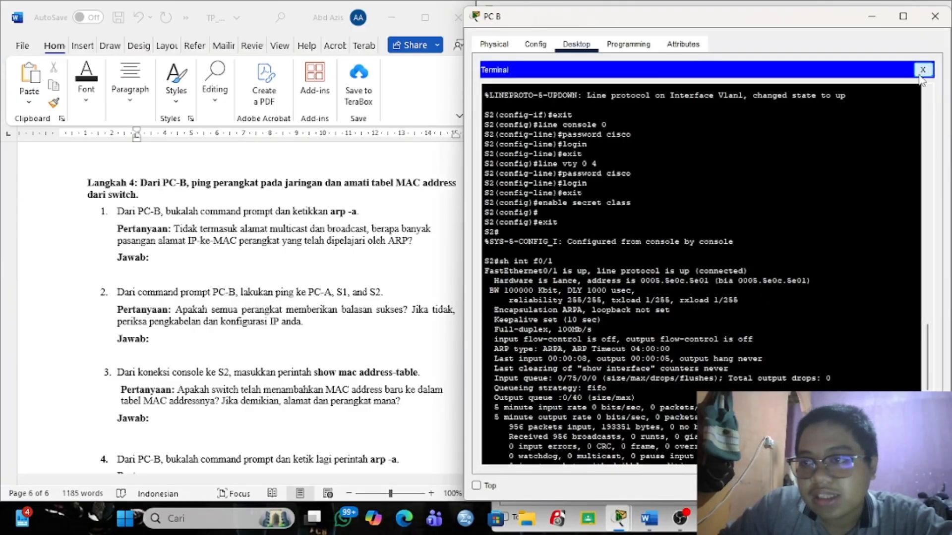
click(923, 76)
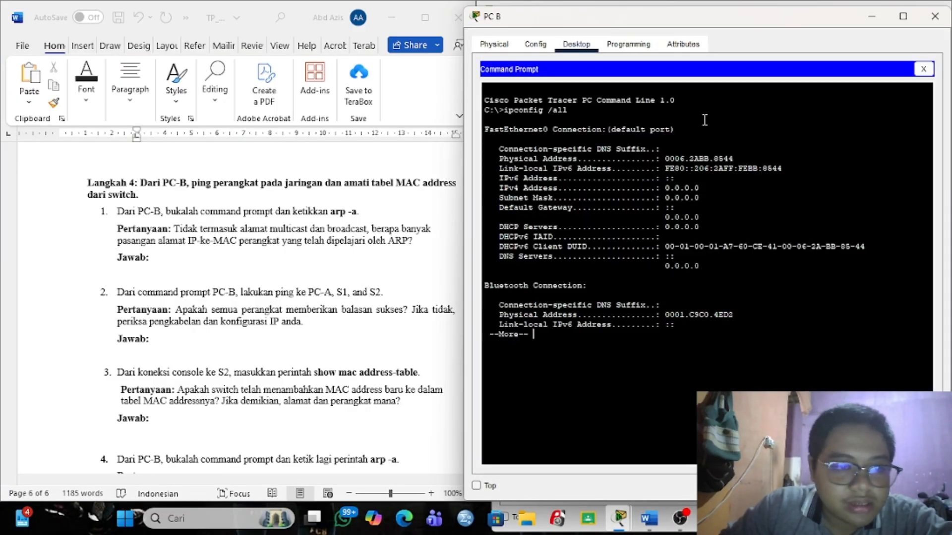
key(Return)
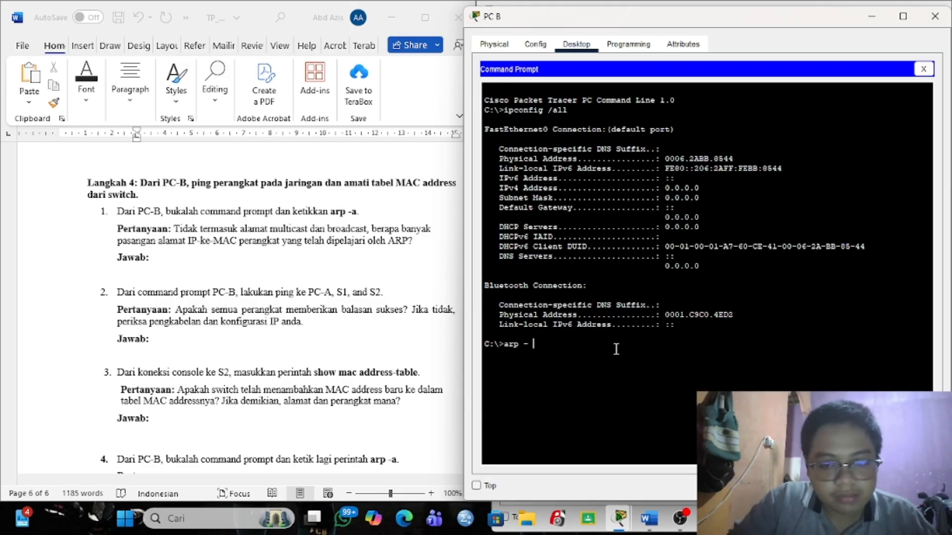
key(Return)
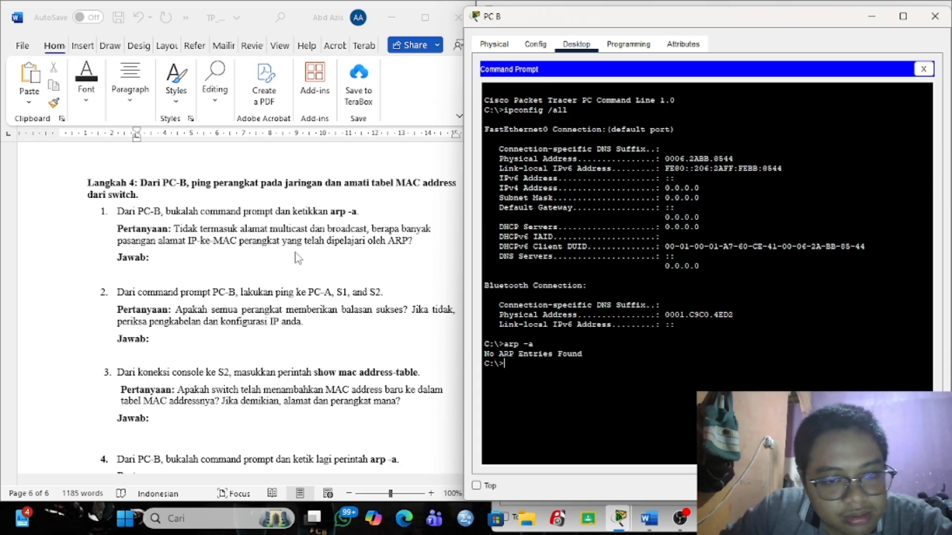
Enter 'no arp entries found' after the first Langkah 4 'Jawab:' in Word.
click(196, 258)
click(184, 256)
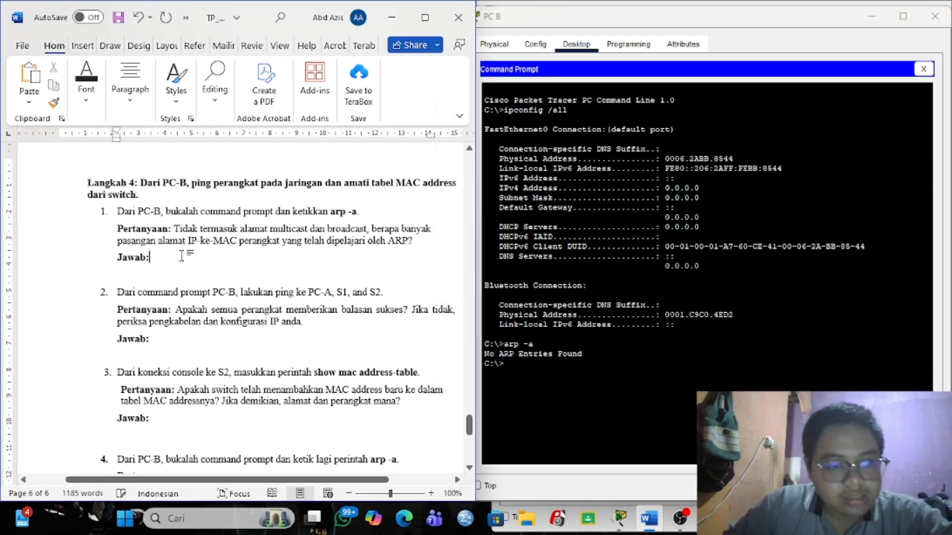
text(no arp)
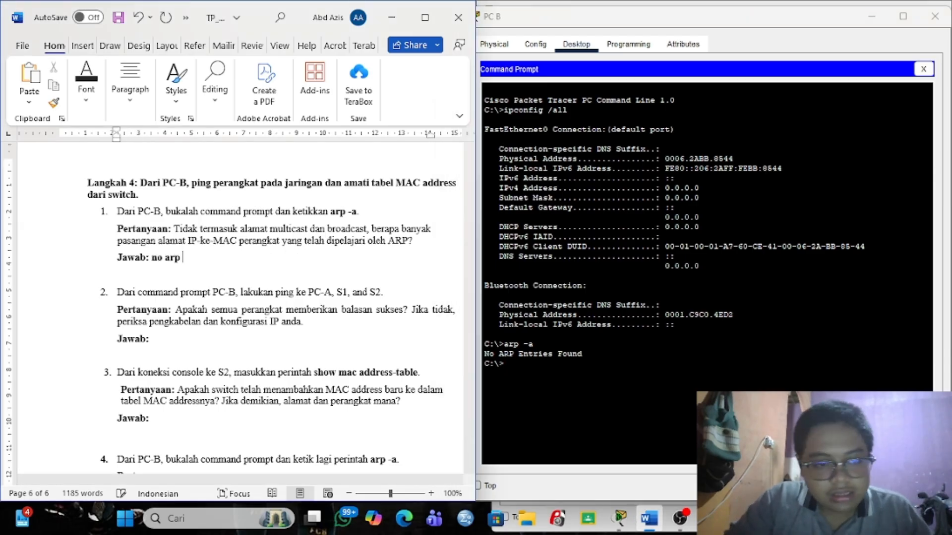
text( entrie)
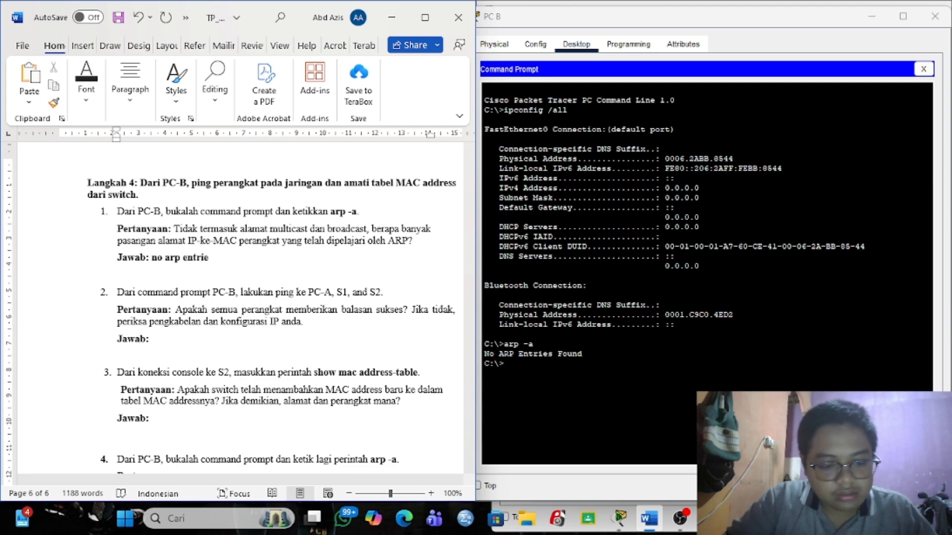
text(s founf)
key(BackSpace)
text(d)
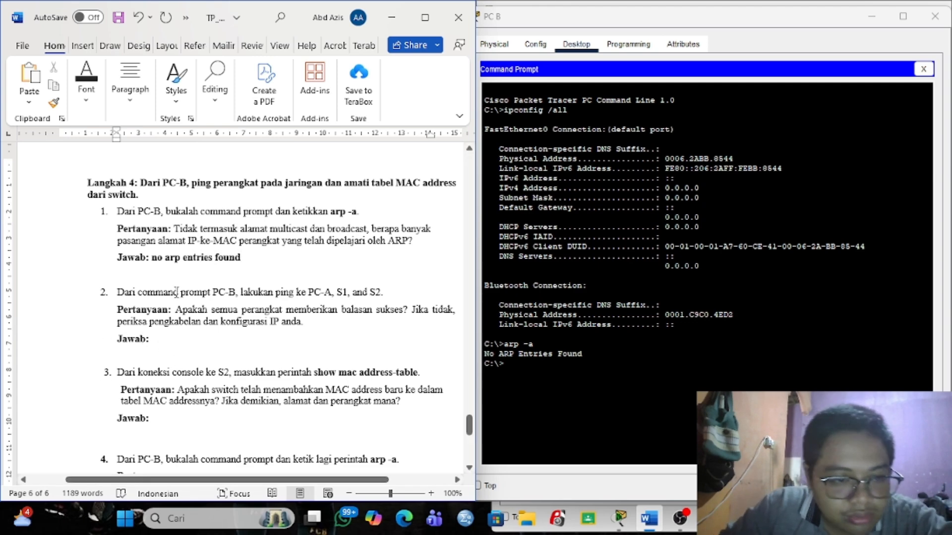
scroll(244, 296, down, 2)
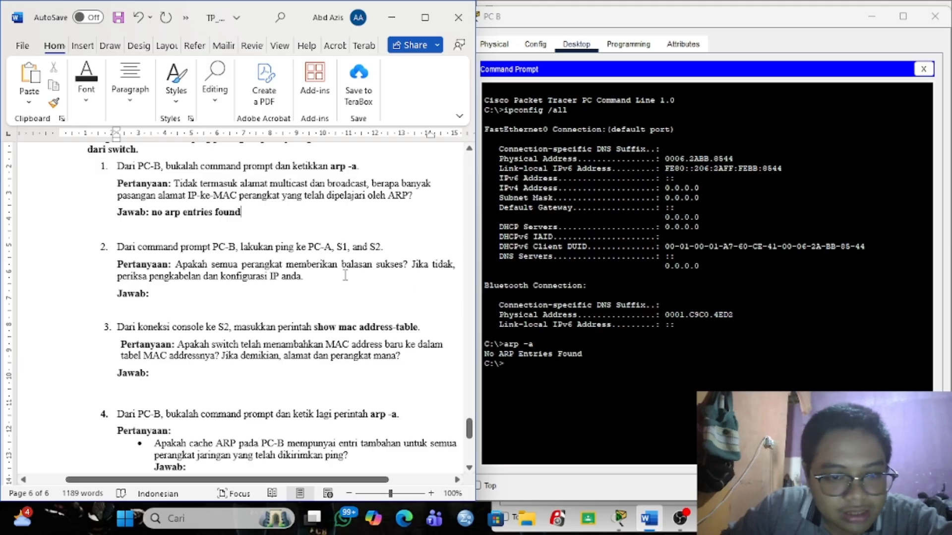
scroll(346, 277, up, 2)
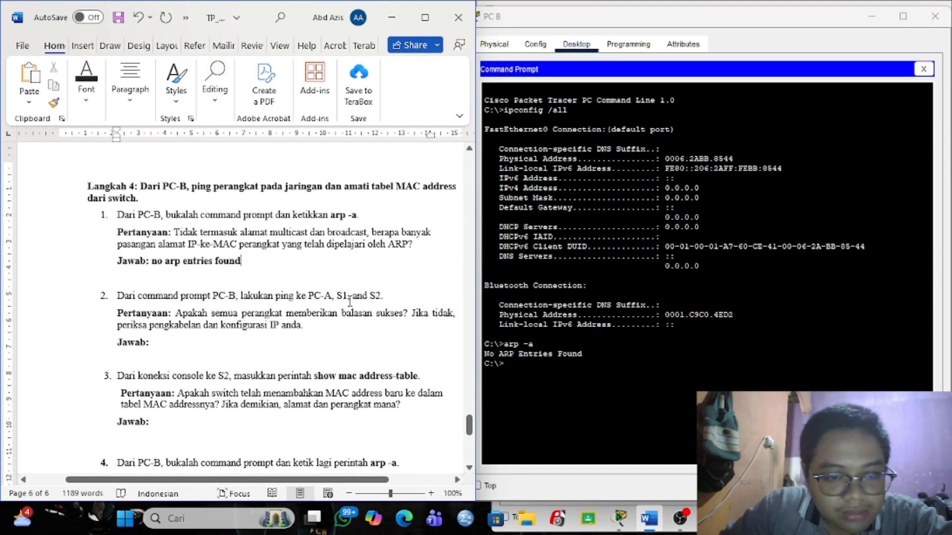
Copy PC-A's IP 192.168.1.1 from Tabel Pengalamatan and ping it from PC B.
scroll(350, 301, up, 15)
scroll(349, 301, up, 15)
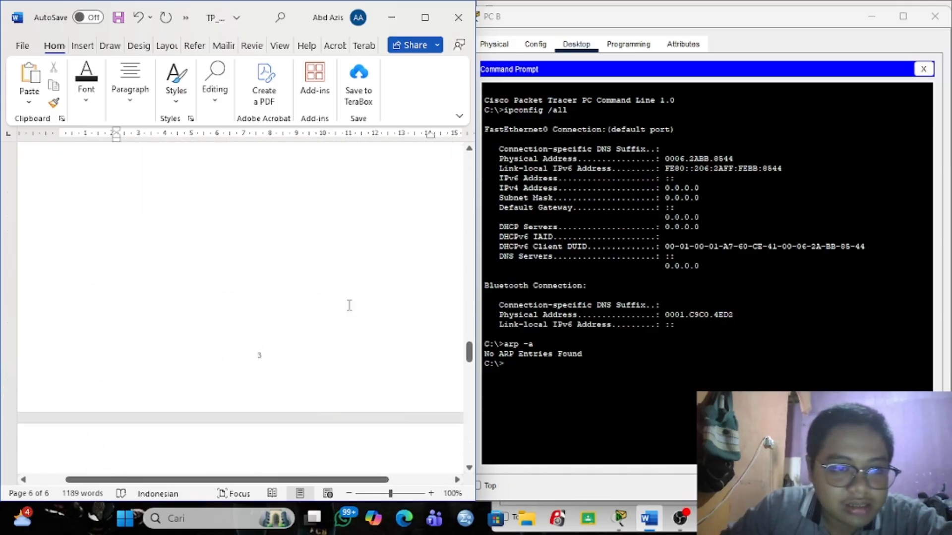
scroll(349, 305, up, 20)
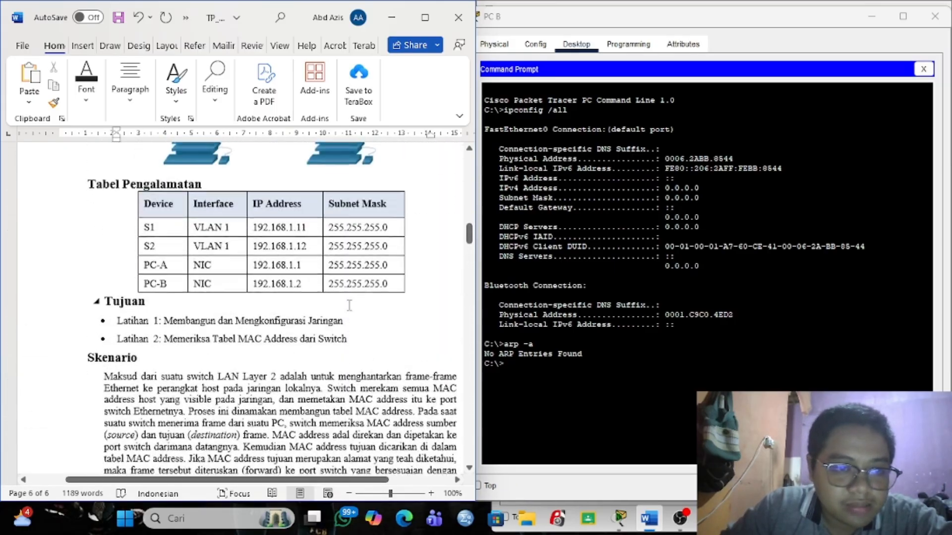
drag(254, 268, 302, 270)
key(ctrl+c)
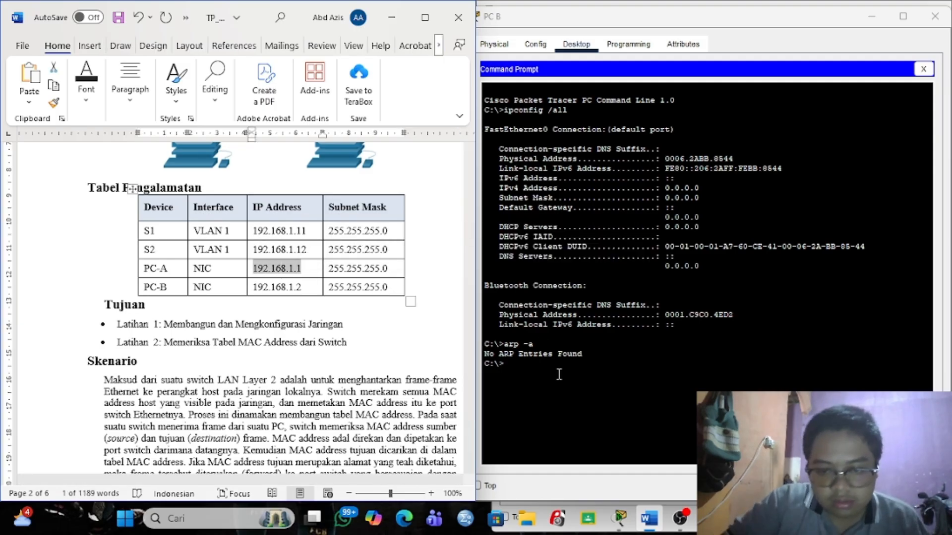
click(542, 366)
text(ping)
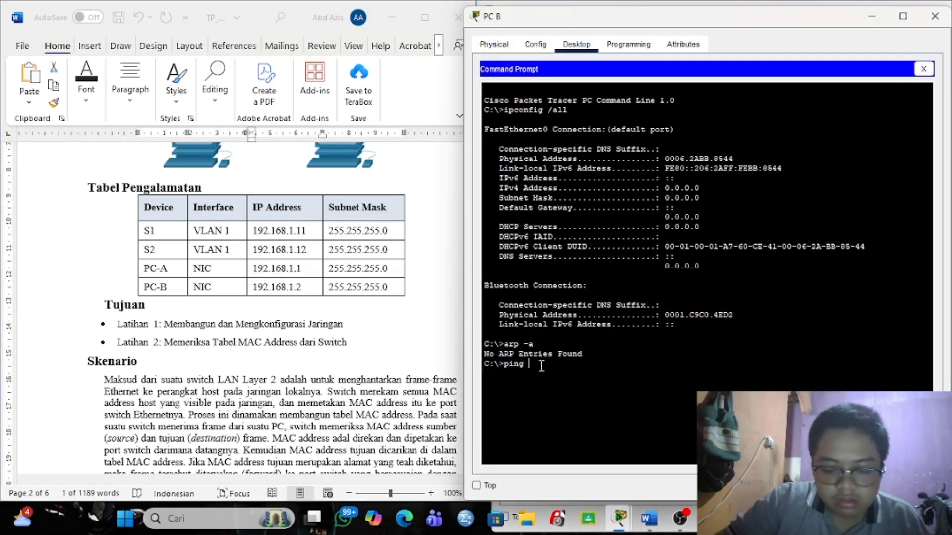
right_click(540, 365)
click(552, 390)
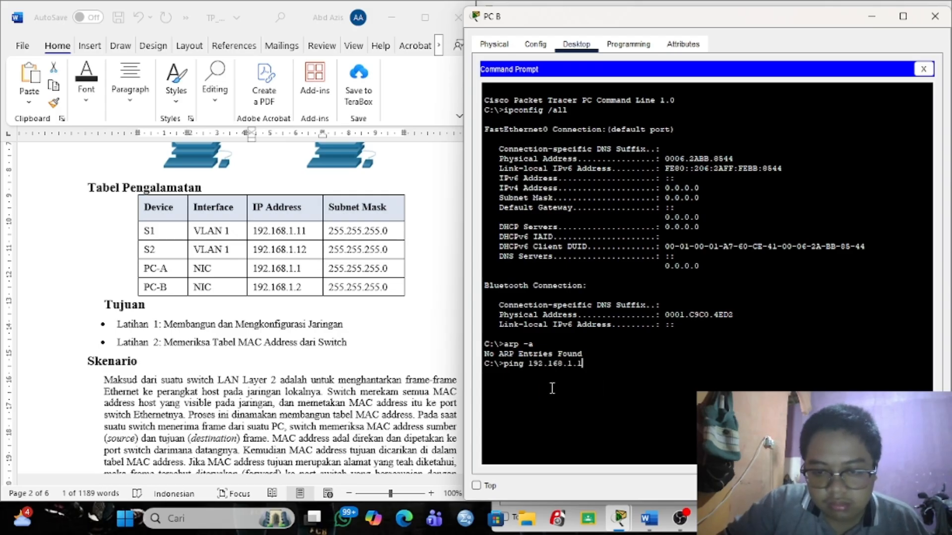
key(Return)
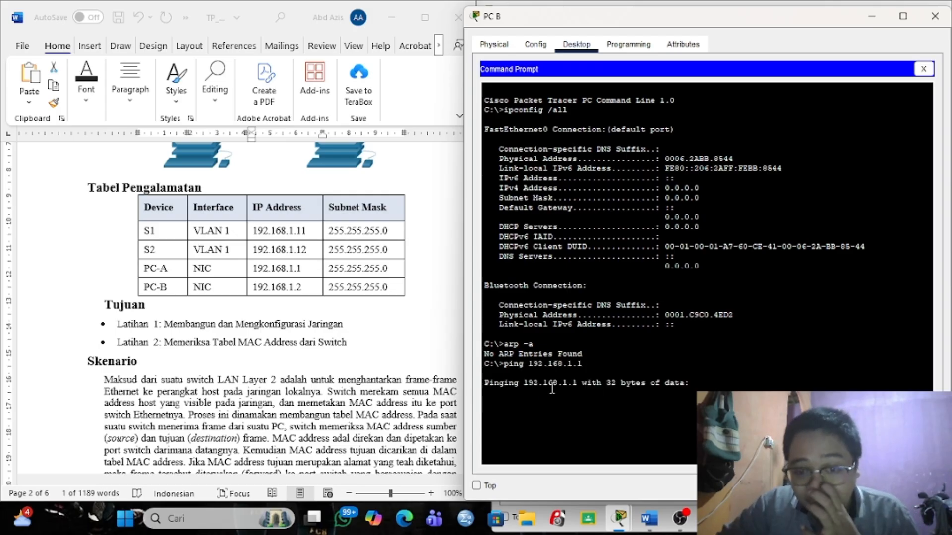